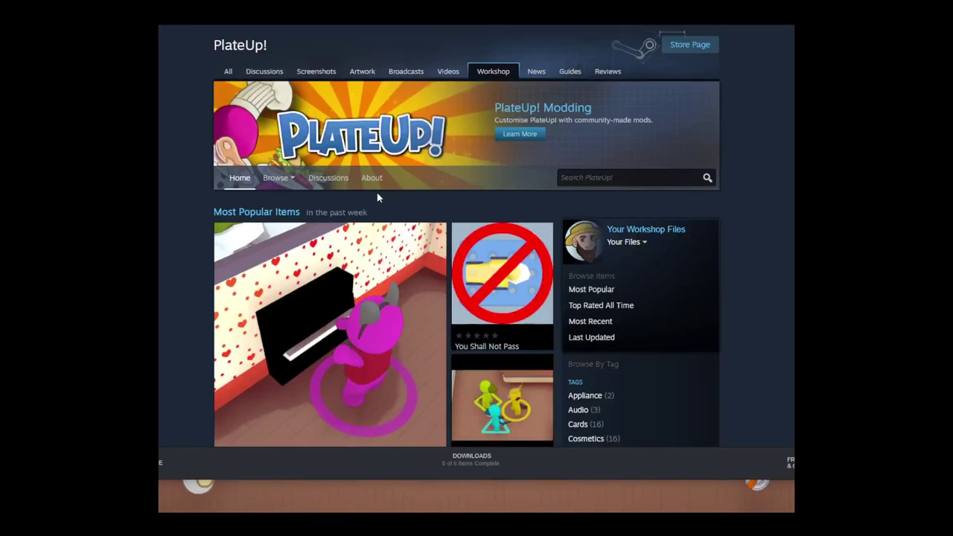
- Open the list of subscribed Workshop items for PlateUp!
{"action": "mouse_move", "coordinate": [392, 288]}
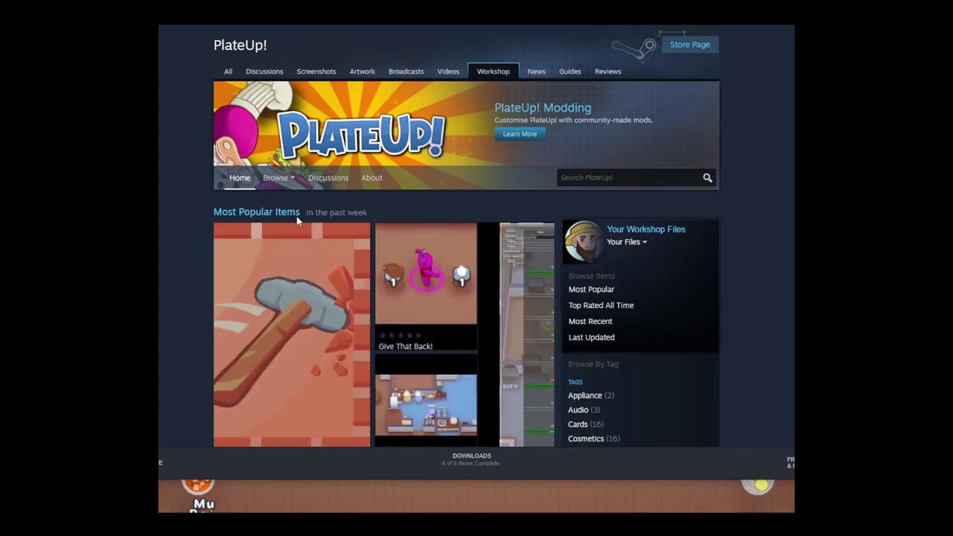
{"action": "mouse_move", "coordinate": [289, 186]}
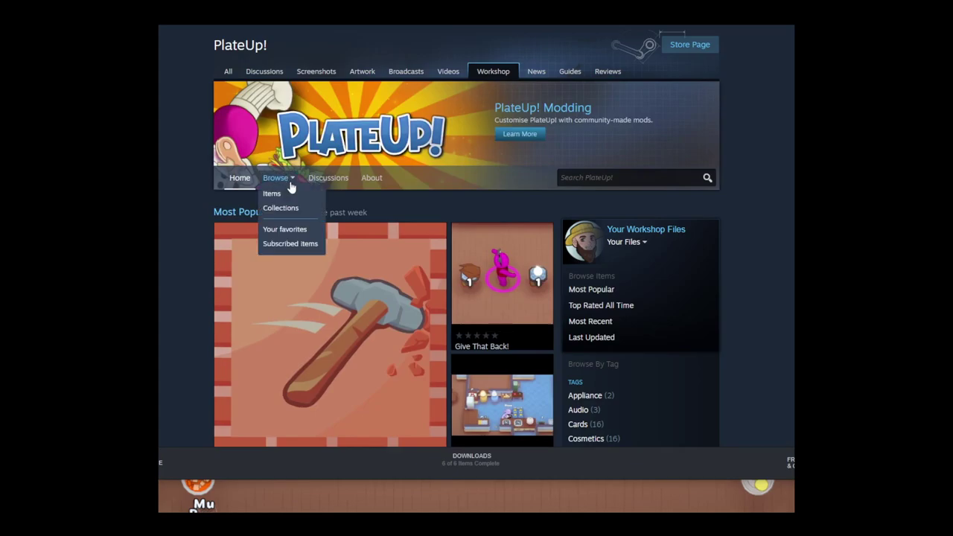
{"action": "left_click", "coordinate": [289, 244]}
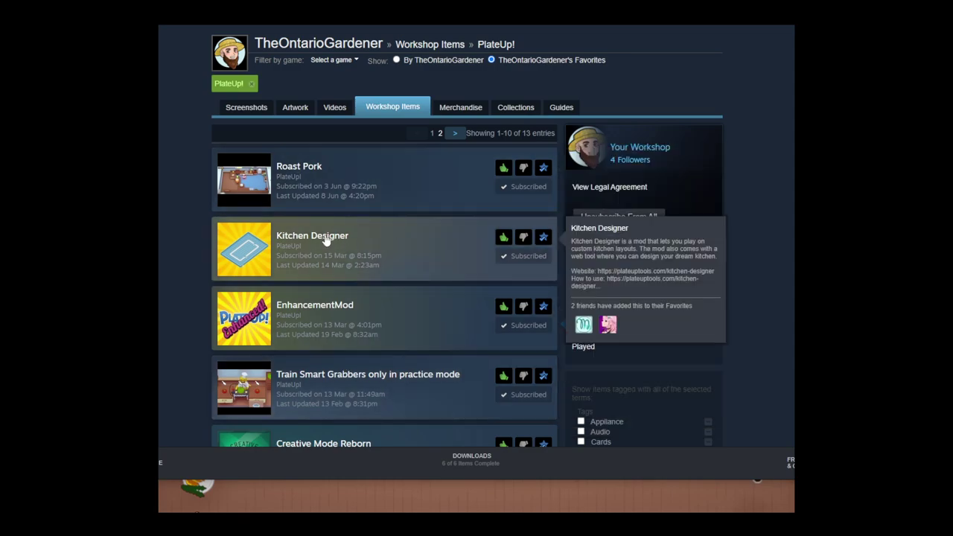
- Open the Kitchen Designer mod page and review its description, links, required items and creator
{"action": "left_click", "coordinate": [326, 238]}
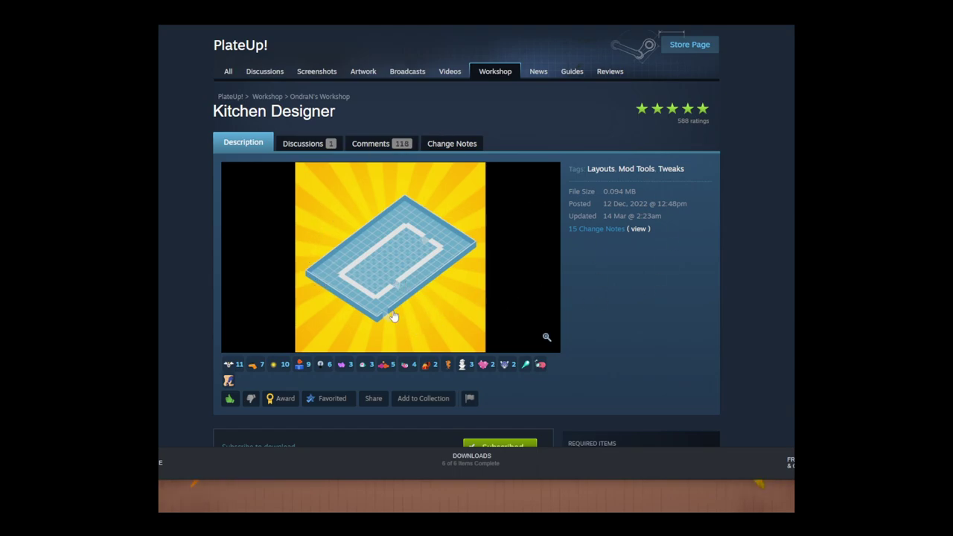
{"action": "scroll", "coordinate": [339, 207], "scroll_direction": "down", "scroll_amount": 3}
{"action": "scroll", "coordinate": [313, 278], "scroll_direction": "down", "scroll_amount": 1}
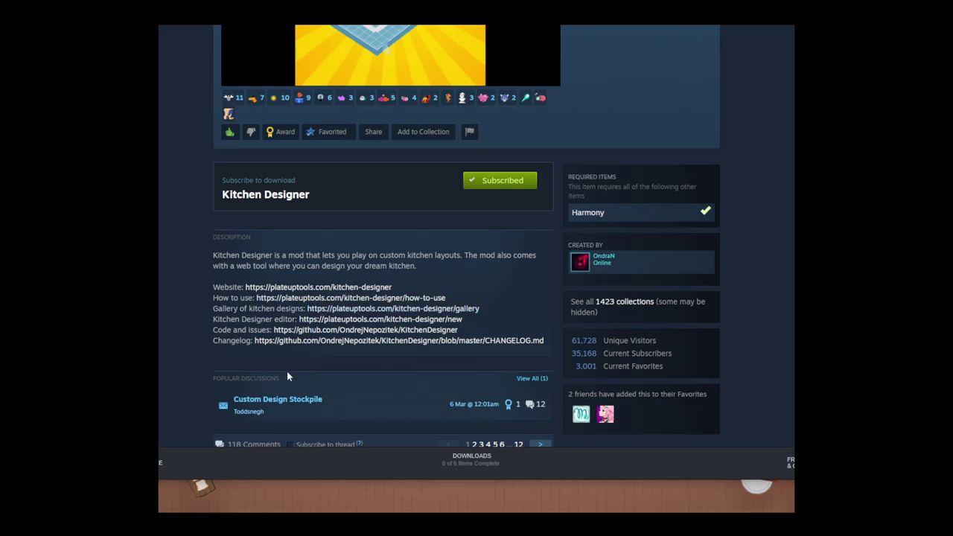
{"action": "scroll", "coordinate": [340, 389], "scroll_direction": "down", "scroll_amount": 1}
{"action": "scroll", "coordinate": [342, 386], "scroll_direction": "up", "scroll_amount": 2}
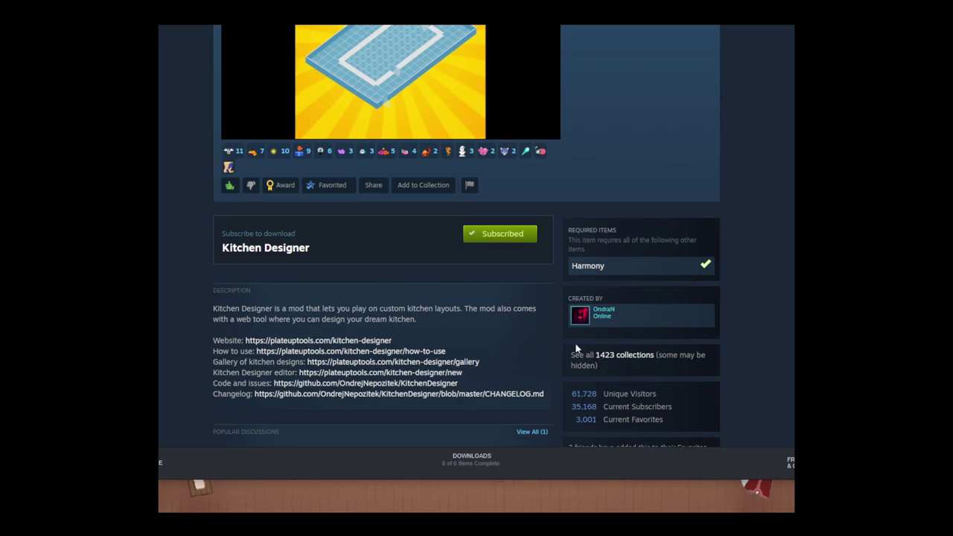
{"action": "mouse_move", "coordinate": [623, 313]}
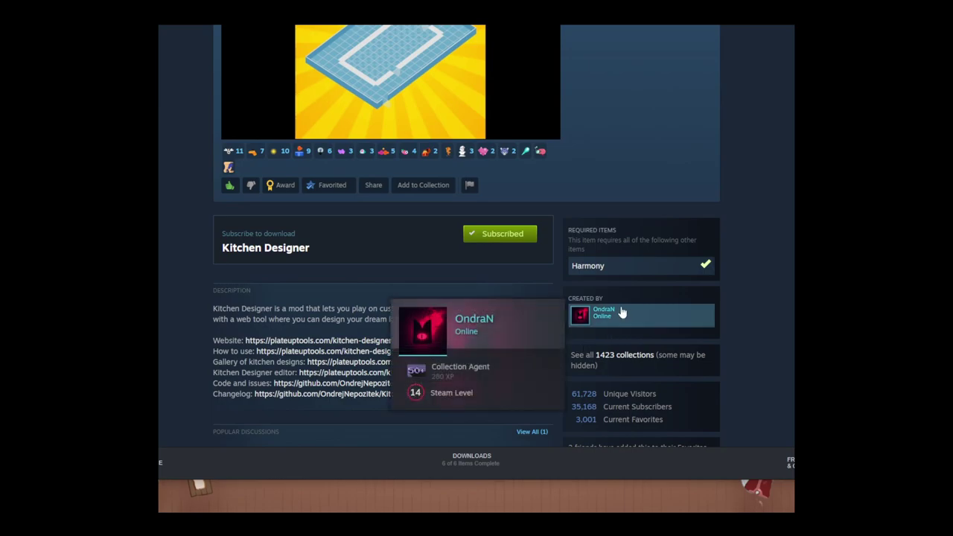
{"action": "scroll", "coordinate": [350, 325], "scroll_direction": "up", "scroll_amount": 1}
{"action": "scroll", "coordinate": [350, 325], "scroll_direction": "up", "scroll_amount": 3}
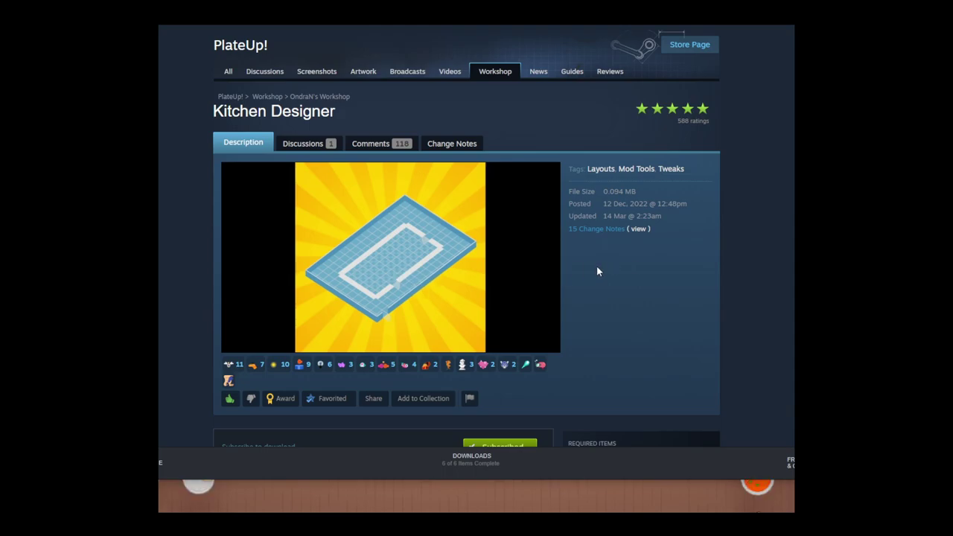
- Return to the subscribed items, open EnhancementMod and read its feature list, including the custom item spawner menu line
{"action": "key", "text": "alt+Left"}
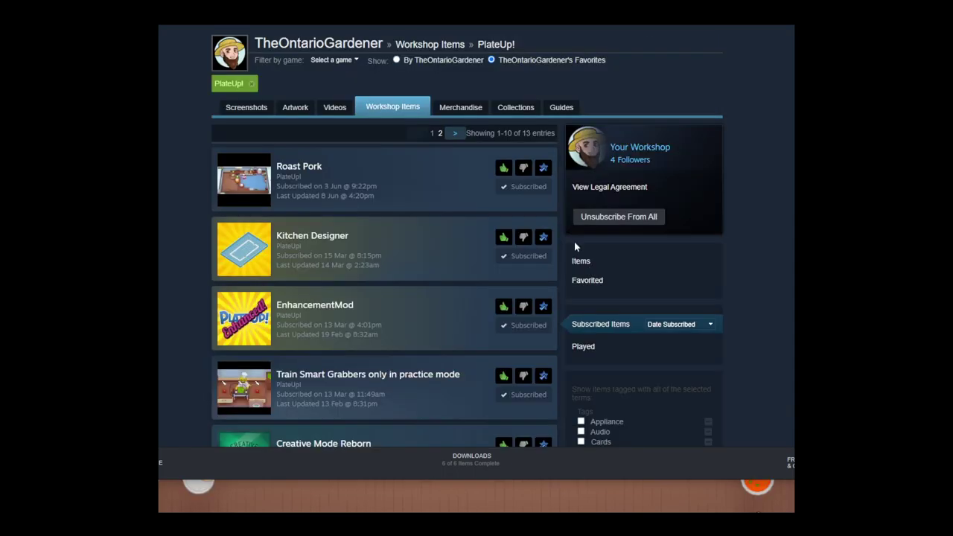
{"action": "left_click", "coordinate": [333, 307]}
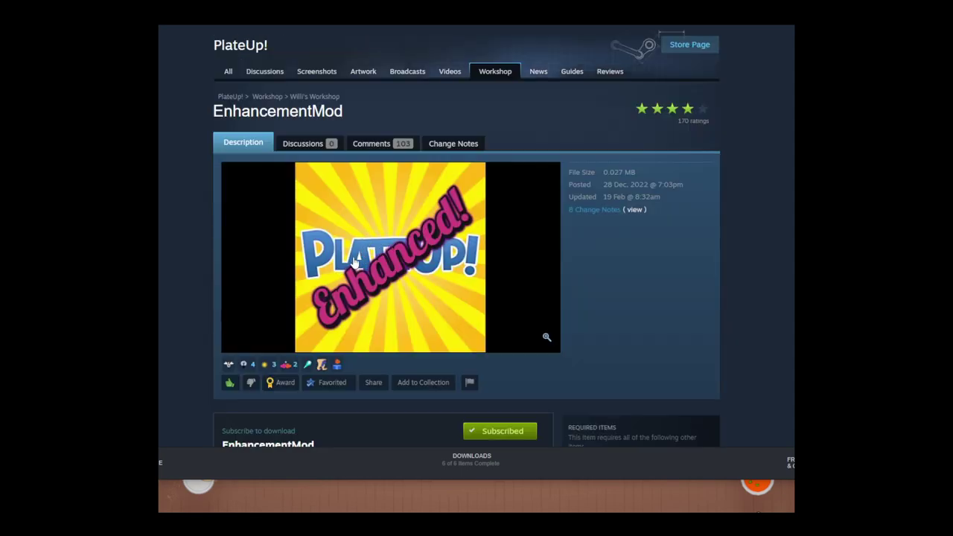
{"action": "scroll", "coordinate": [402, 275], "scroll_direction": "down", "scroll_amount": 3}
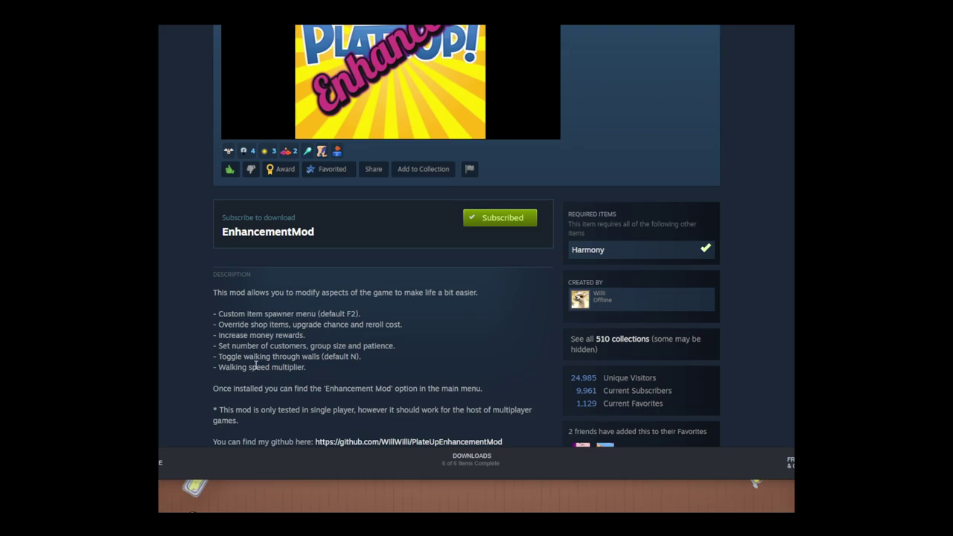
{"action": "left_click_drag", "start_coordinate": [202, 310], "coordinate": [369, 320]}
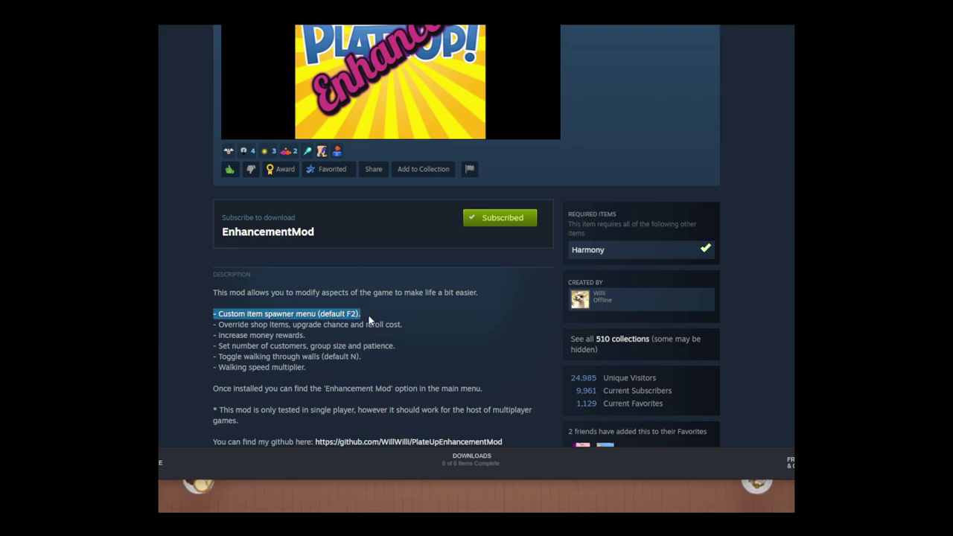
{"action": "left_click", "coordinate": [369, 320]}
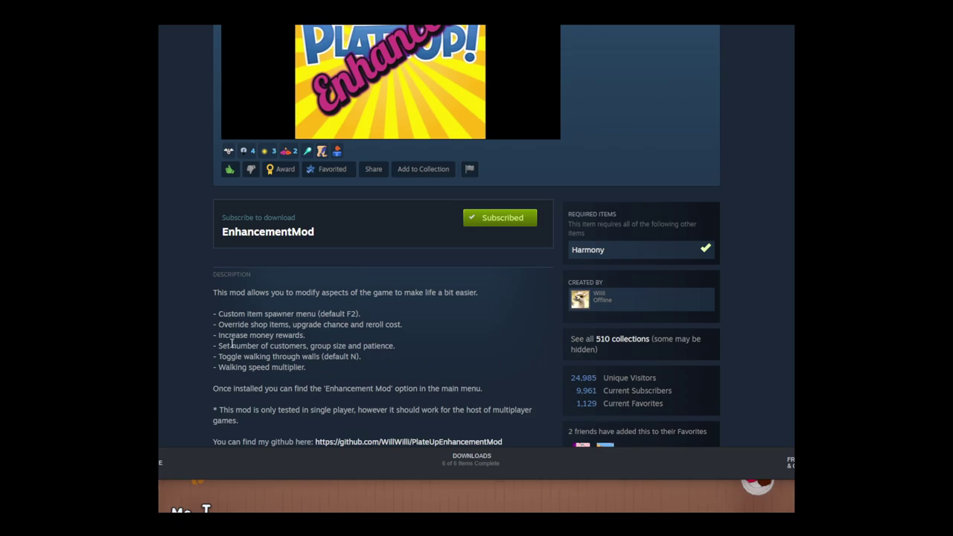
{"action": "scroll", "coordinate": [325, 347], "scroll_direction": "down", "scroll_amount": 1}
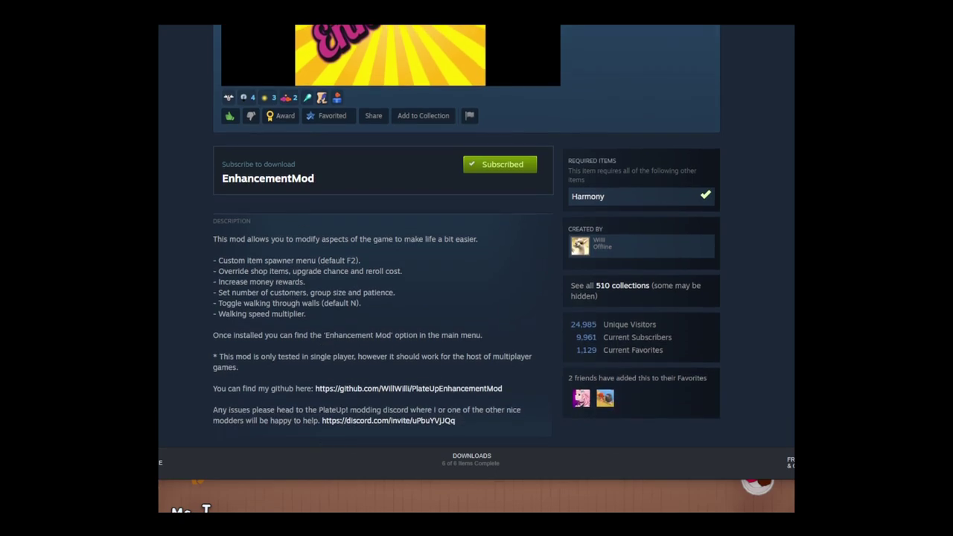
{"action": "scroll", "coordinate": [450, 281], "scroll_direction": "down", "scroll_amount": 1}
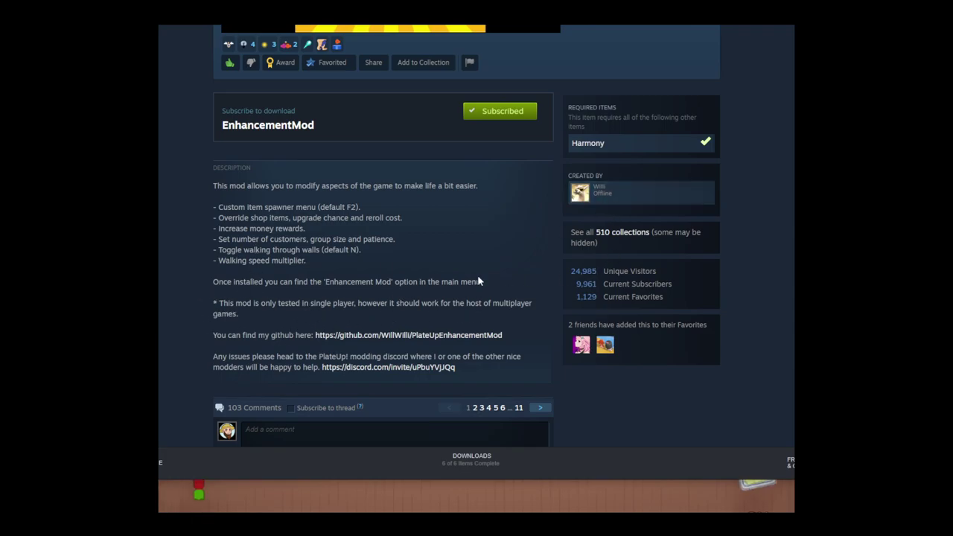
{"action": "scroll", "coordinate": [571, 336], "scroll_direction": "up", "scroll_amount": 4}
{"action": "mouse_move", "coordinate": [601, 408]}
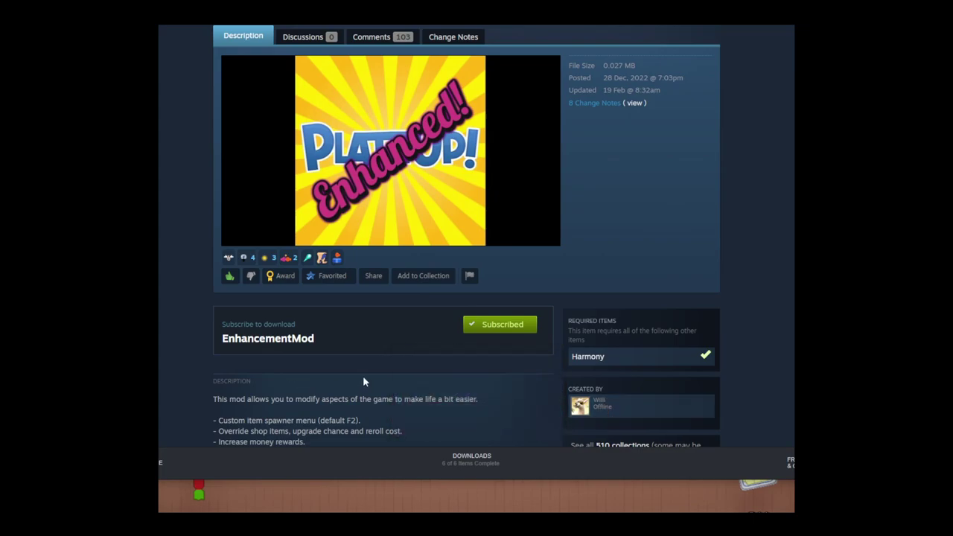
{"action": "scroll", "coordinate": [372, 388], "scroll_direction": "up", "scroll_amount": 2}
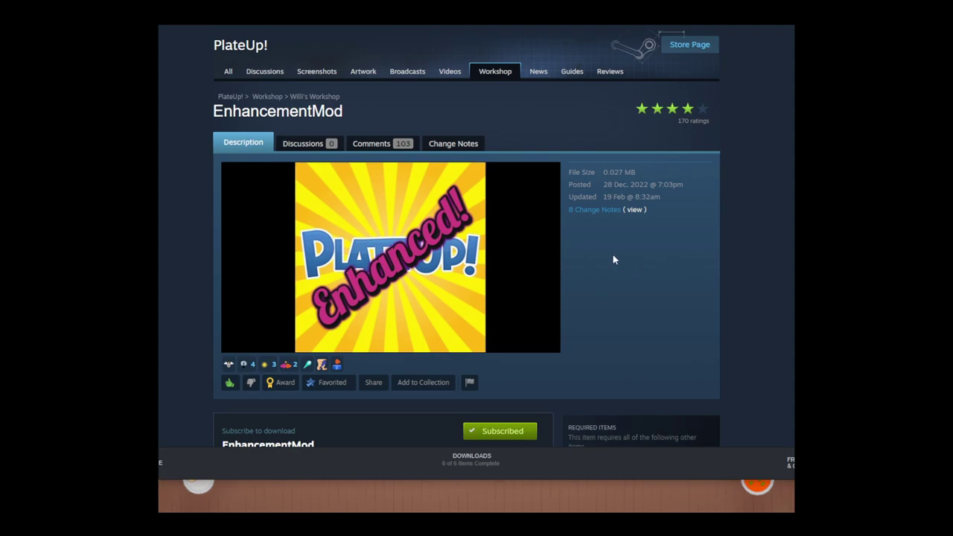
- Go back to the subscribed items, open Train Smart Grabbers only in practice mode and read its description and example scenario
{"action": "key", "text": "alt+Left"}
{"action": "mouse_move", "coordinate": [394, 293]}
{"action": "scroll", "coordinate": [372, 270], "scroll_direction": "down", "scroll_amount": 1}
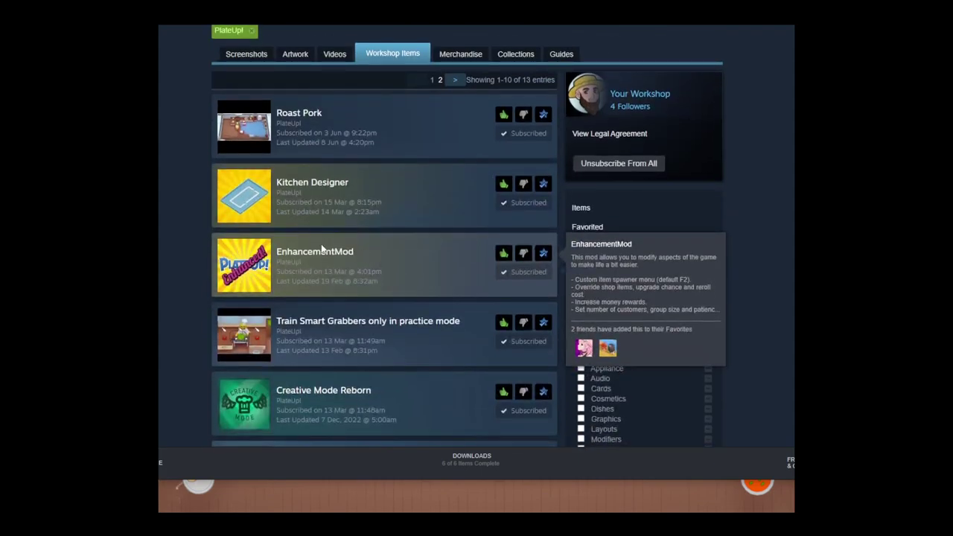
{"action": "left_click", "coordinate": [326, 323]}
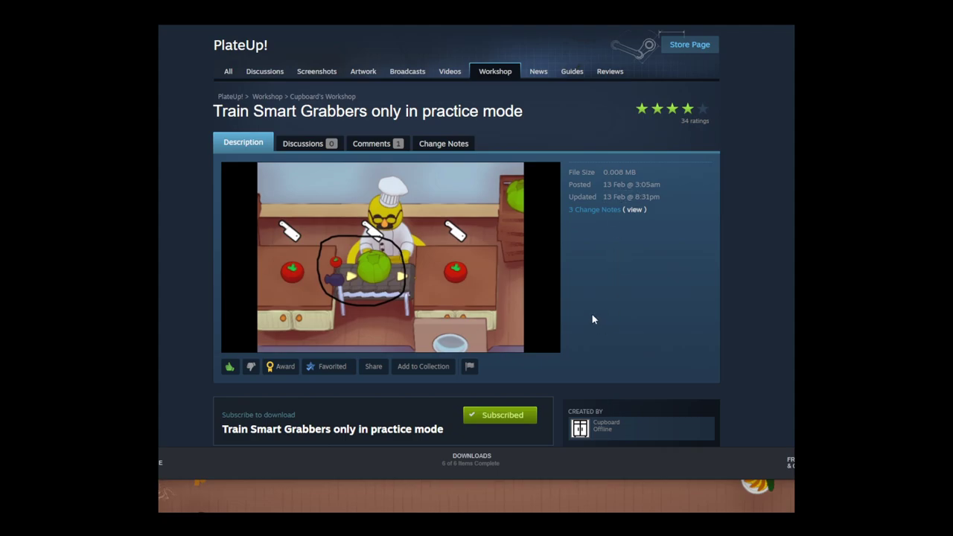
{"action": "scroll", "coordinate": [389, 308], "scroll_direction": "down", "scroll_amount": 2}
{"action": "scroll", "coordinate": [390, 216], "scroll_direction": "up", "scroll_amount": 1}
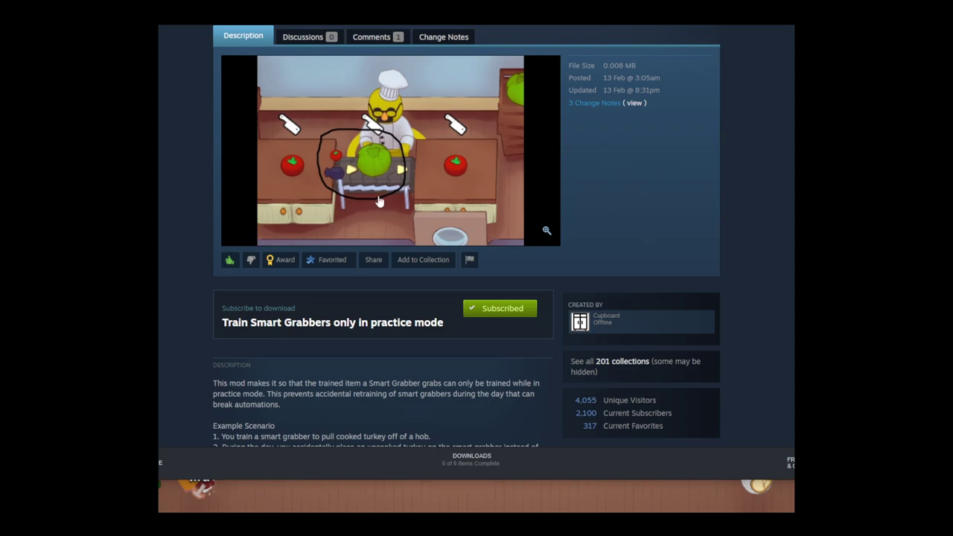
{"action": "scroll", "coordinate": [391, 417], "scroll_direction": "down", "scroll_amount": 3}
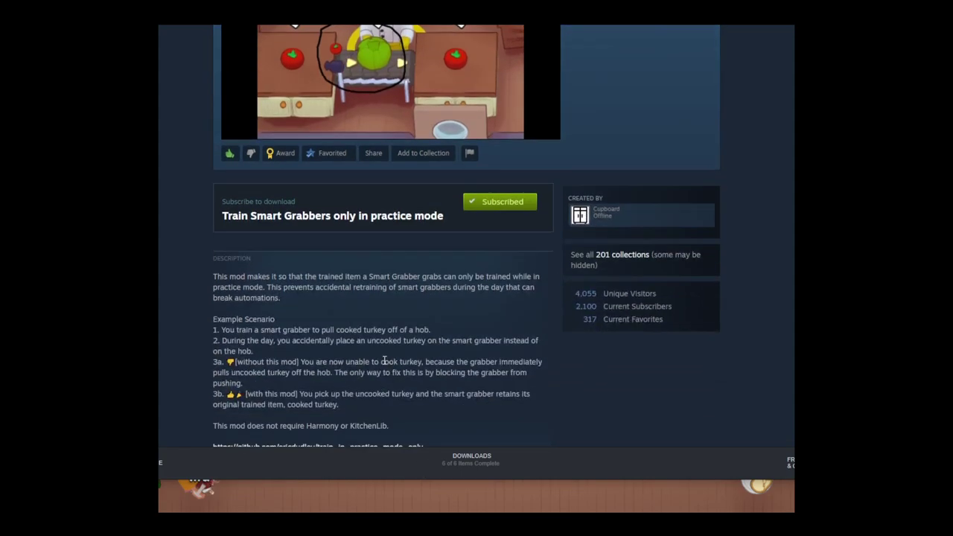
- Return to the subscribed items, open Creative Mode Reborn and review its description, required items and creator
{"action": "key", "text": "alt+Left"}
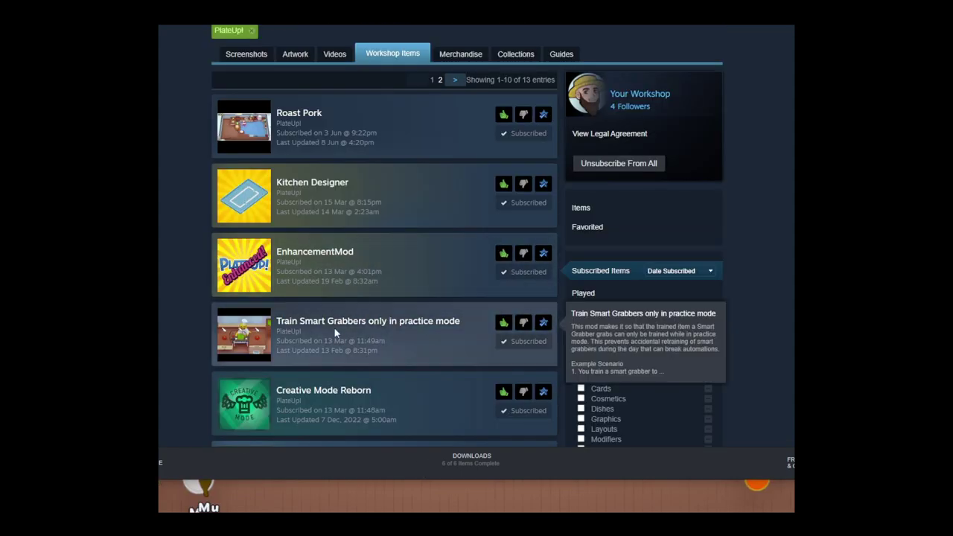
{"action": "scroll", "coordinate": [410, 323], "scroll_direction": "down", "scroll_amount": 4}
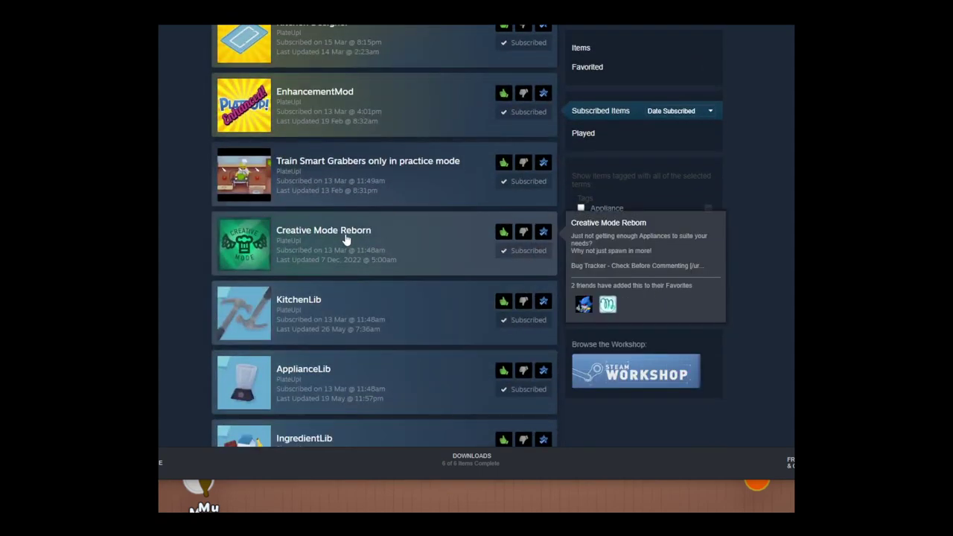
{"action": "left_click", "coordinate": [344, 237]}
{"action": "scroll", "coordinate": [461, 318], "scroll_direction": "down", "scroll_amount": 5}
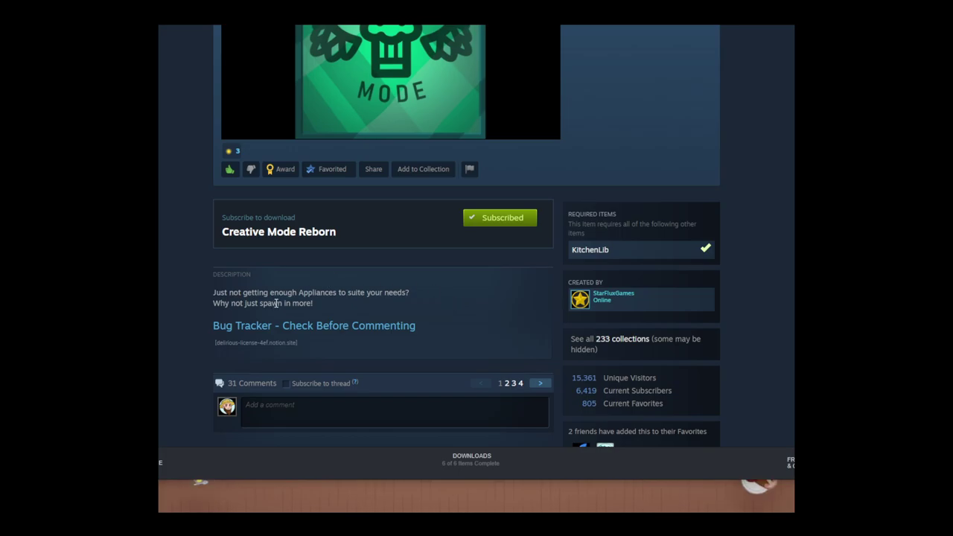
{"action": "scroll", "coordinate": [276, 303], "scroll_direction": "up", "scroll_amount": 3}
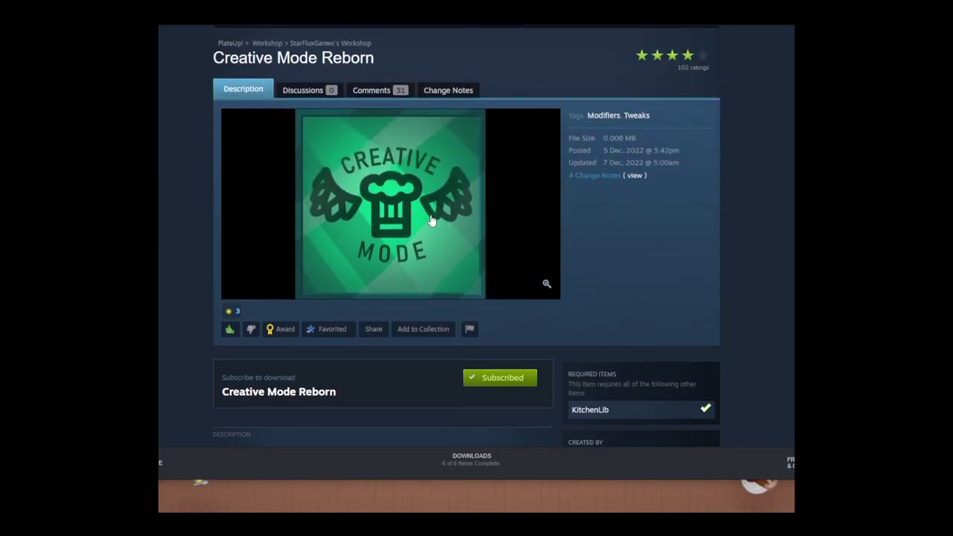
{"action": "scroll", "coordinate": [409, 262], "scroll_direction": "down", "scroll_amount": 3}
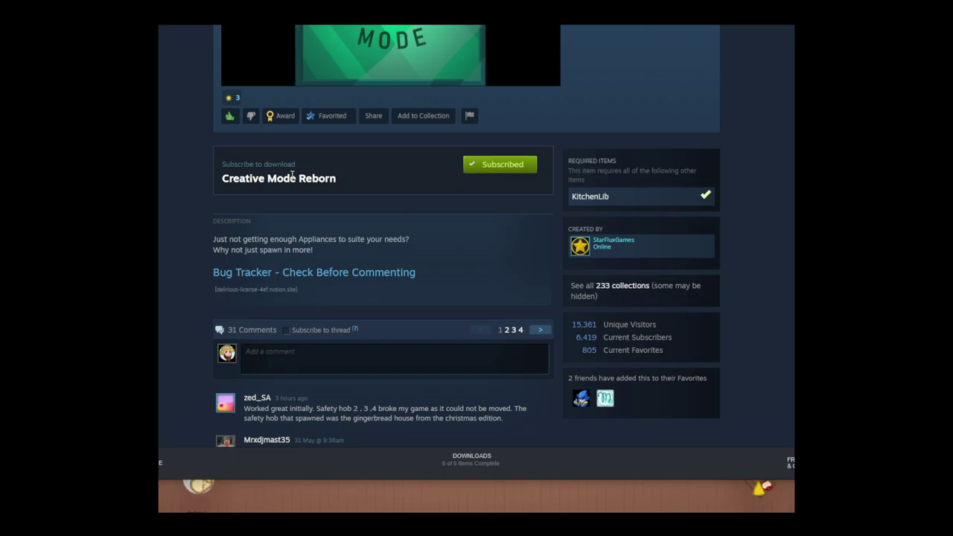
{"action": "mouse_move", "coordinate": [633, 254]}
{"action": "scroll", "coordinate": [480, 285], "scroll_direction": "up", "scroll_amount": 2}
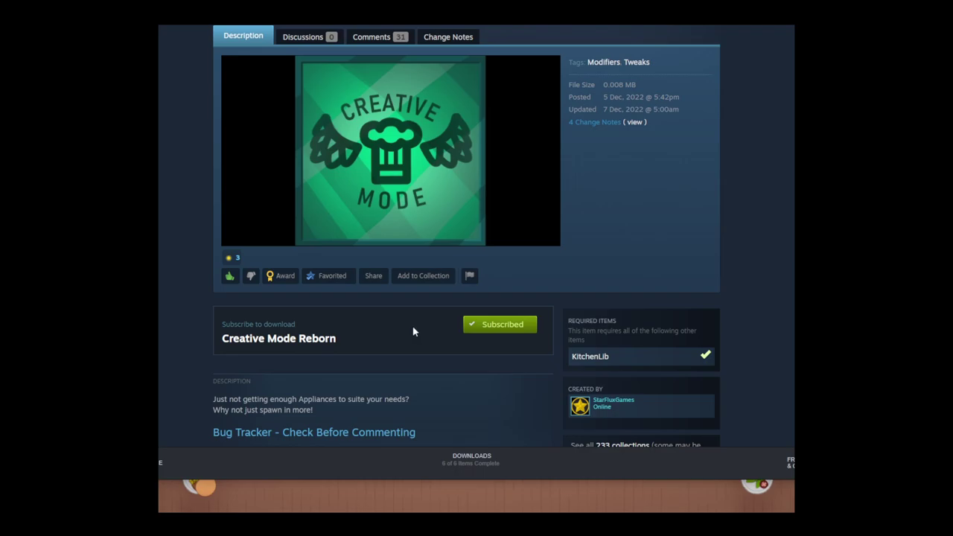
- Go back to the subscribed items, open KitchenLib and read its description of what the library is designed for
{"action": "key", "text": "alt+Left"}
{"action": "scroll", "coordinate": [414, 327], "scroll_direction": "down", "scroll_amount": 1}
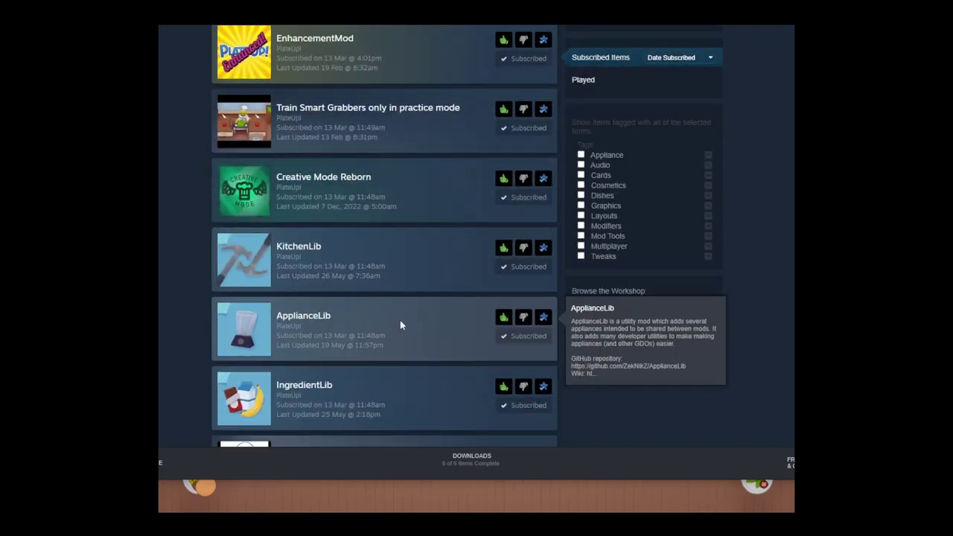
{"action": "left_click", "coordinate": [303, 248]}
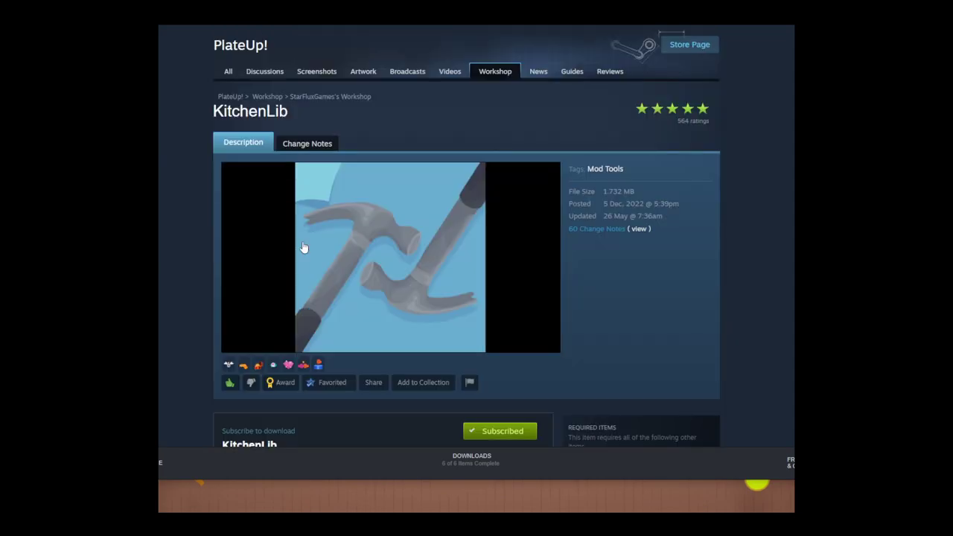
{"action": "scroll", "coordinate": [611, 316], "scroll_direction": "down", "scroll_amount": 2}
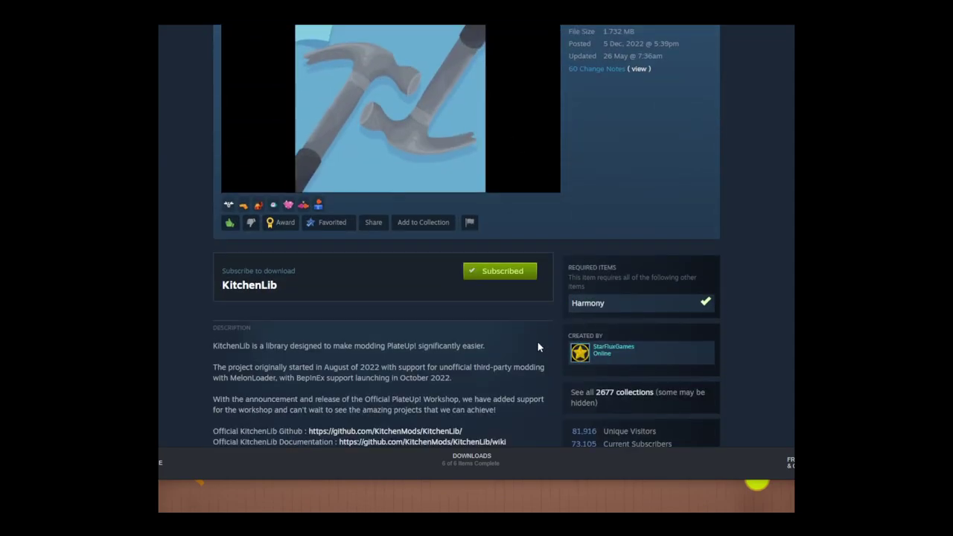
{"action": "left_click_drag", "start_coordinate": [258, 350], "coordinate": [497, 350]}
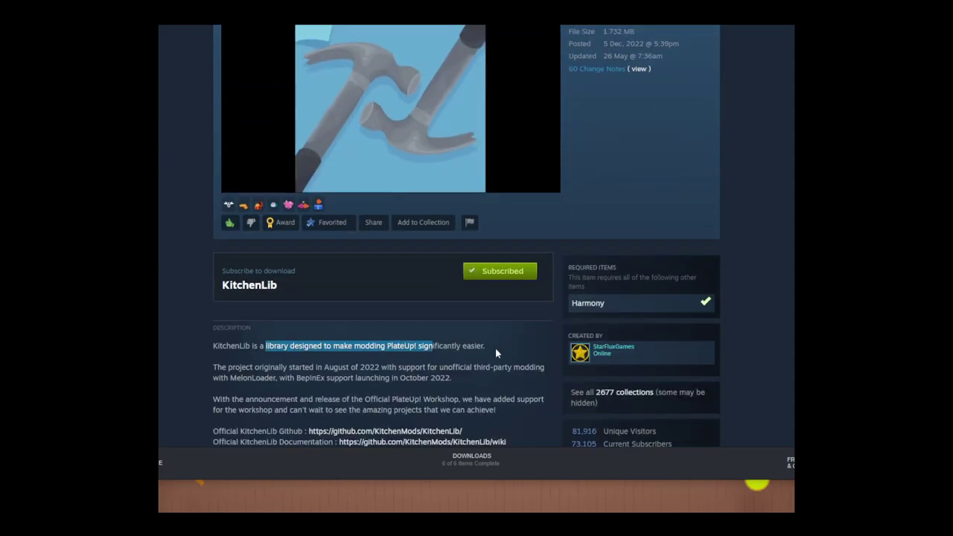
{"action": "left_click", "coordinate": [504, 344]}
{"action": "scroll", "coordinate": [503, 344], "scroll_direction": "down", "scroll_amount": 1}
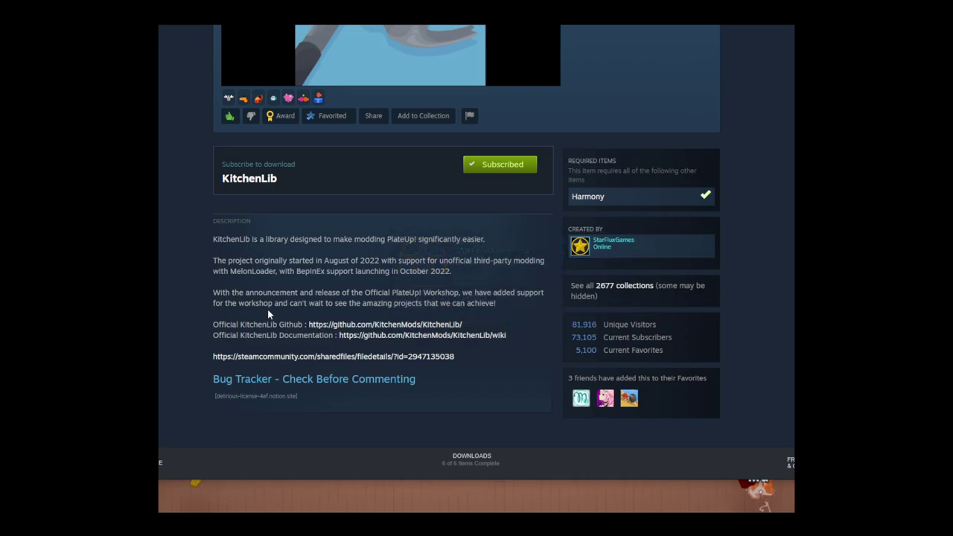
- Return to the subscribed items, open ApplianceLib and review its description, required items and creator
{"action": "key", "text": "alt+Left"}
{"action": "scroll", "coordinate": [409, 323], "scroll_direction": "down", "scroll_amount": 1}
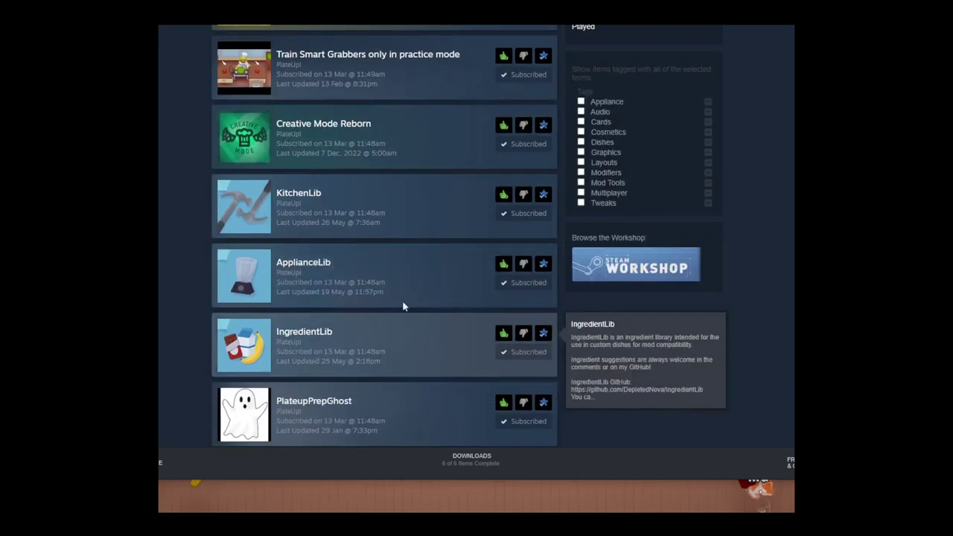
{"action": "left_click", "coordinate": [306, 265]}
{"action": "scroll", "coordinate": [449, 335], "scroll_direction": "down", "scroll_amount": 3}
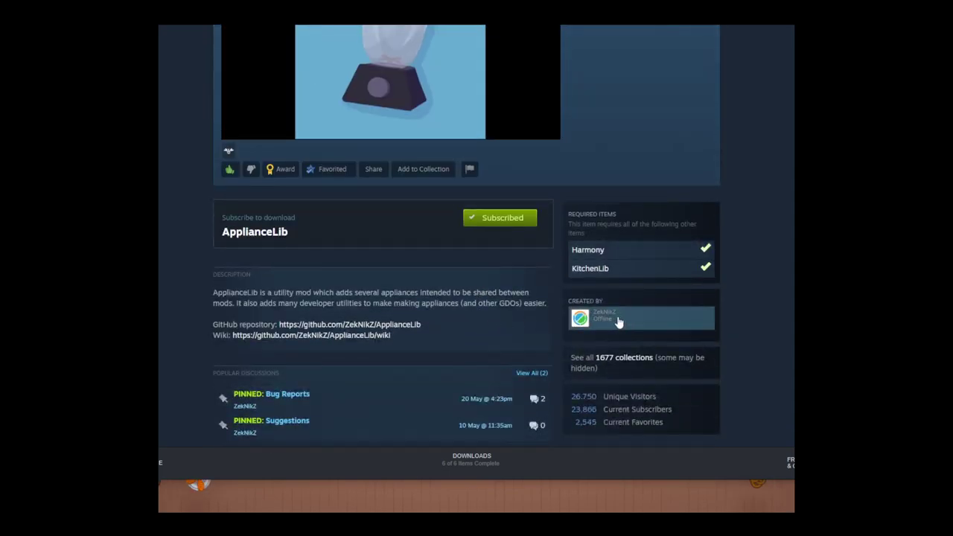
{"action": "mouse_move", "coordinate": [616, 318]}
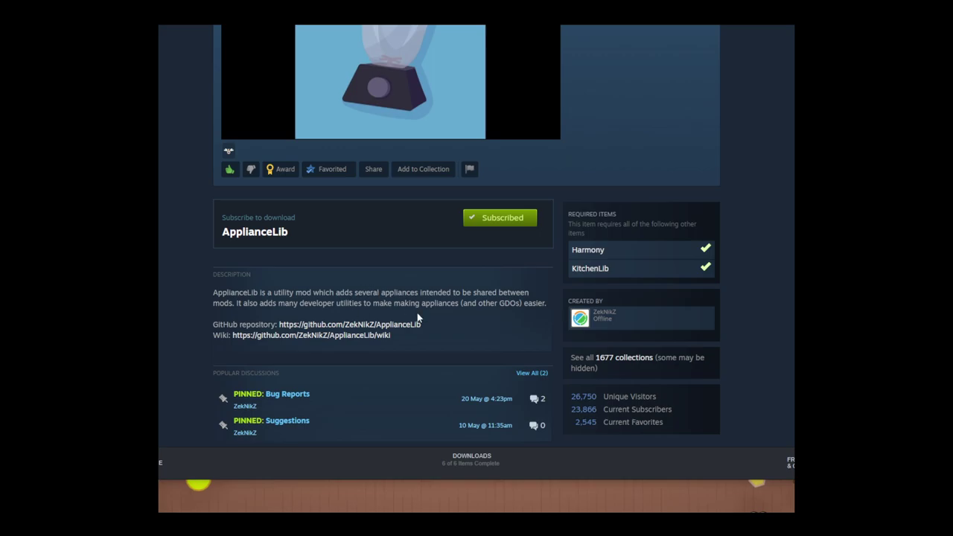
- Return to the subscribed items, open IngredientLib and review its description, required items and preview images
{"action": "scroll", "coordinate": [404, 296], "scroll_direction": "up", "scroll_amount": 3}
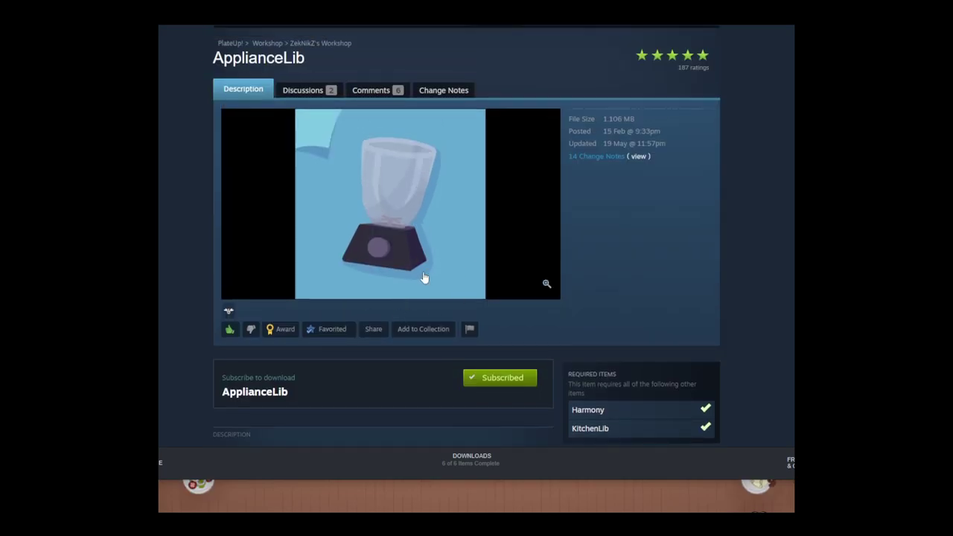
{"action": "key", "text": "alt+Left"}
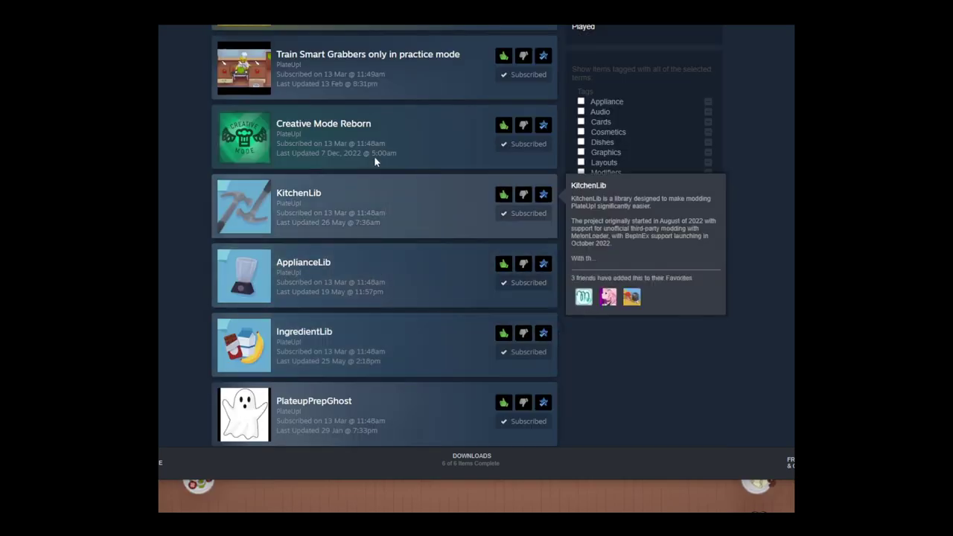
{"action": "scroll", "coordinate": [404, 293], "scroll_direction": "down", "scroll_amount": 2}
{"action": "scroll", "coordinate": [396, 257], "scroll_direction": "down", "scroll_amount": 1}
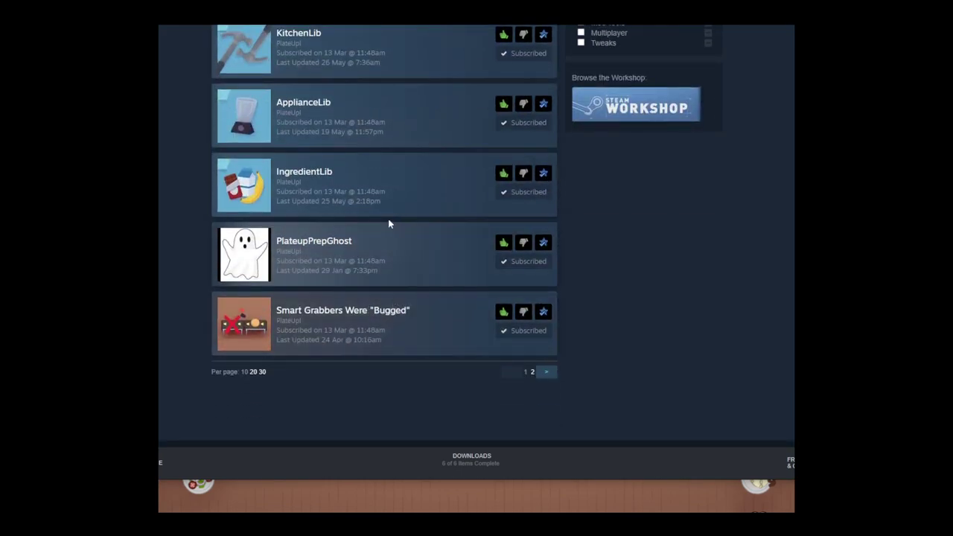
{"action": "left_click", "coordinate": [311, 179]}
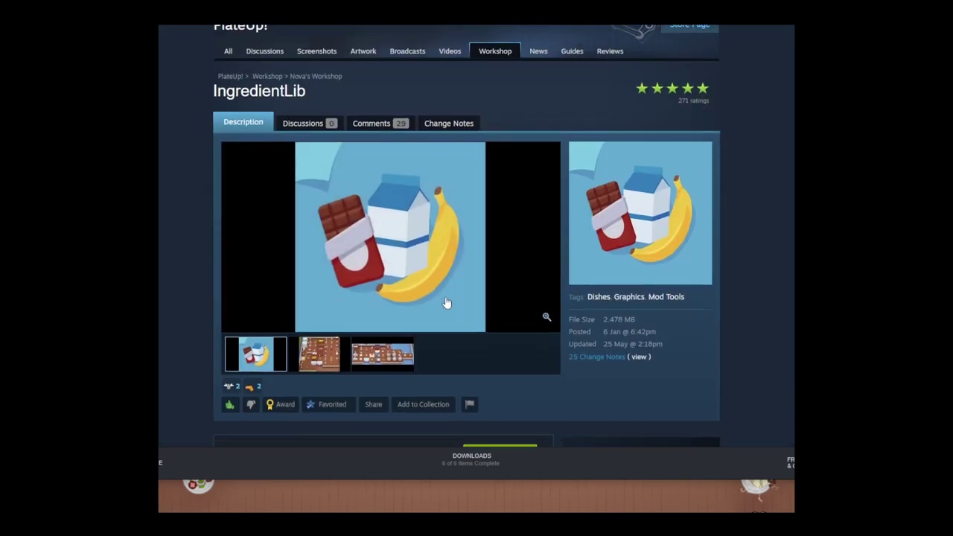
{"action": "scroll", "coordinate": [446, 301], "scroll_direction": "down", "scroll_amount": 2}
{"action": "scroll", "coordinate": [445, 298], "scroll_direction": "down", "scroll_amount": 1}
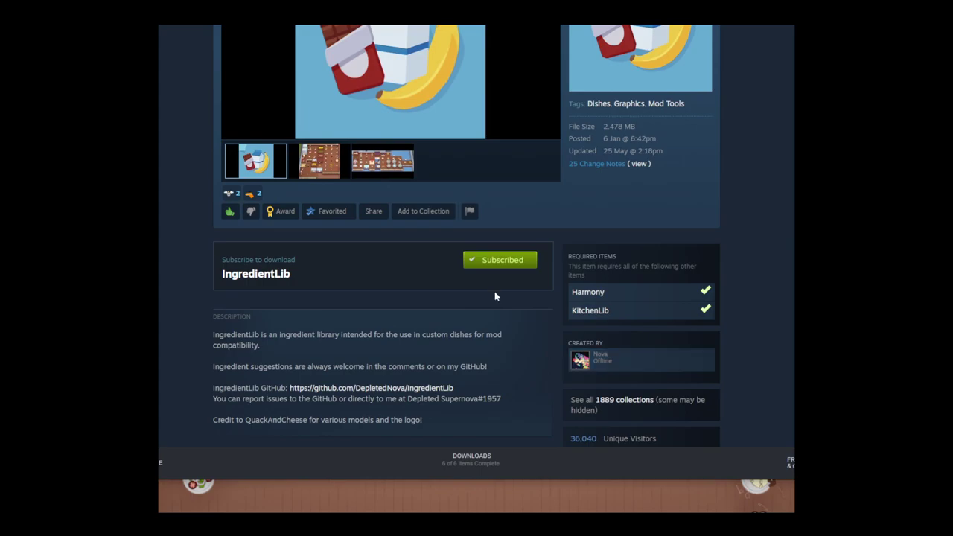
{"action": "scroll", "coordinate": [342, 259], "scroll_direction": "down", "scroll_amount": 1}
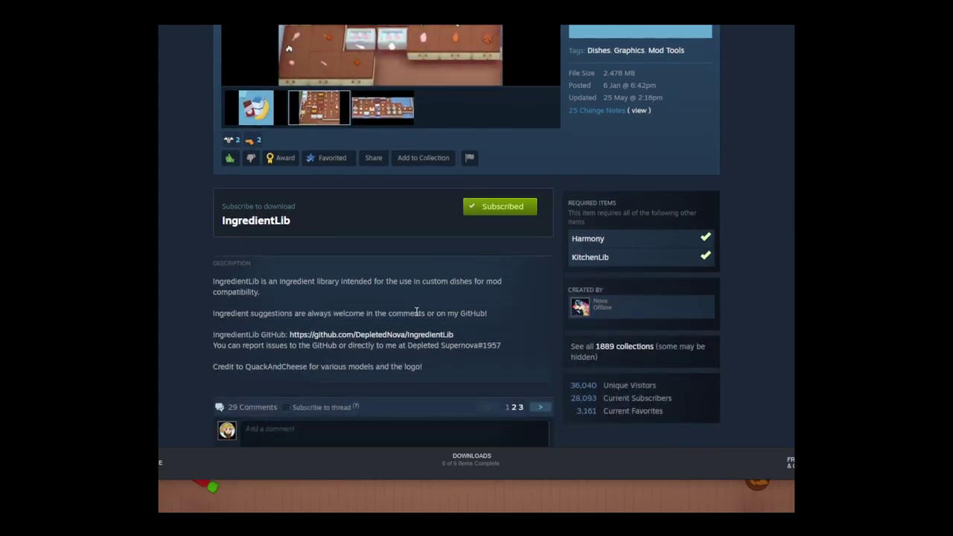
{"action": "scroll", "coordinate": [446, 314], "scroll_direction": "up", "scroll_amount": 3}
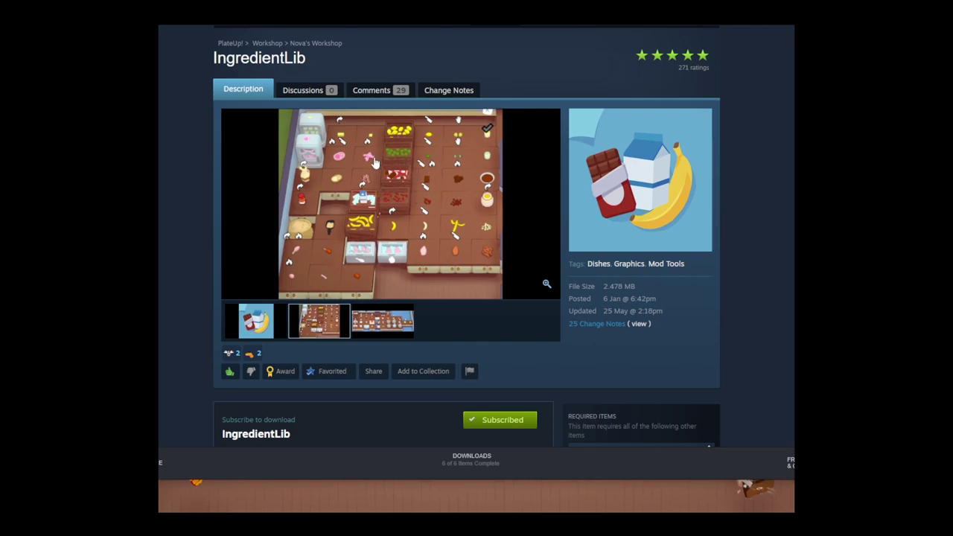
{"action": "scroll", "coordinate": [395, 290], "scroll_direction": "down", "scroll_amount": 2}
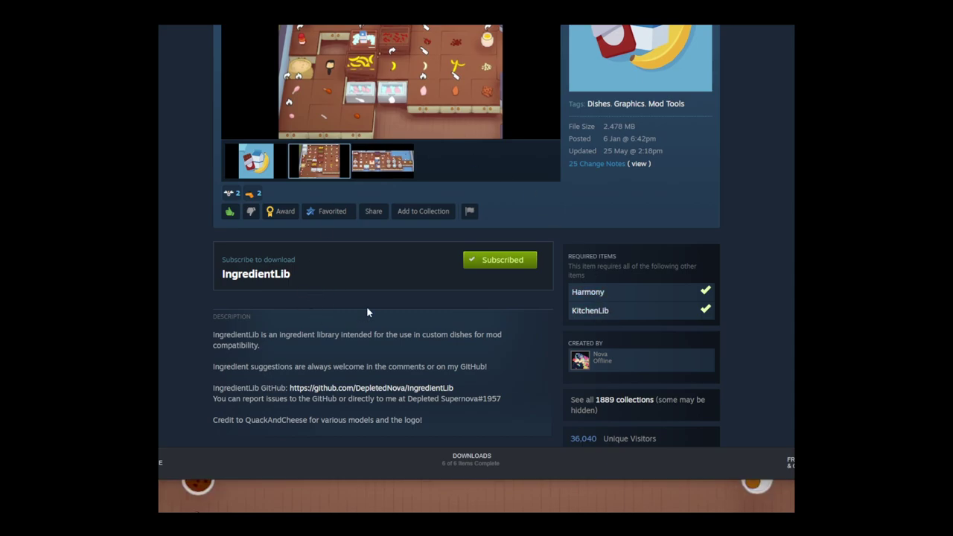
- Go back to the subscribed items and open the PlateupPrepGhost mod page
{"action": "key", "text": "alt+Left"}
{"action": "scroll", "coordinate": [365, 253], "scroll_direction": "up", "scroll_amount": 3}
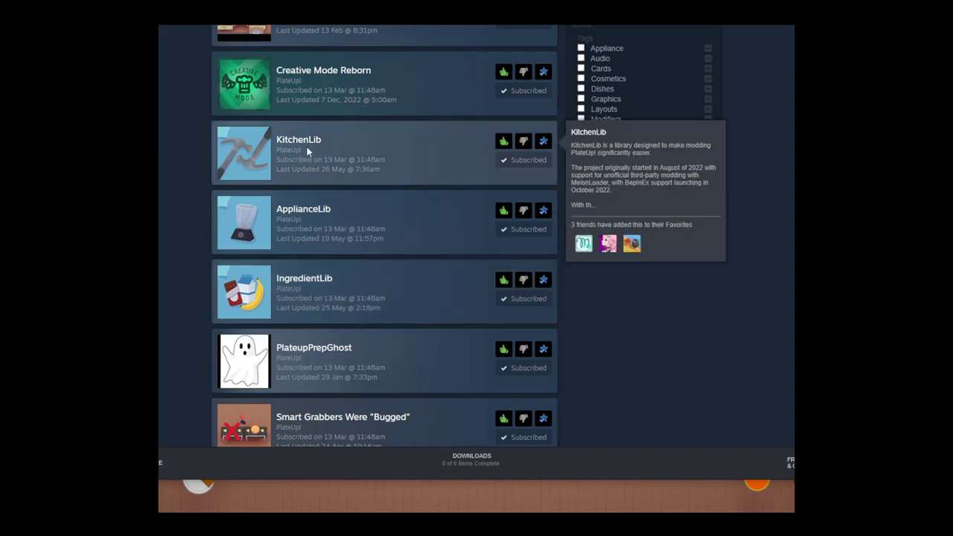
{"action": "scroll", "coordinate": [388, 337], "scroll_direction": "down", "scroll_amount": 1}
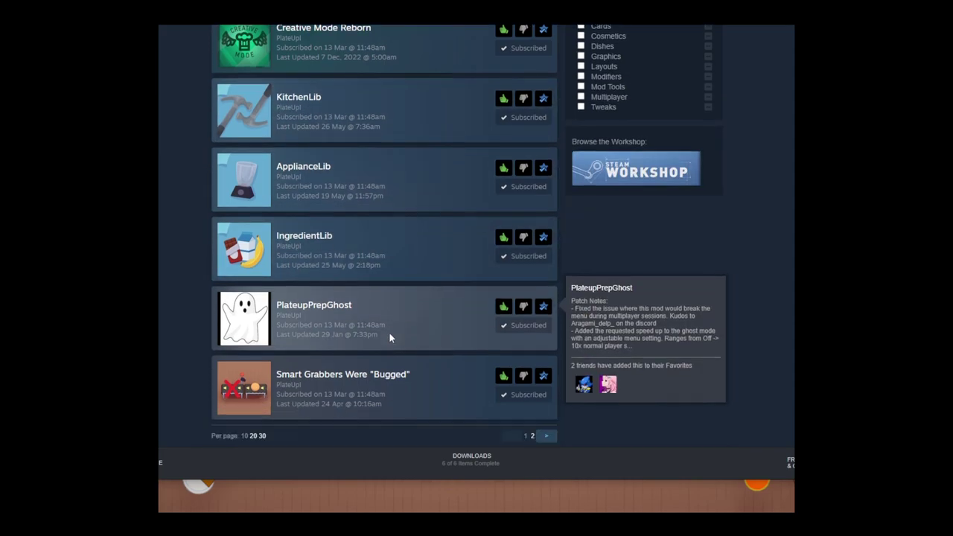
{"action": "scroll", "coordinate": [389, 337], "scroll_direction": "down", "scroll_amount": 3}
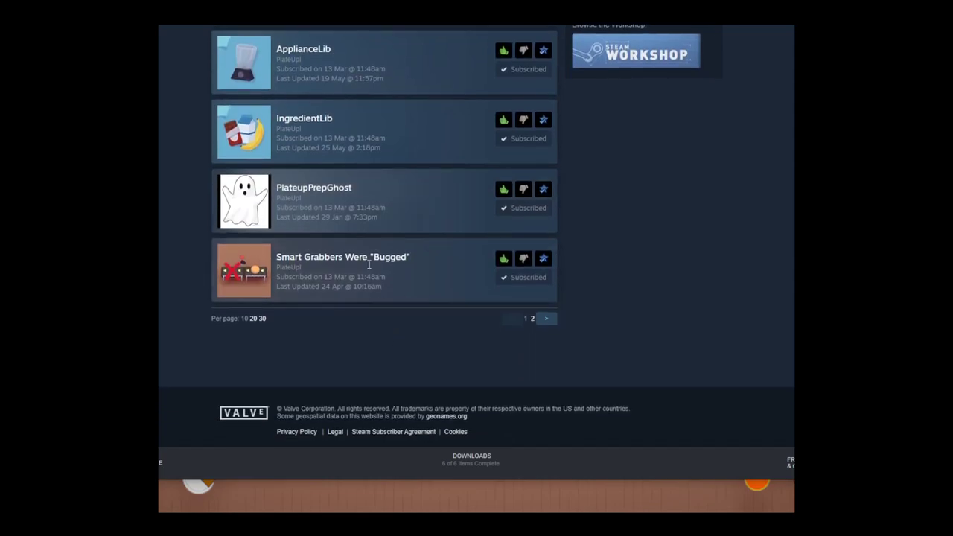
{"action": "left_click", "coordinate": [319, 193]}
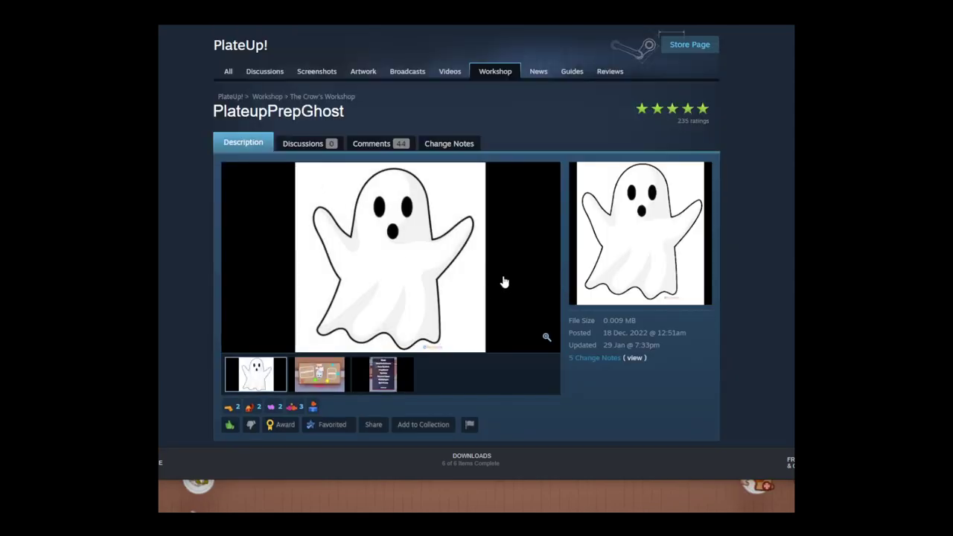
{"action": "key", "text": "alt+Left"}
{"action": "scroll", "coordinate": [407, 282], "scroll_direction": "up", "scroll_amount": 5}
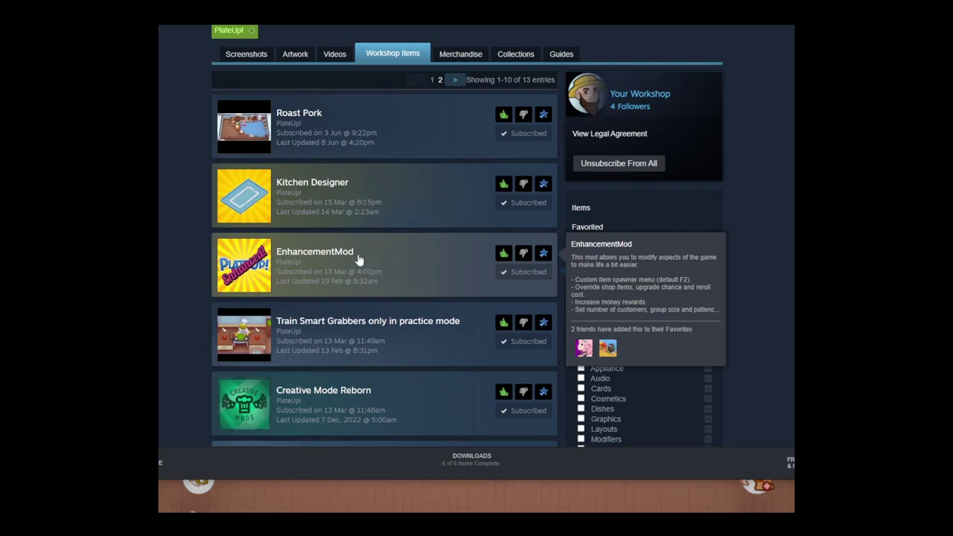
{"action": "scroll", "coordinate": [438, 311], "scroll_direction": "down", "scroll_amount": 5}
{"action": "key", "text": "alt+Right"}
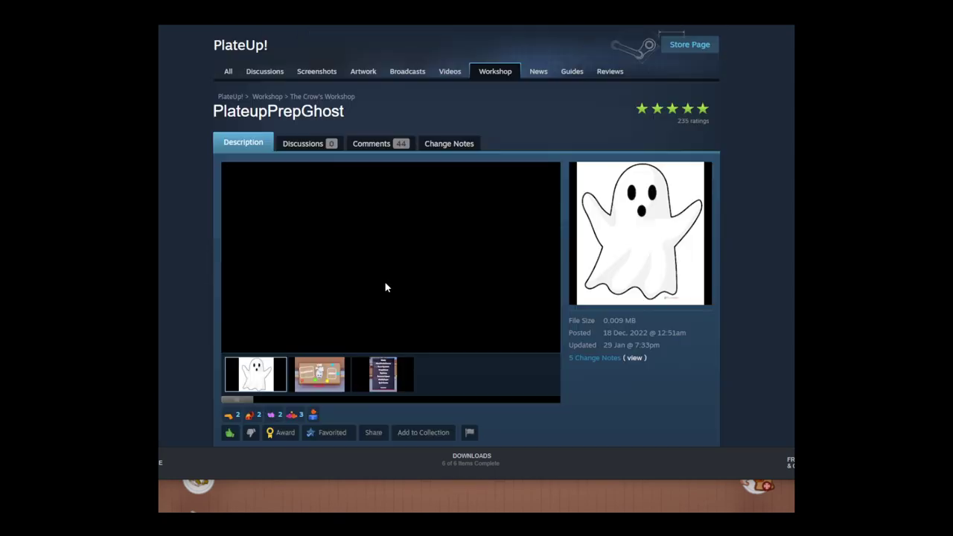
- Read PlateupPrepGhost's patch notes and description, and check its preview images, required items and creator
{"action": "scroll", "coordinate": [385, 287], "scroll_direction": "down", "scroll_amount": 1}
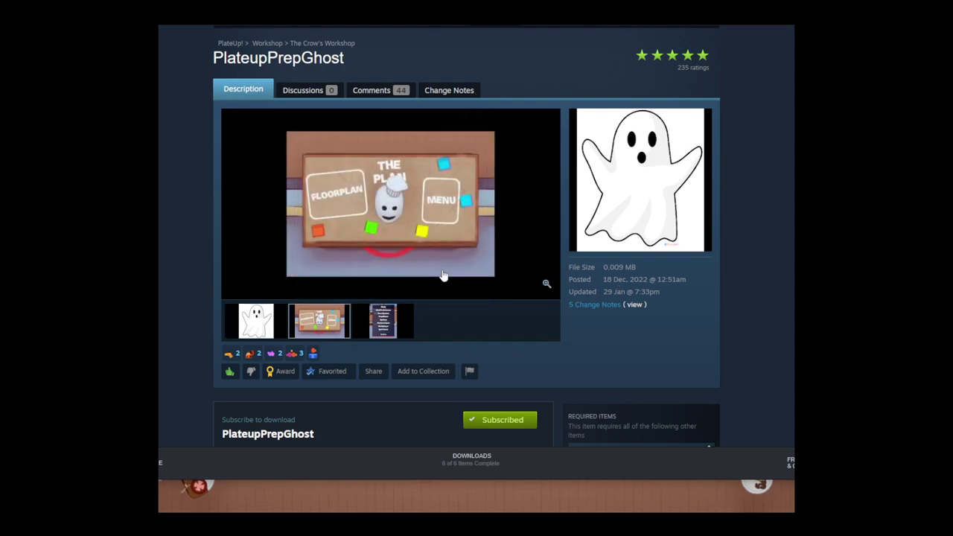
{"action": "scroll", "coordinate": [429, 321], "scroll_direction": "down", "scroll_amount": 3}
{"action": "scroll", "coordinate": [429, 323], "scroll_direction": "down", "scroll_amount": 1}
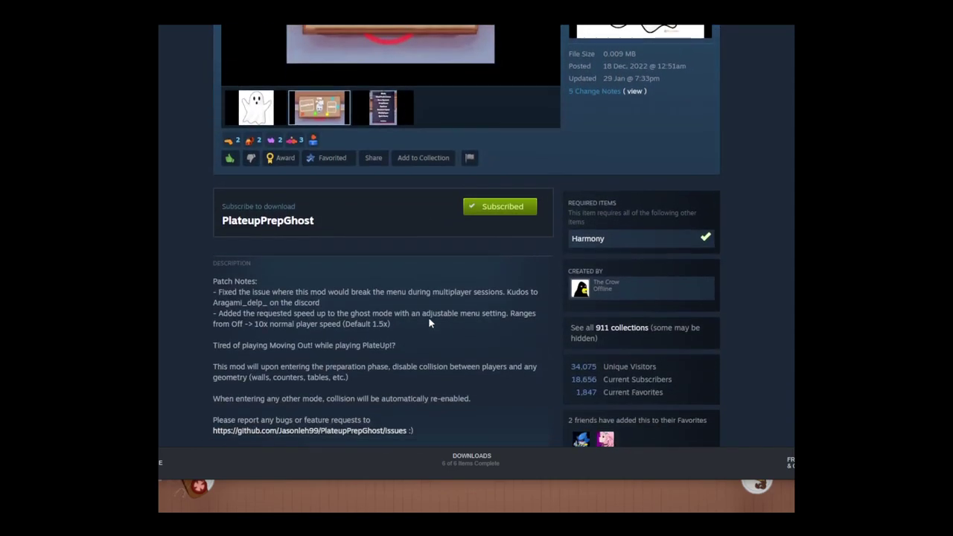
{"action": "scroll", "coordinate": [429, 322], "scroll_direction": "down", "scroll_amount": 1}
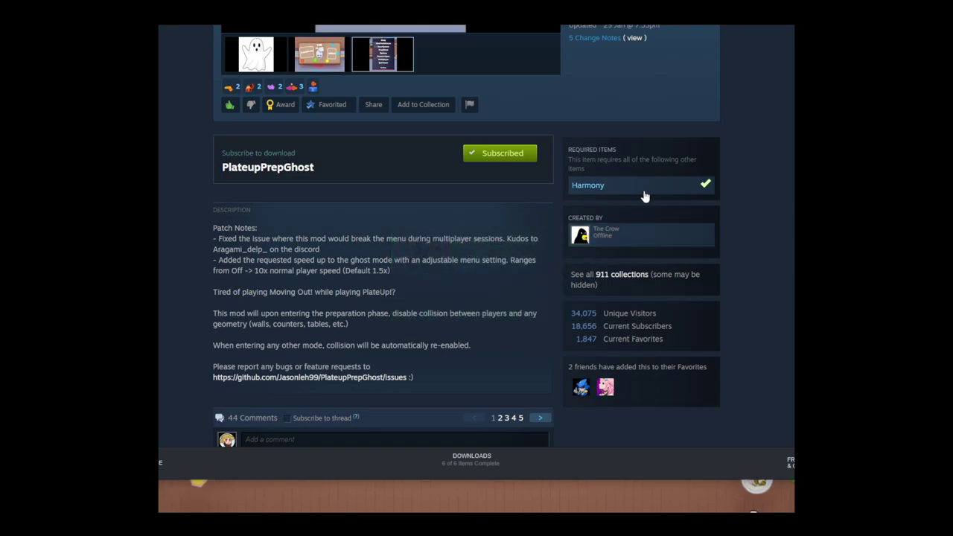
{"action": "scroll", "coordinate": [649, 195], "scroll_direction": "up", "scroll_amount": 3}
{"action": "scroll", "coordinate": [382, 355], "scroll_direction": "up", "scroll_amount": 3}
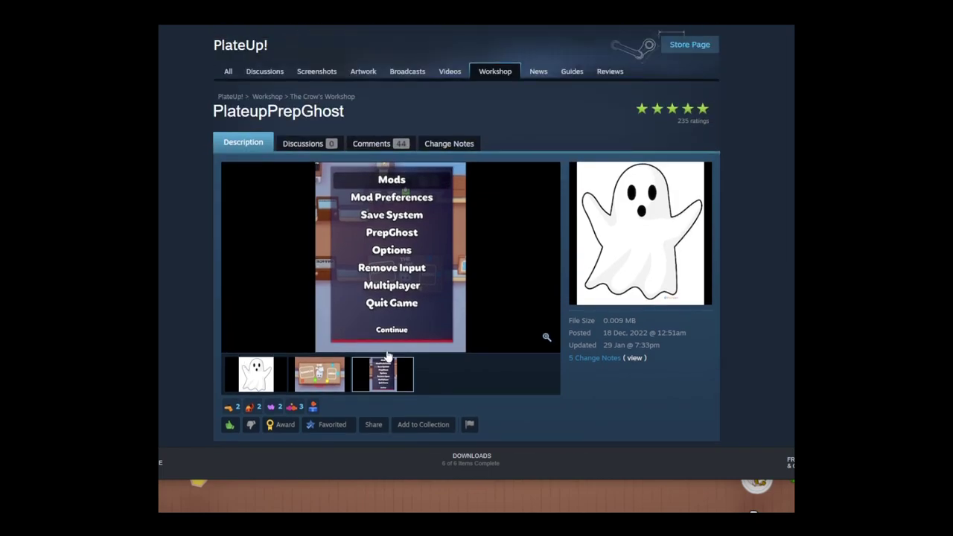
- Return to the subscribed items, look over the first page of mods and go to page 2 of the list
{"action": "key", "text": "alt+Left"}
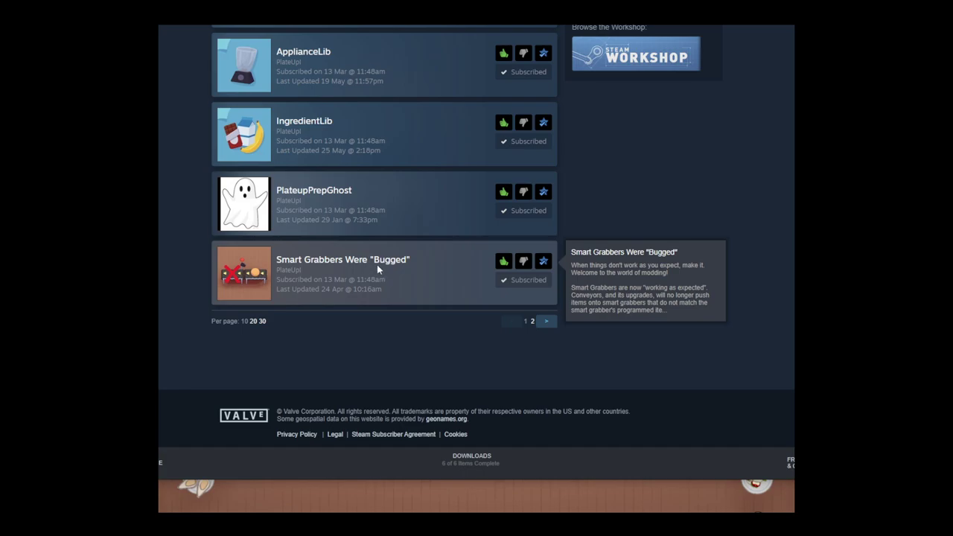
{"action": "scroll", "coordinate": [365, 279], "scroll_direction": "up", "scroll_amount": 5}
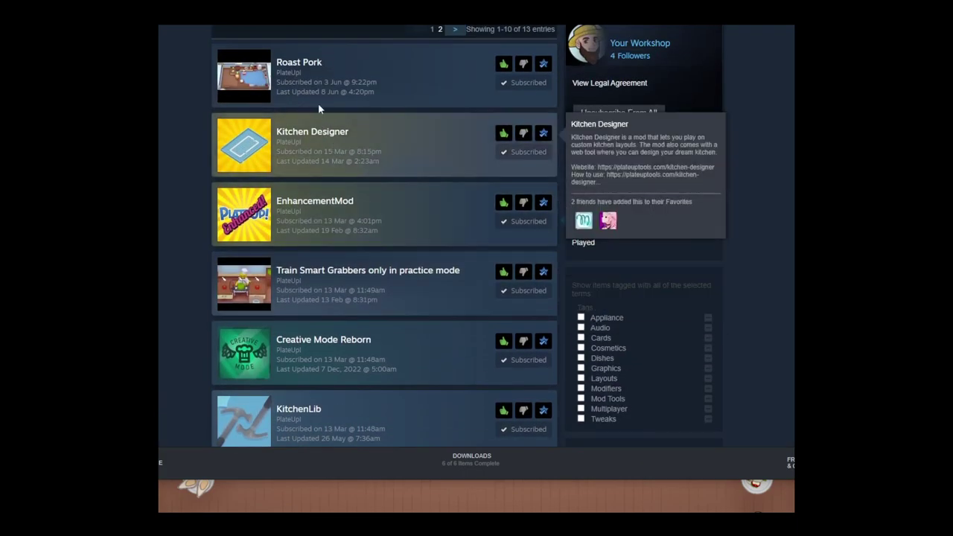
{"action": "scroll", "coordinate": [368, 160], "scroll_direction": "down", "scroll_amount": 2}
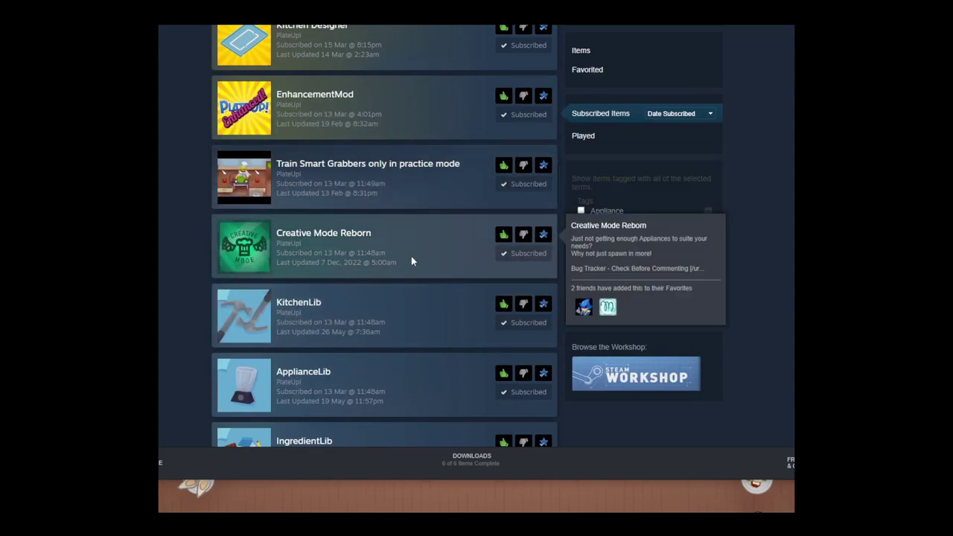
{"action": "scroll", "coordinate": [411, 261], "scroll_direction": "down", "scroll_amount": 3}
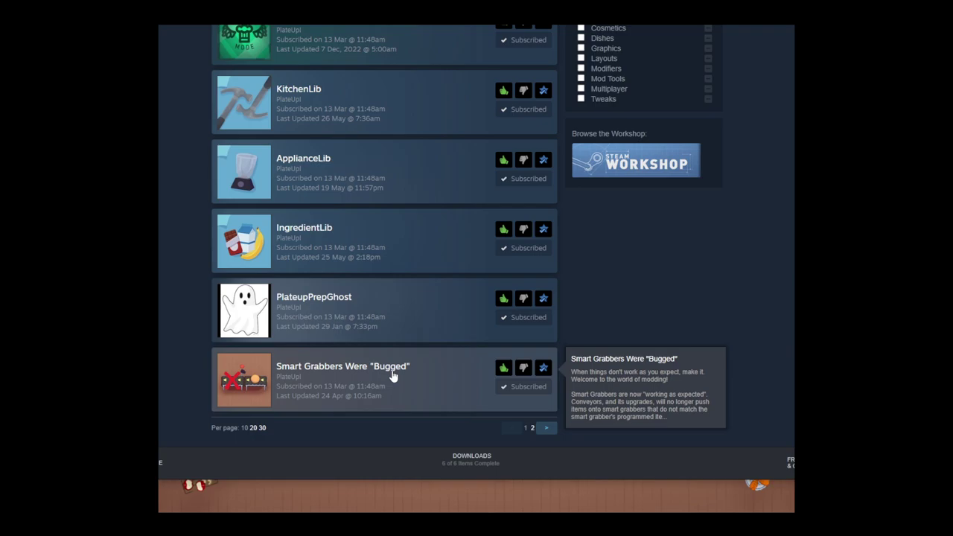
{"action": "left_click", "coordinate": [532, 429]}
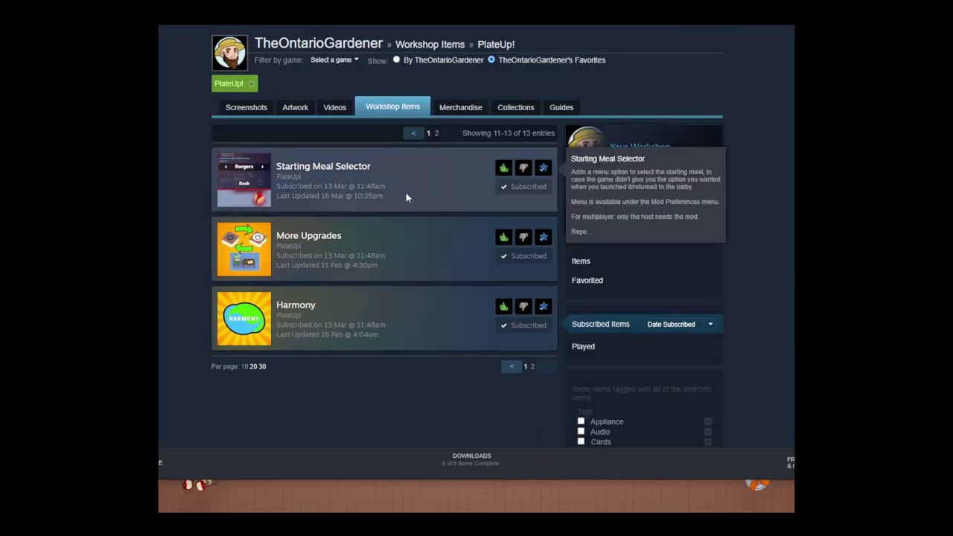
- Open Starting Meal Selector and review its description, preview image, required items, creator and subscriber statistics
{"action": "left_click", "coordinate": [350, 167]}
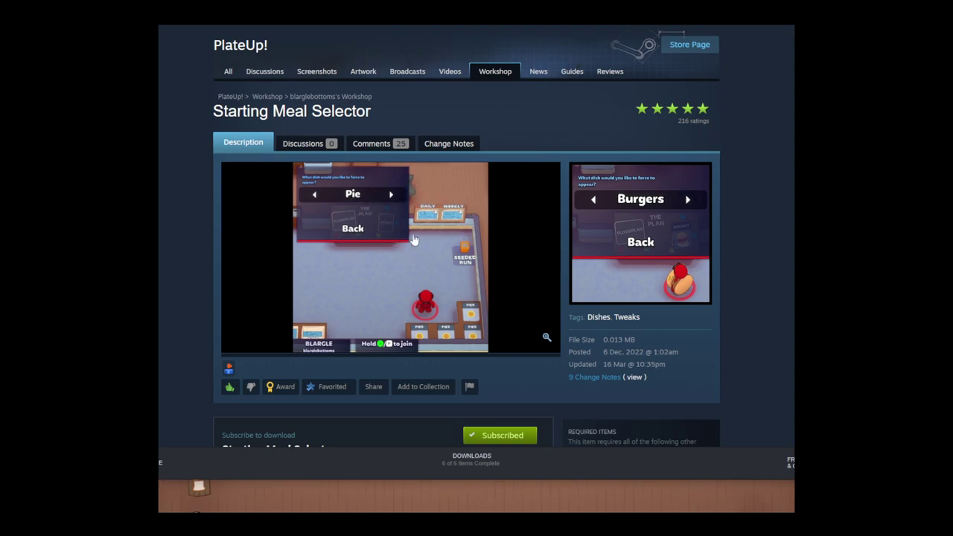
{"action": "scroll", "coordinate": [403, 259], "scroll_direction": "down", "scroll_amount": 3}
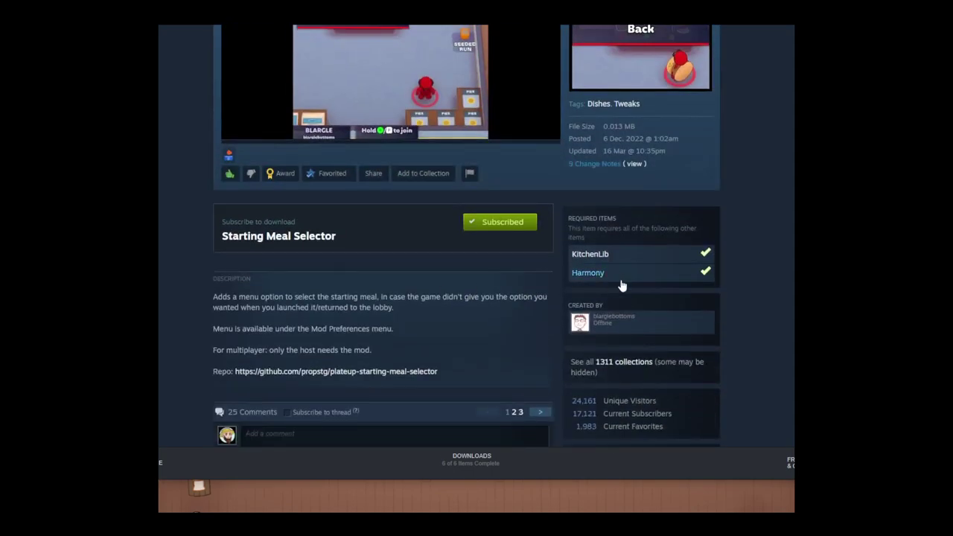
{"action": "mouse_move", "coordinate": [621, 327]}
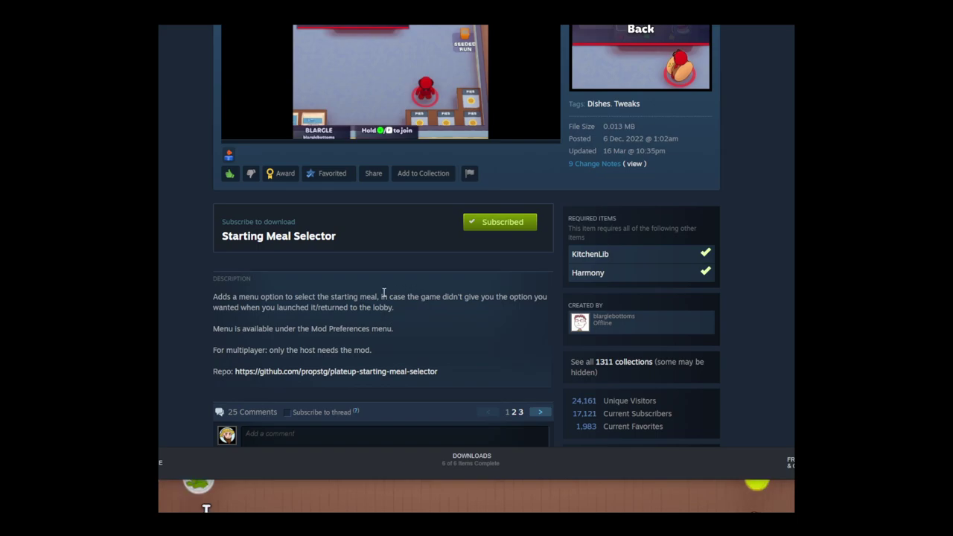
{"action": "scroll", "coordinate": [384, 293], "scroll_direction": "up", "scroll_amount": 1}
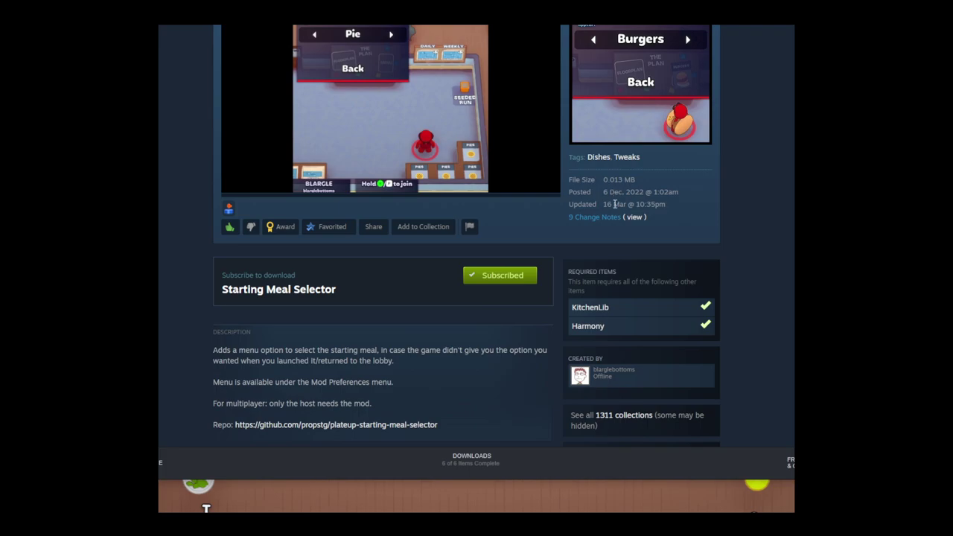
{"action": "scroll", "coordinate": [422, 321], "scroll_direction": "down", "scroll_amount": 1}
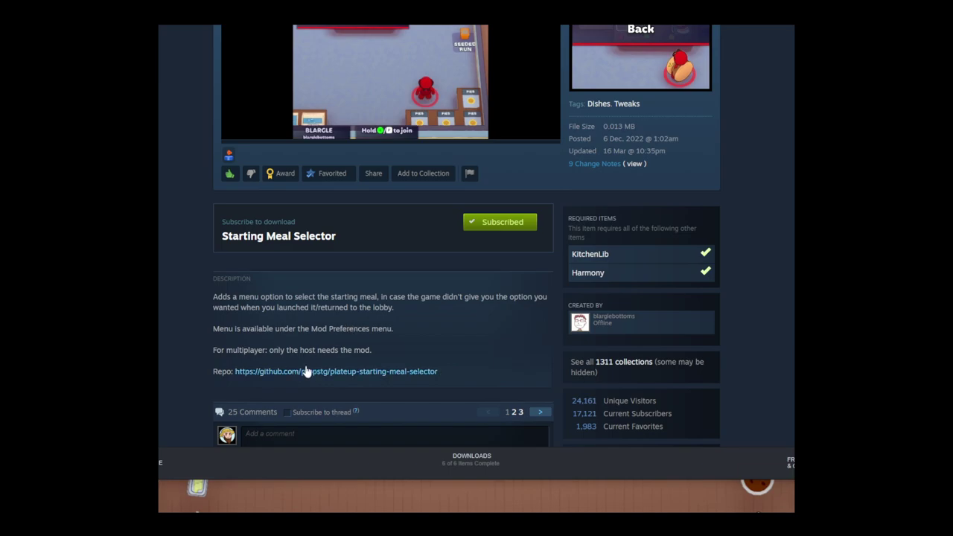
{"action": "scroll", "coordinate": [273, 249], "scroll_direction": "up", "scroll_amount": 2}
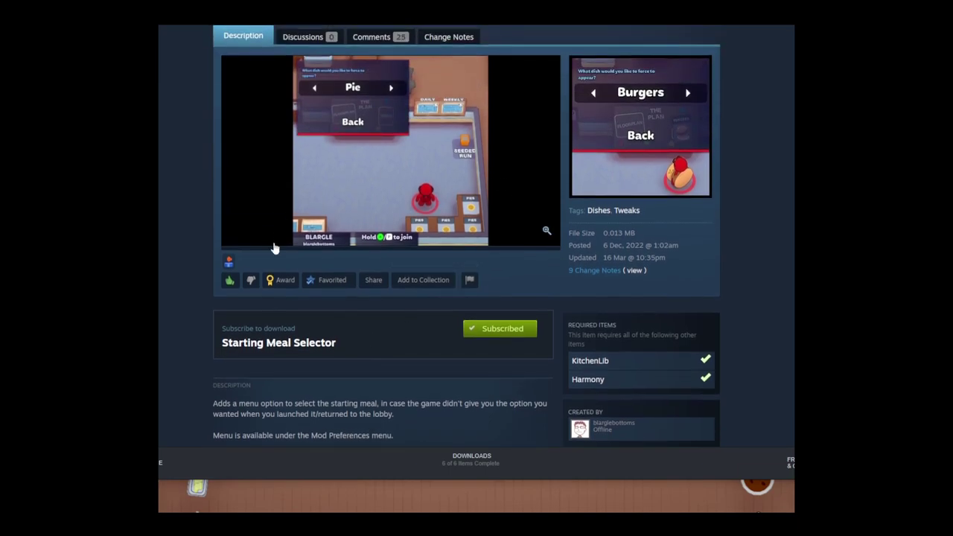
{"action": "scroll", "coordinate": [534, 287], "scroll_direction": "down", "scroll_amount": 4}
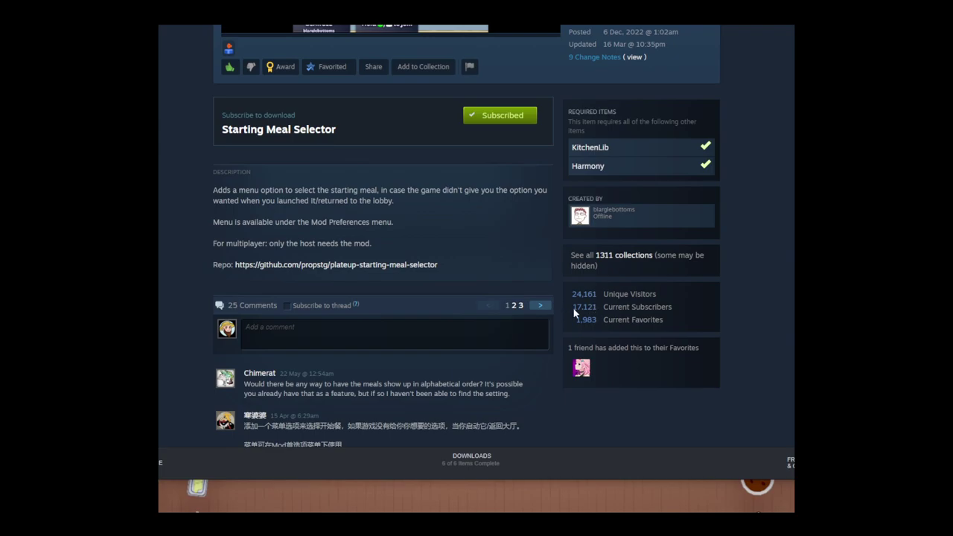
{"action": "scroll", "coordinate": [334, 279], "scroll_direction": "up", "scroll_amount": 3}
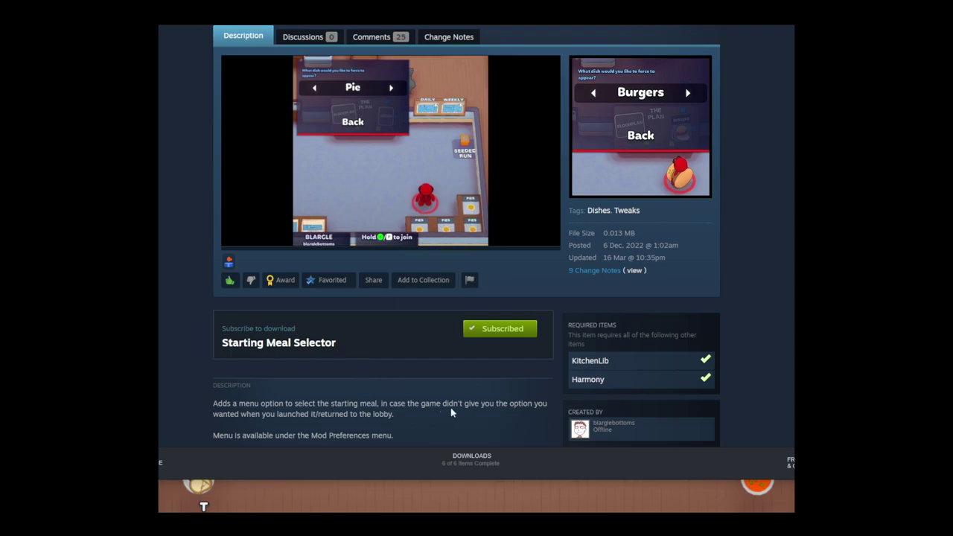
{"action": "scroll", "coordinate": [438, 395], "scroll_direction": "up", "scroll_amount": 1}
- Go back to page 2 of the subscribed items, open Harmony and read its description
{"action": "key", "text": "alt+Left"}
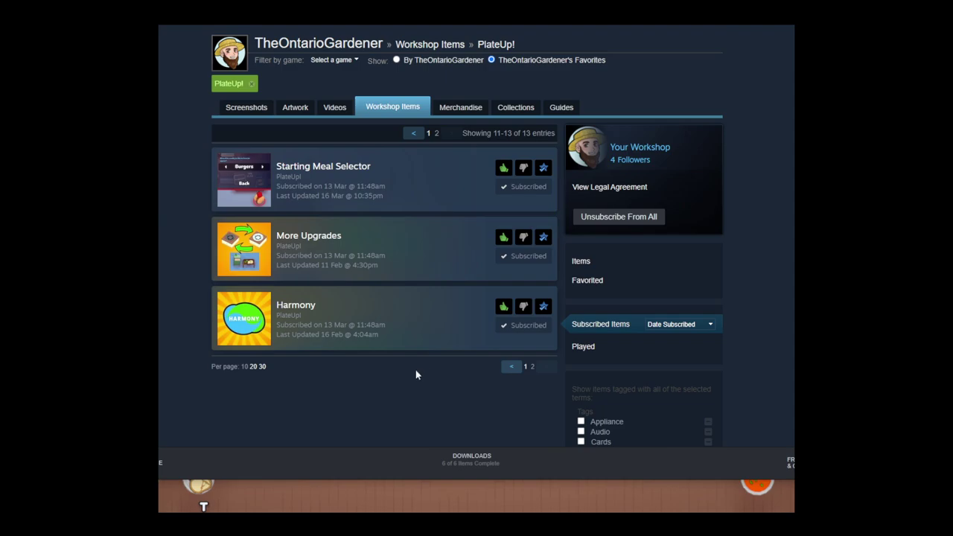
{"action": "mouse_move", "coordinate": [453, 250]}
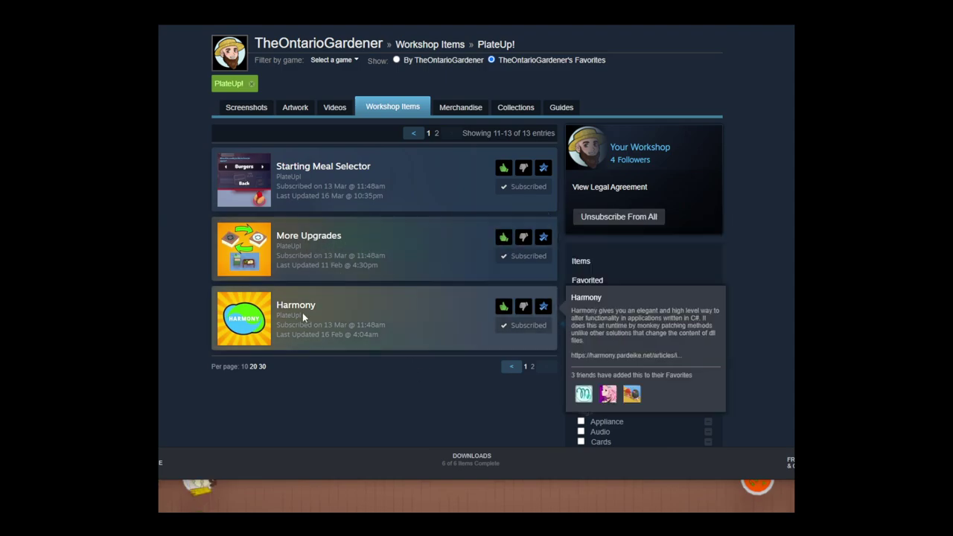
{"action": "left_click", "coordinate": [301, 313]}
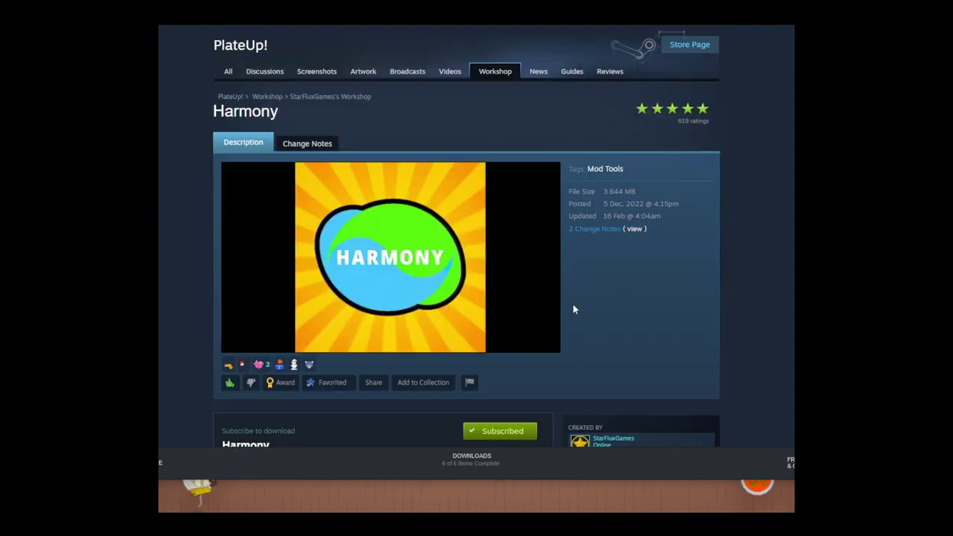
{"action": "scroll", "coordinate": [572, 304], "scroll_direction": "down", "scroll_amount": 2}
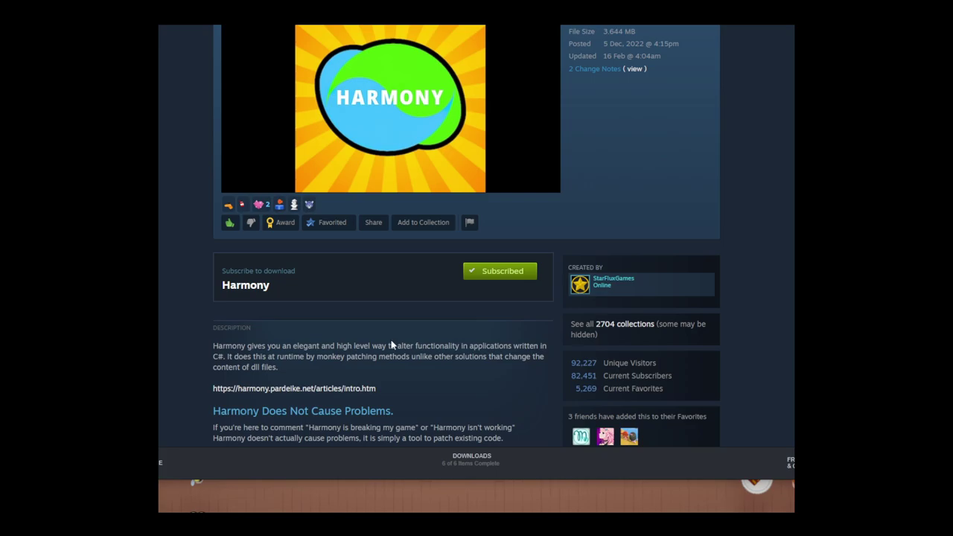
- Read the rest of Harmony's description and check its preview image, creator and current subscriber count
{"action": "scroll", "coordinate": [438, 356], "scroll_direction": "down", "scroll_amount": 2}
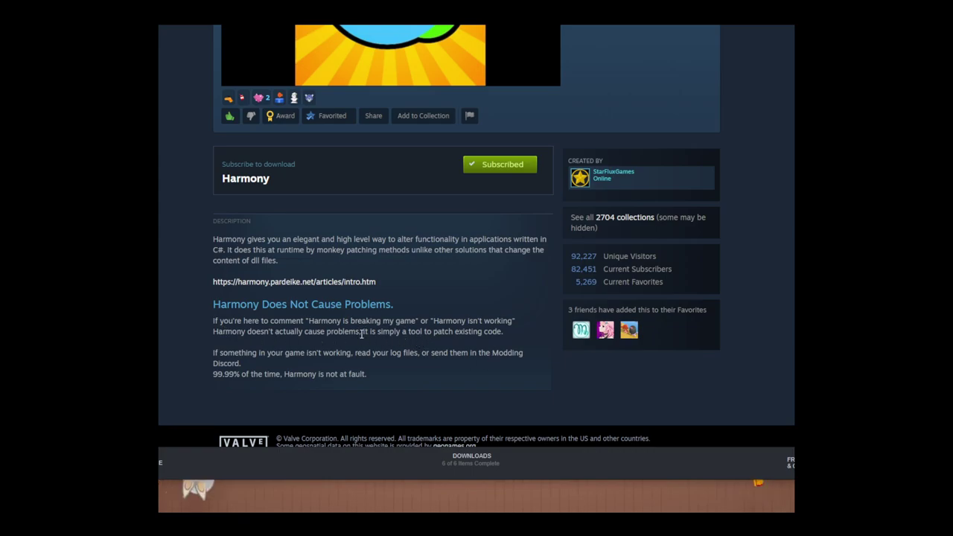
{"action": "scroll", "coordinate": [399, 327], "scroll_direction": "up", "scroll_amount": 2}
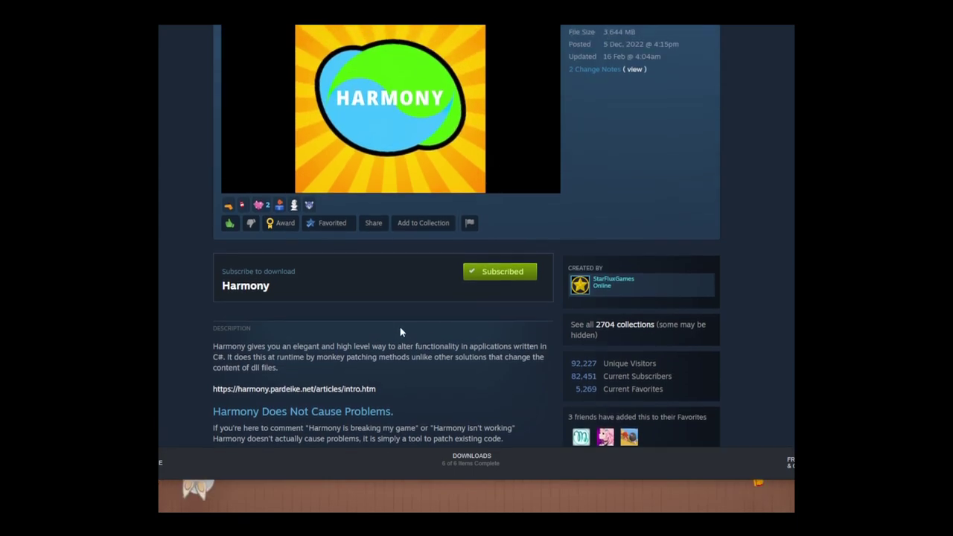
{"action": "scroll", "coordinate": [400, 327], "scroll_direction": "up", "scroll_amount": 2}
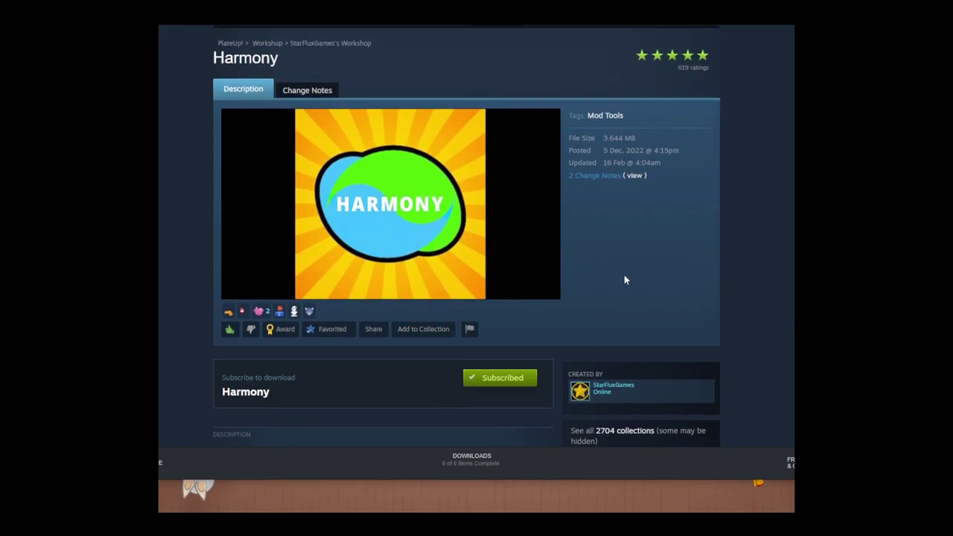
{"action": "scroll", "coordinate": [624, 267], "scroll_direction": "down", "scroll_amount": 2}
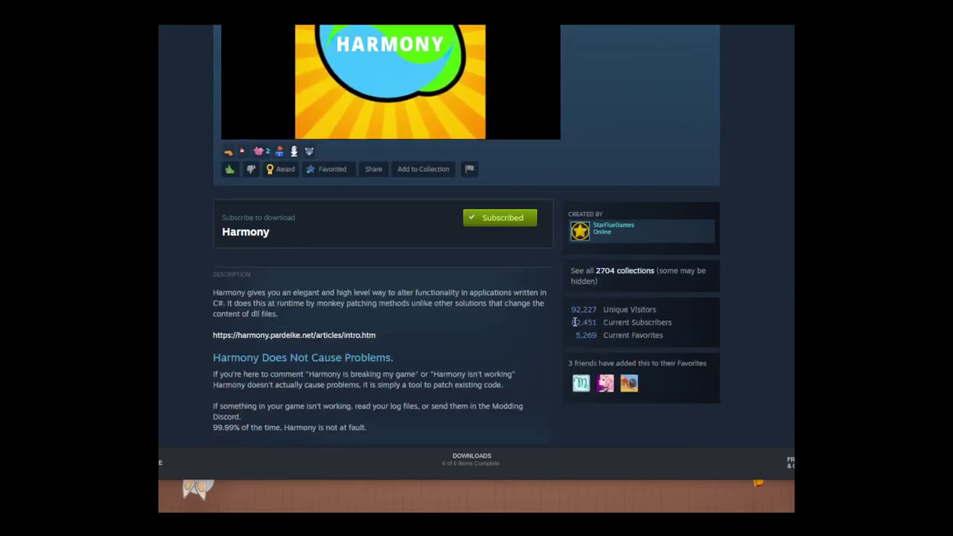
{"action": "left_click_drag", "start_coordinate": [609, 322], "coordinate": [564, 320]}
{"action": "left_click", "coordinate": [576, 321]}
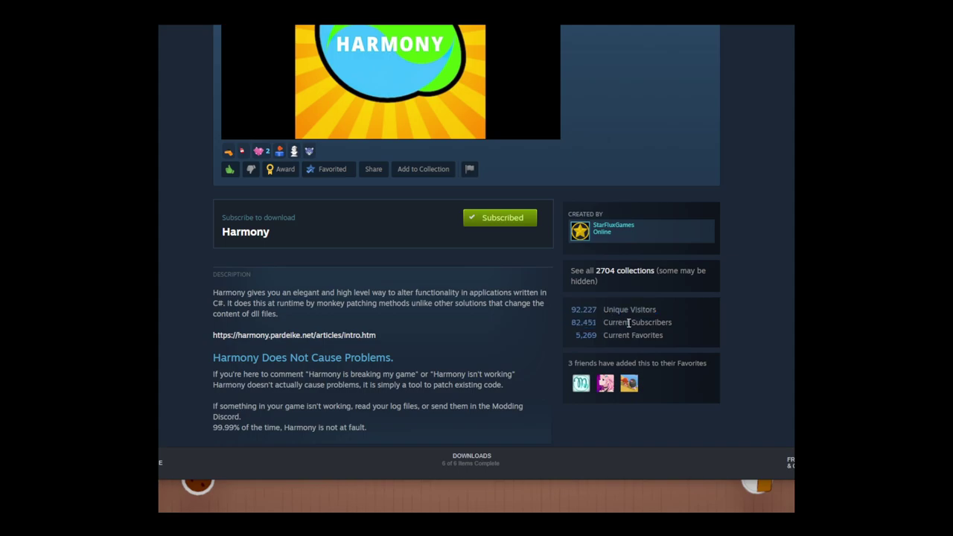
- Return to the subscribed items and open More Upgrades to check its preview images, required items and creator
{"action": "key", "text": "alt+Left"}
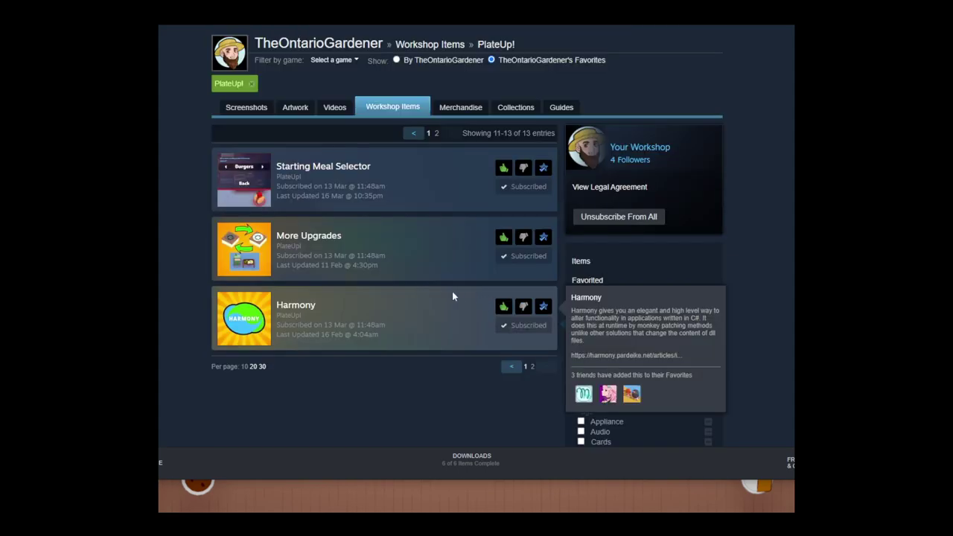
{"action": "left_click", "coordinate": [319, 242]}
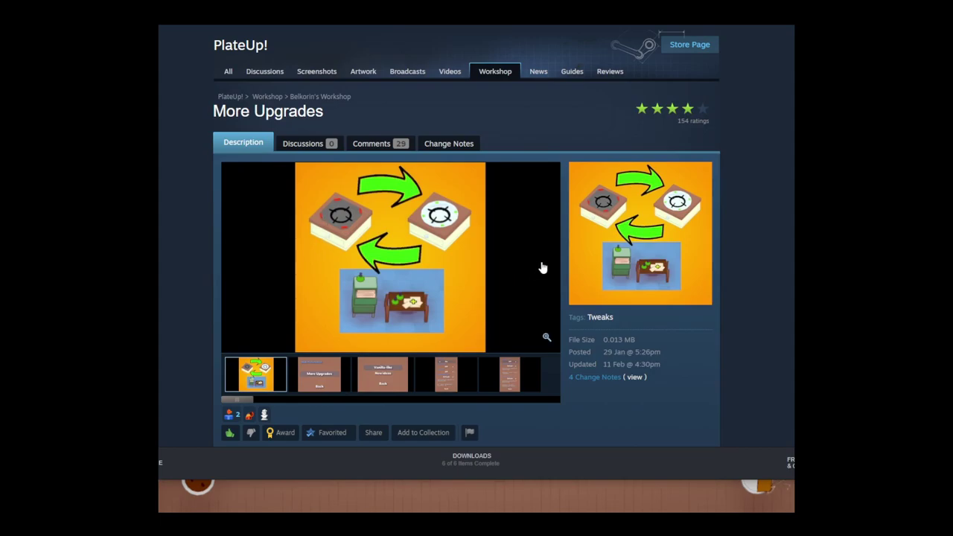
{"action": "scroll", "coordinate": [543, 266], "scroll_direction": "down", "scroll_amount": 3}
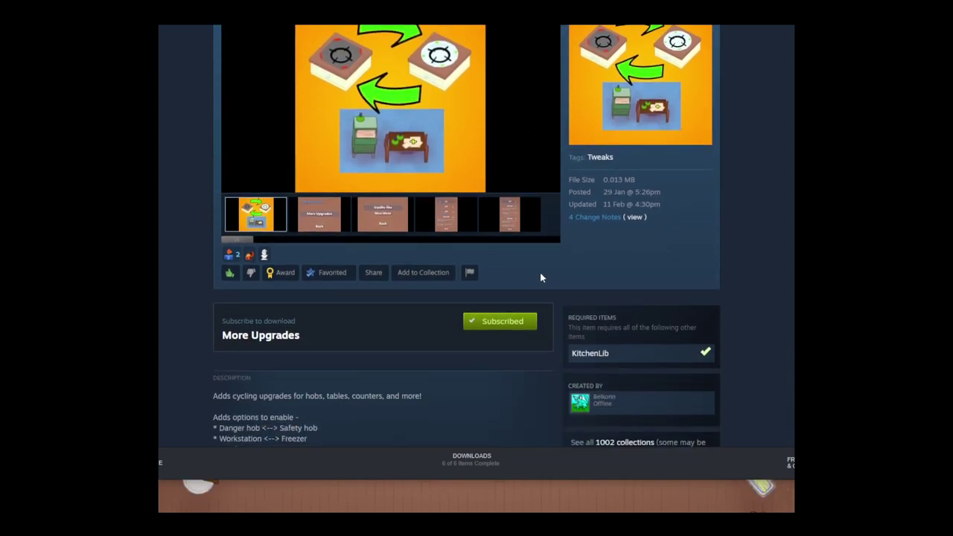
{"action": "mouse_move", "coordinate": [616, 406]}
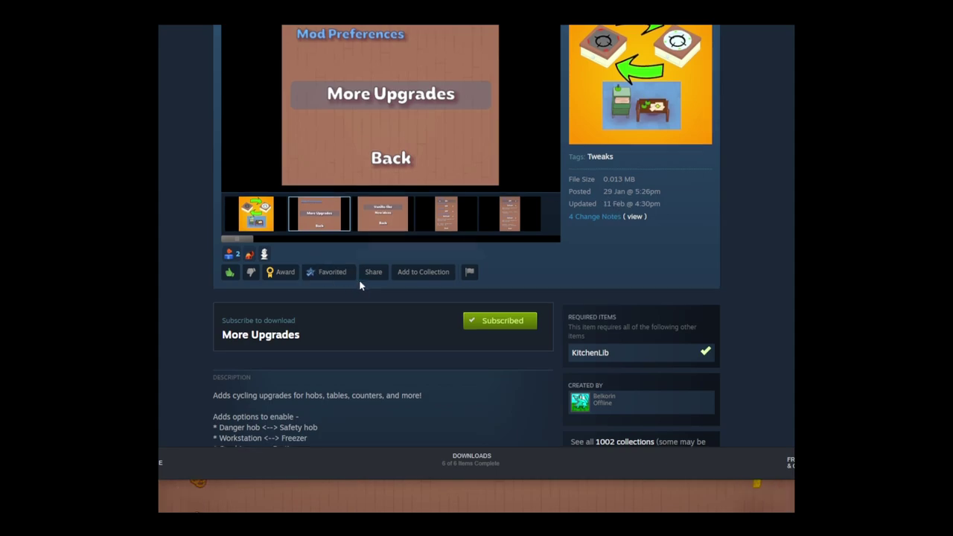
{"action": "scroll", "coordinate": [360, 283], "scroll_direction": "down", "scroll_amount": 3}
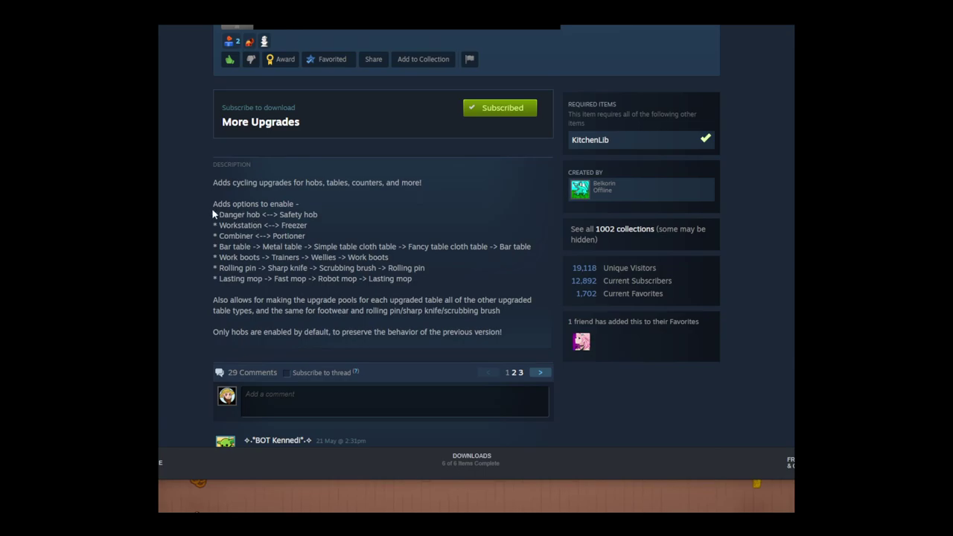
- Highlight the upgrade options from Danger hob to Lasting mop in More Upgrades' description, read them and check the subscriber statistics
{"action": "left_click_drag", "start_coordinate": [213, 213], "coordinate": [441, 278]}
{"action": "left_click", "coordinate": [442, 279]}
{"action": "left_click_drag", "start_coordinate": [214, 214], "coordinate": [462, 292]}
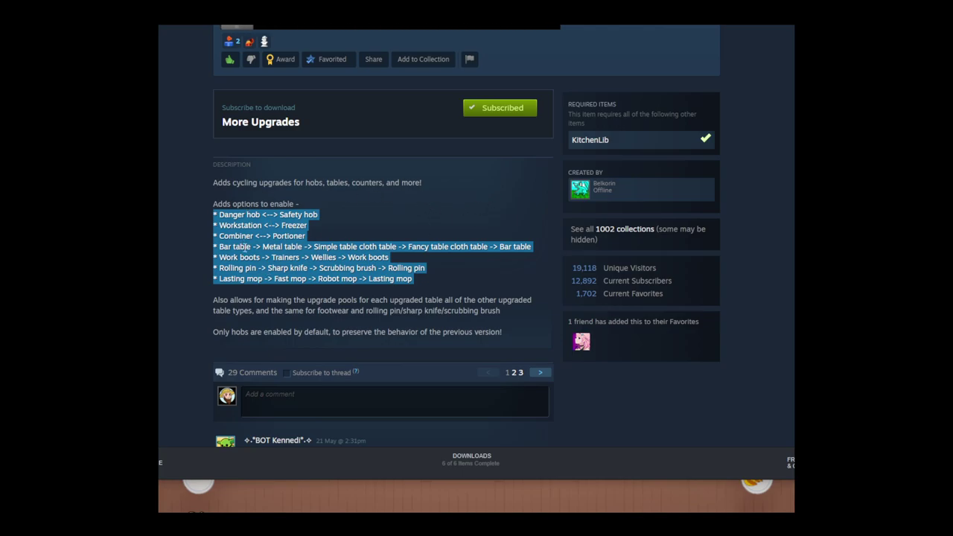
{"action": "left_click", "coordinate": [374, 207]}
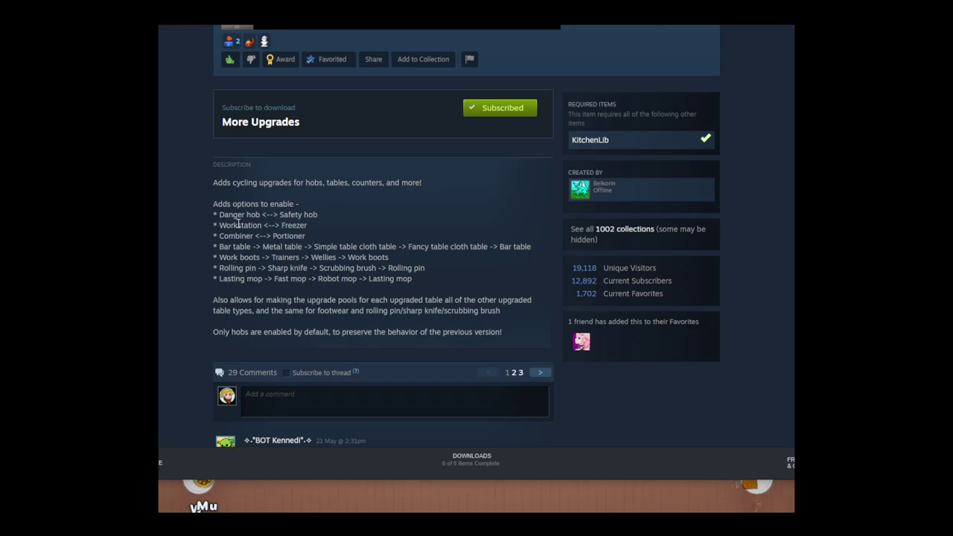
{"action": "scroll", "coordinate": [416, 282], "scroll_direction": "up", "scroll_amount": 3}
{"action": "scroll", "coordinate": [417, 288], "scroll_direction": "down", "scroll_amount": 2}
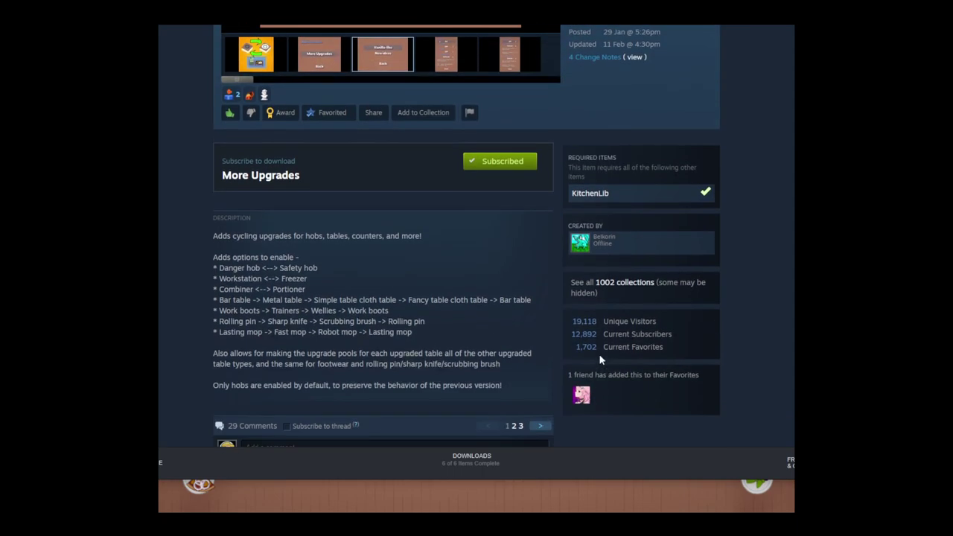
{"action": "scroll", "coordinate": [398, 325], "scroll_direction": "up", "scroll_amount": 10}
- Go back through the subscribed items and the PlateUp! Workshop home to the Dishes-tagged listing and look over its mods
{"action": "key", "text": "alt+Left"}
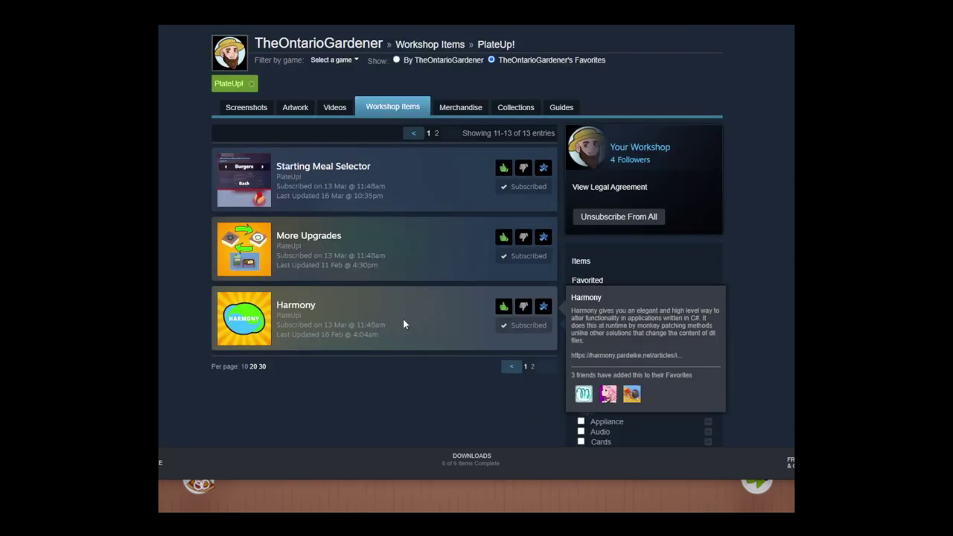
{"action": "key", "text": "alt+Left"}
{"action": "scroll", "coordinate": [417, 327], "scroll_direction": "up", "scroll_amount": 8}
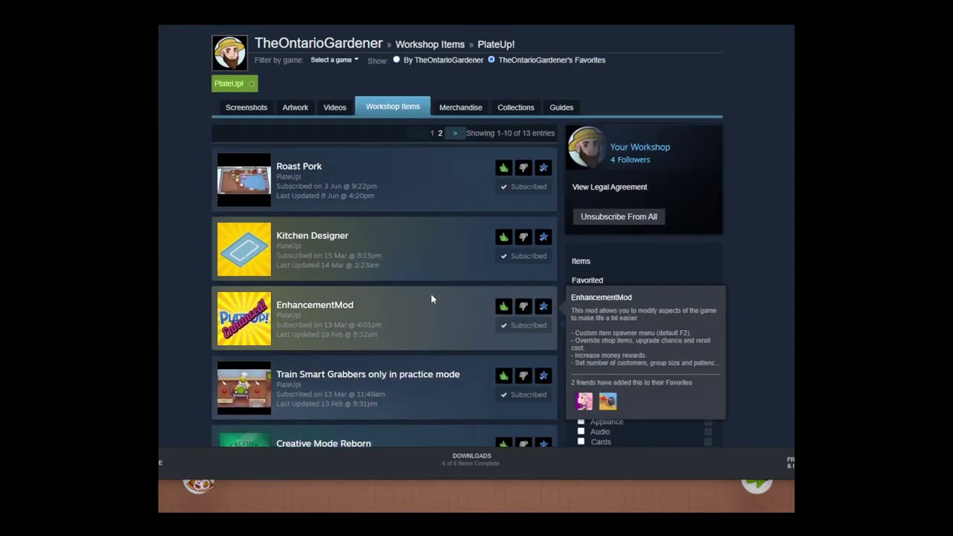
{"action": "key", "text": "alt+Left"}
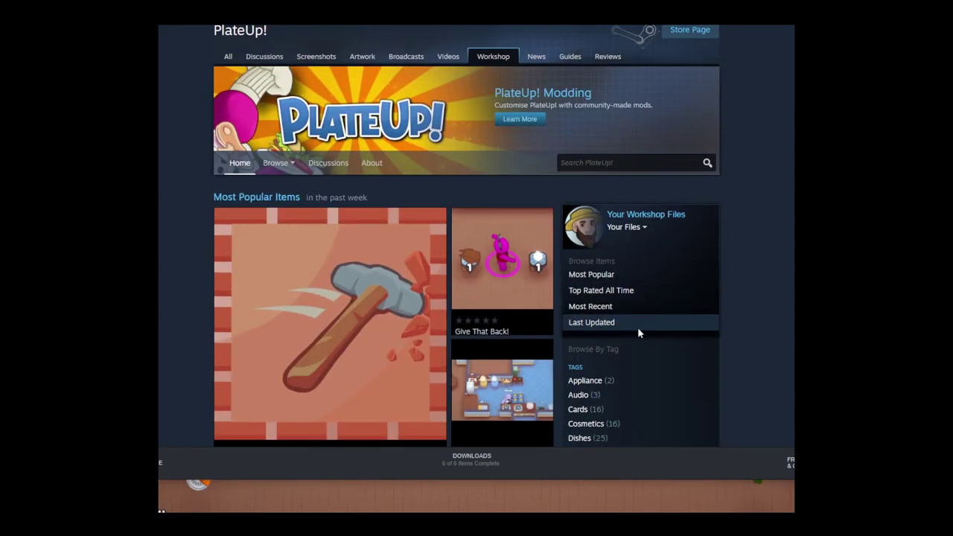
{"action": "scroll", "coordinate": [648, 339], "scroll_direction": "down", "scroll_amount": 2}
{"action": "key", "text": "alt+Left"}
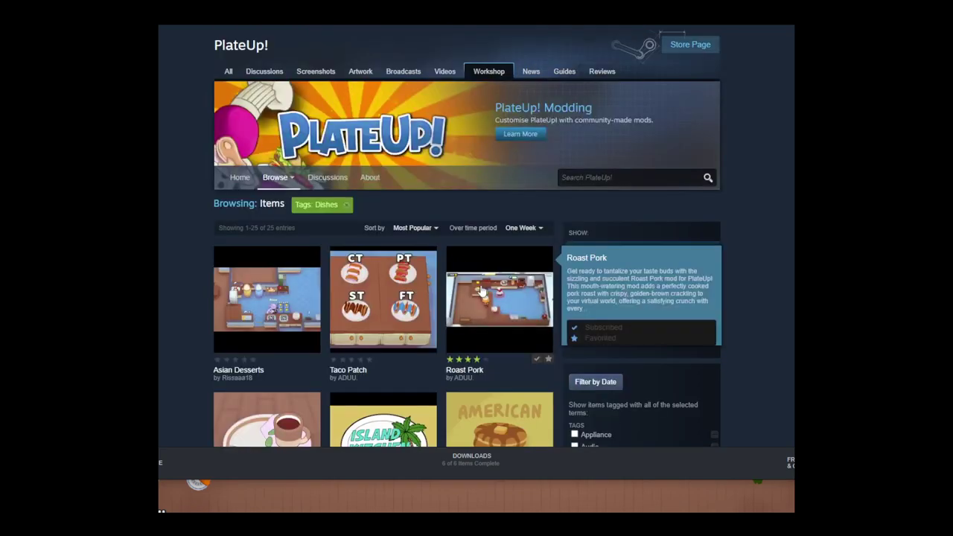
{"action": "scroll", "coordinate": [481, 291], "scroll_direction": "down", "scroll_amount": 4}
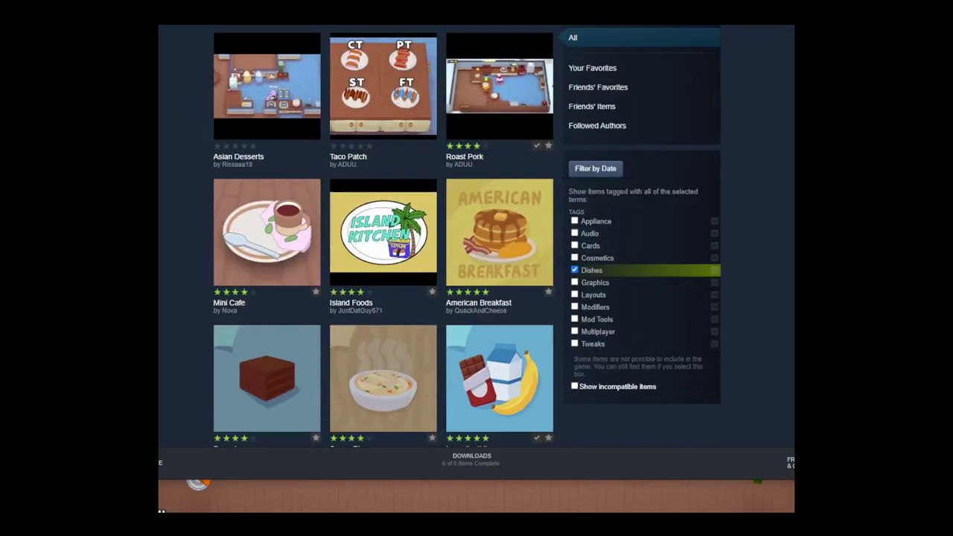
{"action": "scroll", "coordinate": [791, 209], "scroll_direction": "up", "scroll_amount": 1}
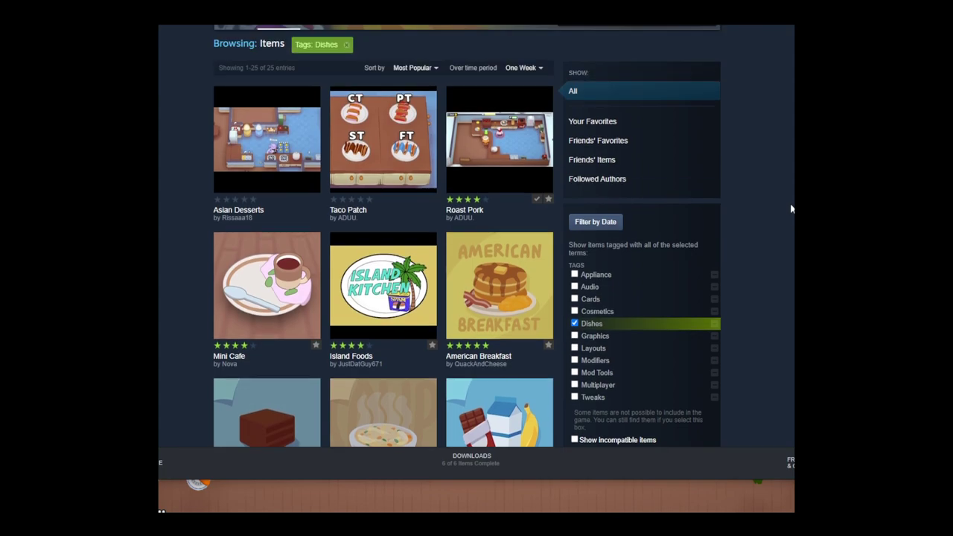
- Open the American Breakfast mod and check its preview images, required items and creator
{"action": "left_click", "coordinate": [504, 281]}
{"action": "scroll", "coordinate": [521, 275], "scroll_direction": "down", "scroll_amount": 3}
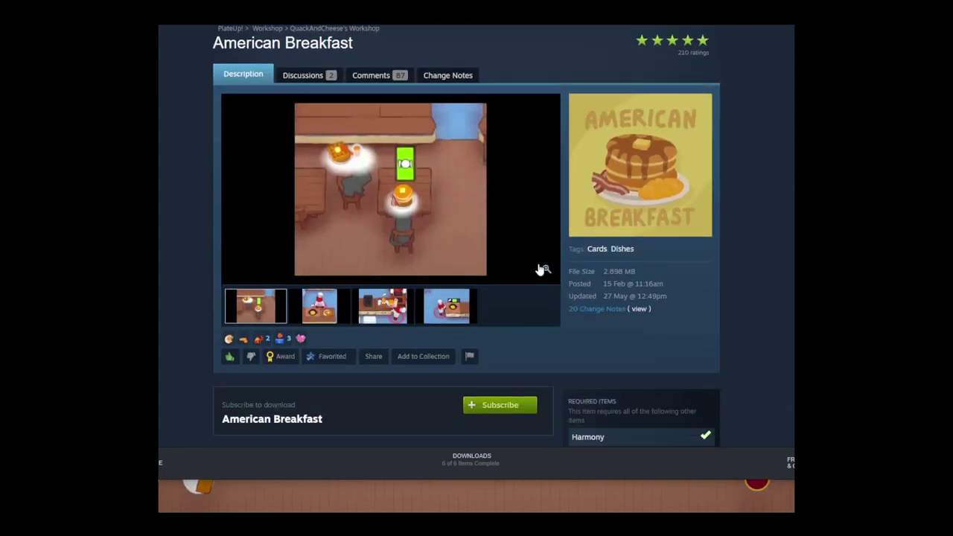
{"action": "scroll", "coordinate": [542, 266], "scroll_direction": "down", "scroll_amount": 2}
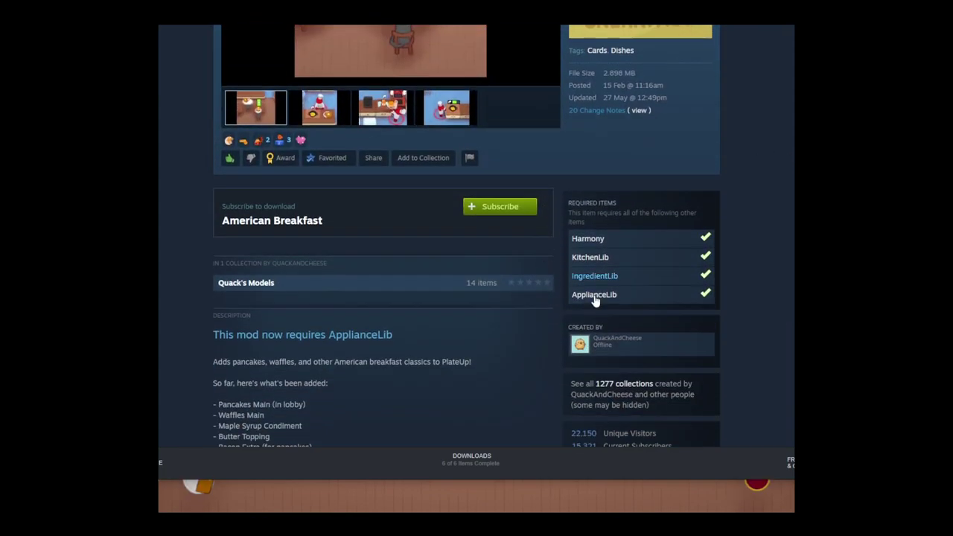
{"action": "mouse_move", "coordinate": [609, 355]}
{"action": "scroll", "coordinate": [417, 266], "scroll_direction": "up", "scroll_amount": 5}
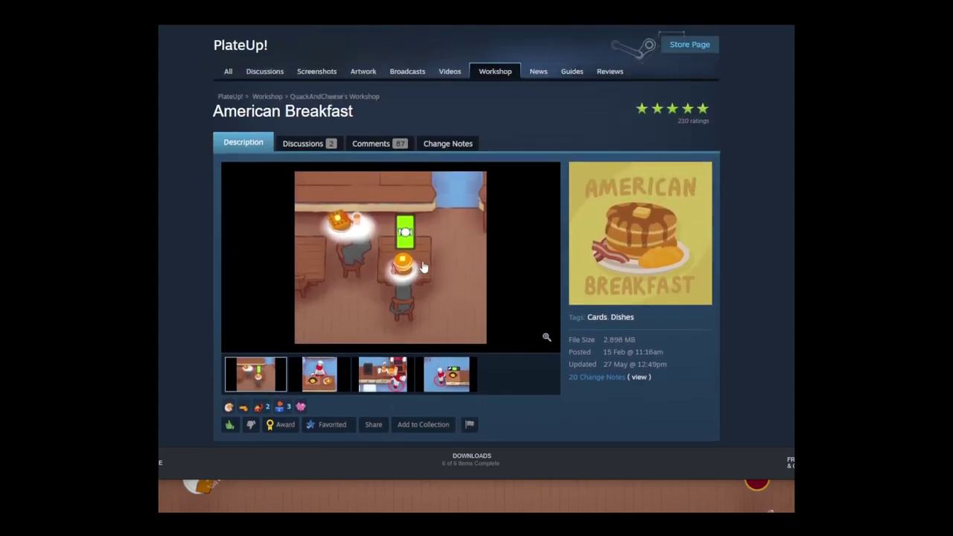
- Read American Breakfast's description, covering the added dishes, toppings, sides and known issues
{"action": "scroll", "coordinate": [436, 266], "scroll_direction": "down", "scroll_amount": 1}
{"action": "scroll", "coordinate": [438, 265], "scroll_direction": "down", "scroll_amount": 4}
{"action": "scroll", "coordinate": [411, 182], "scroll_direction": "up", "scroll_amount": 2}
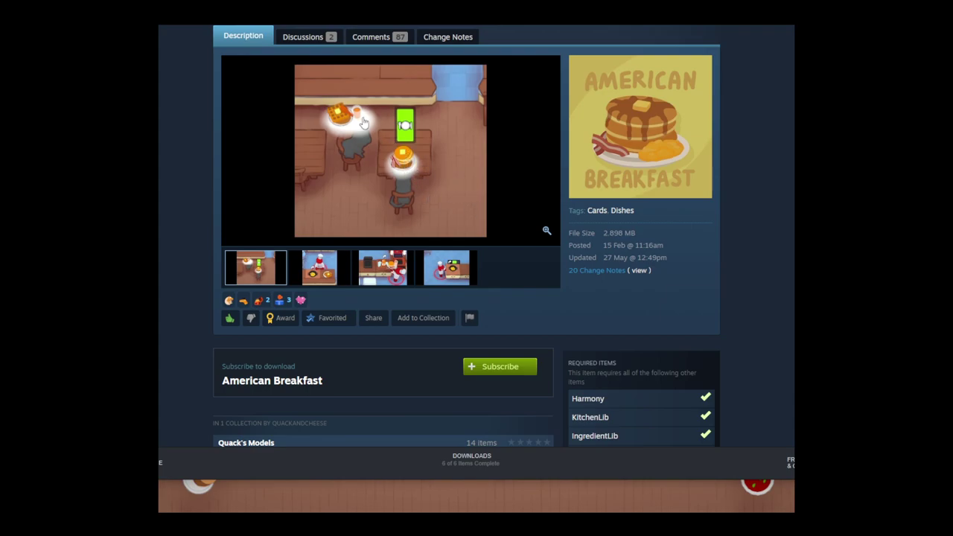
{"action": "scroll", "coordinate": [337, 258], "scroll_direction": "down", "scroll_amount": 3}
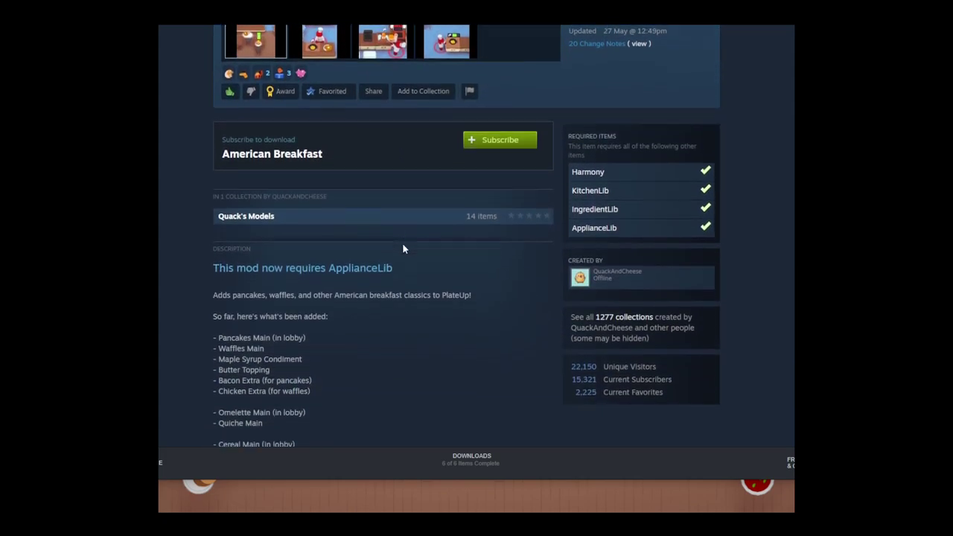
{"action": "scroll", "coordinate": [403, 248], "scroll_direction": "down", "scroll_amount": 3}
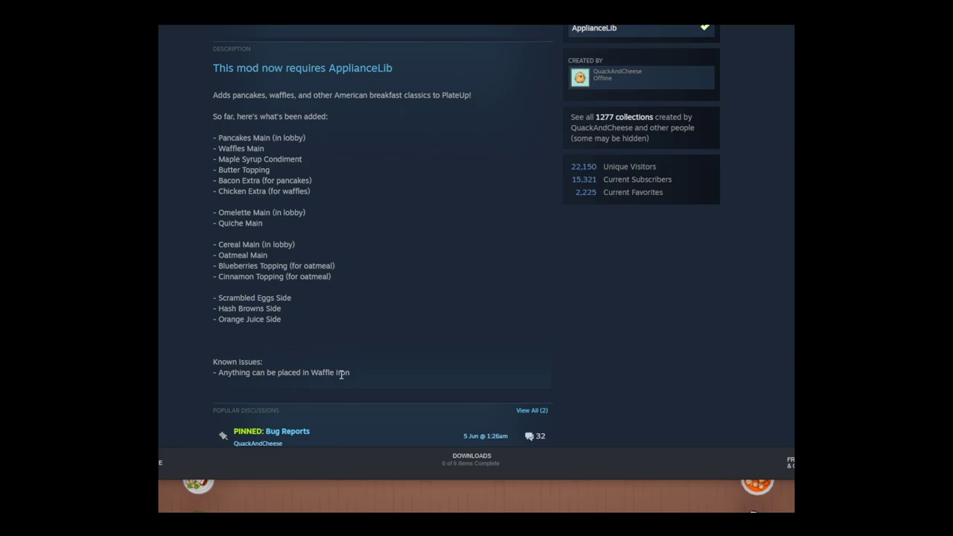
{"action": "scroll", "coordinate": [482, 332], "scroll_direction": "up", "scroll_amount": 3}
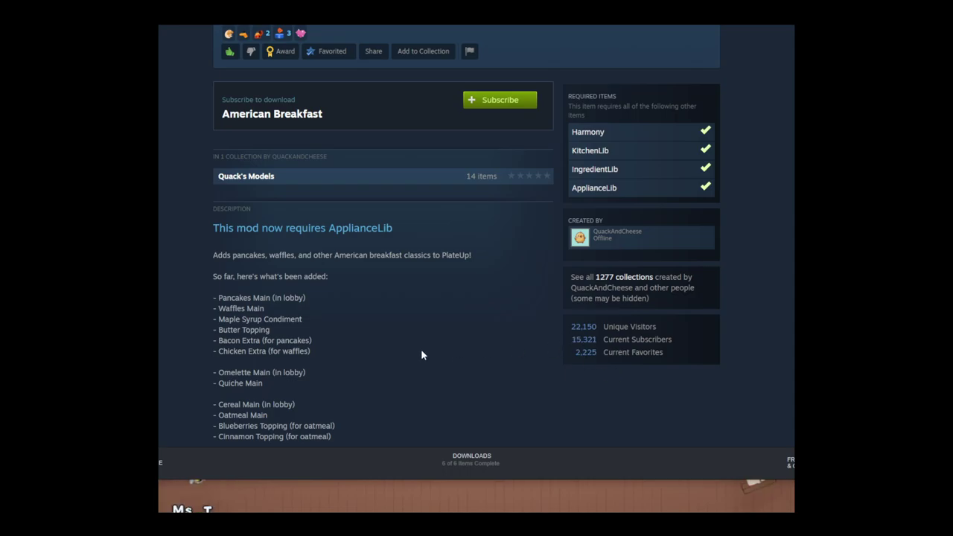
{"action": "scroll", "coordinate": [421, 355], "scroll_direction": "up", "scroll_amount": 5}
- Return to the Dishes listing, open Mini Cafe and read its description of added drinks and pastries
{"action": "key", "text": "alt+Left"}
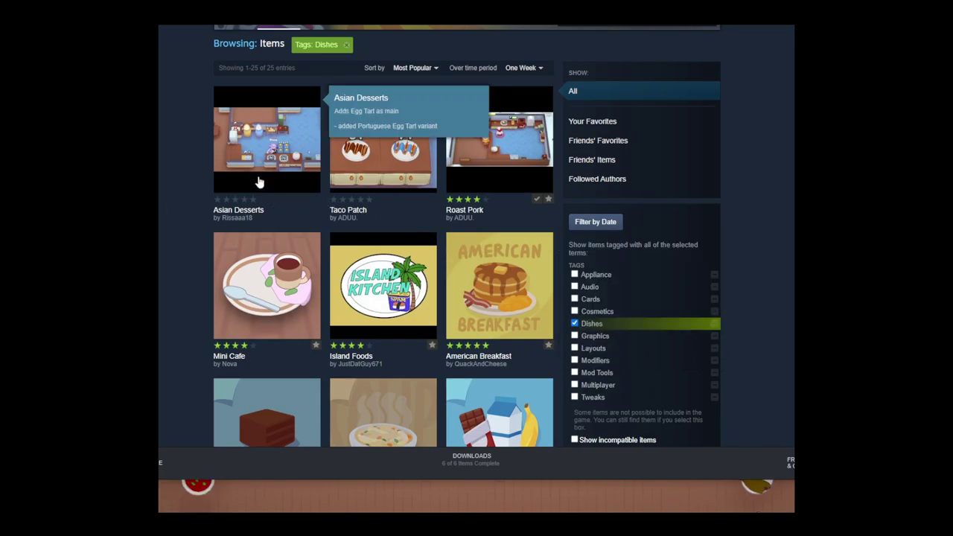
{"action": "scroll", "coordinate": [168, 161], "scroll_direction": "down", "scroll_amount": 2}
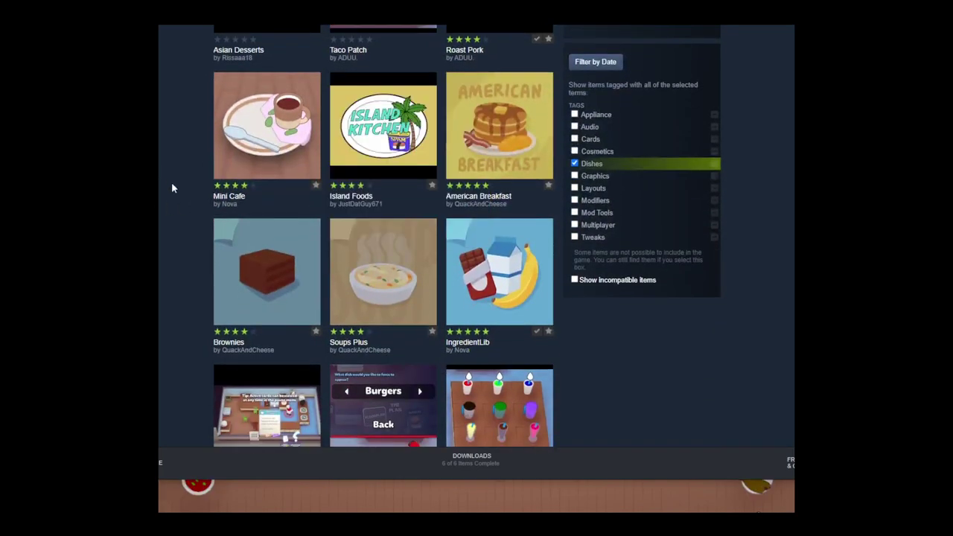
{"action": "mouse_move", "coordinate": [265, 128]}
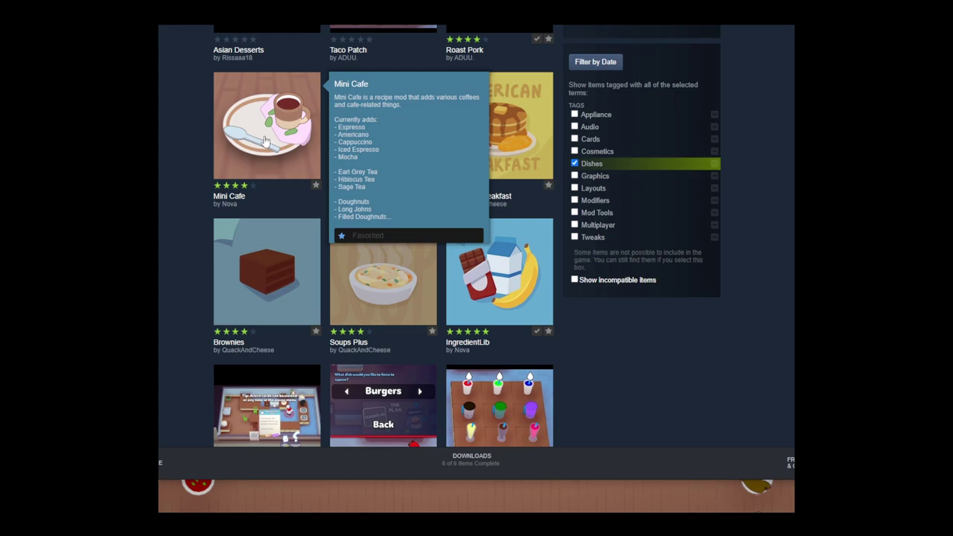
{"action": "left_click", "coordinate": [264, 140]}
{"action": "scroll", "coordinate": [321, 224], "scroll_direction": "down", "scroll_amount": 6}
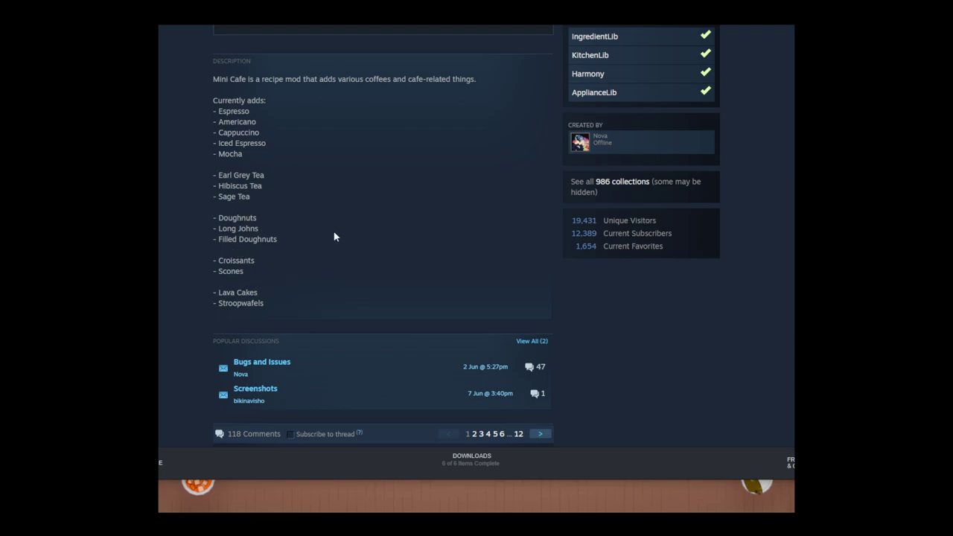
- Go back to the Dishes listing, open Soups Plus and review its description, preview images, required items and creator
{"action": "key", "text": "alt+Left"}
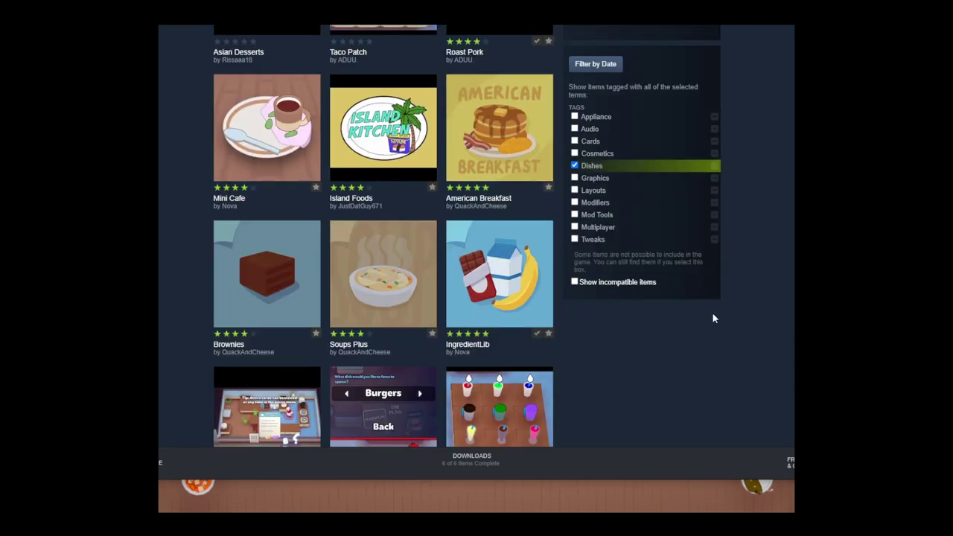
{"action": "left_click", "coordinate": [368, 301]}
{"action": "scroll", "coordinate": [501, 306], "scroll_direction": "down", "scroll_amount": 3}
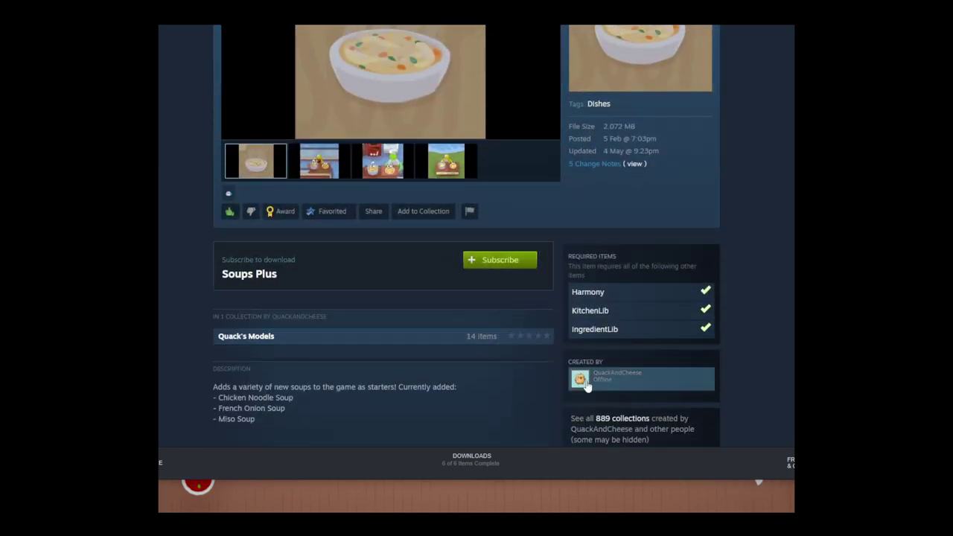
{"action": "scroll", "coordinate": [392, 351], "scroll_direction": "down", "scroll_amount": 1}
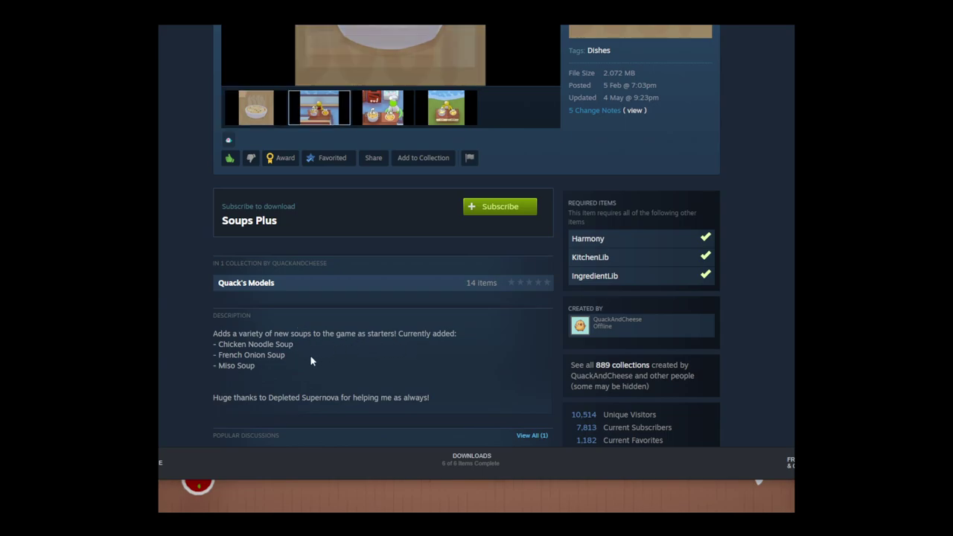
{"action": "scroll", "coordinate": [365, 366], "scroll_direction": "up", "scroll_amount": 4}
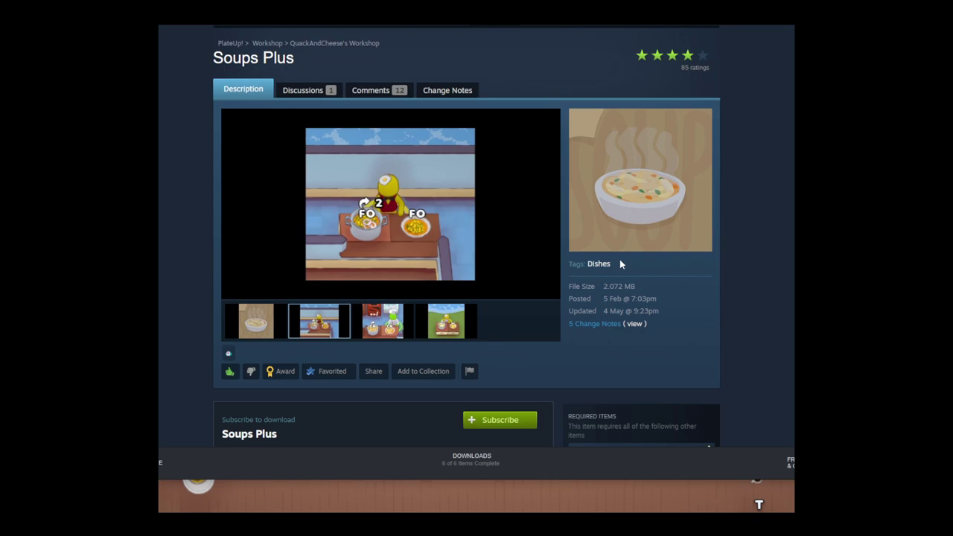
{"action": "scroll", "coordinate": [581, 264], "scroll_direction": "down", "scroll_amount": 1}
{"action": "scroll", "coordinate": [581, 265], "scroll_direction": "down", "scroll_amount": 2}
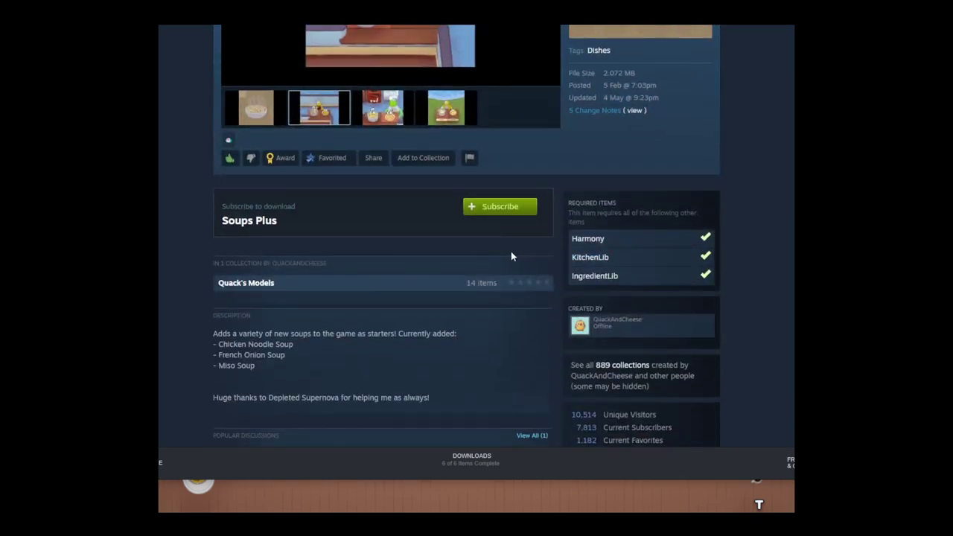
- Finish reading the Soups Plus description, view its remaining preview images and return to the Dishes listing
{"action": "scroll", "coordinate": [453, 242], "scroll_direction": "down", "scroll_amount": 1}
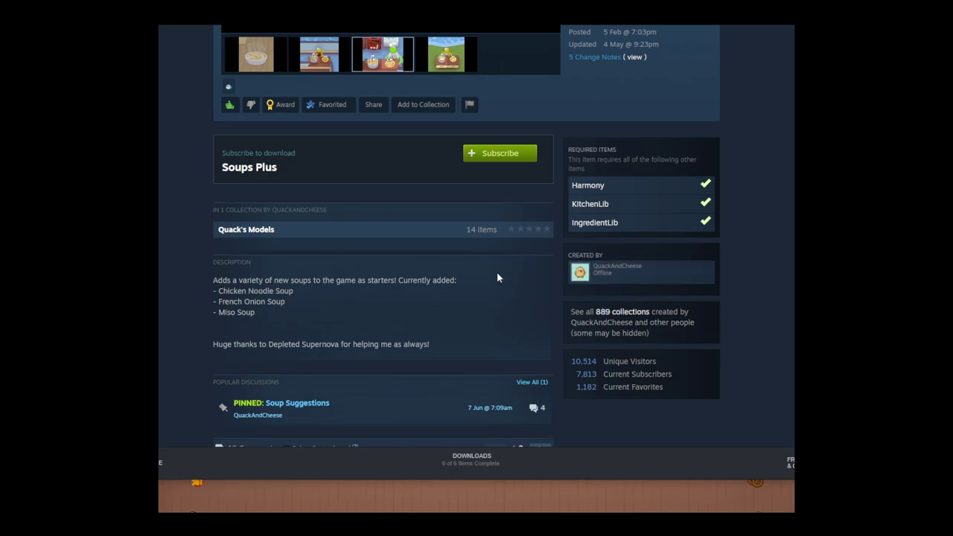
{"action": "scroll", "coordinate": [370, 273], "scroll_direction": "up", "scroll_amount": 5}
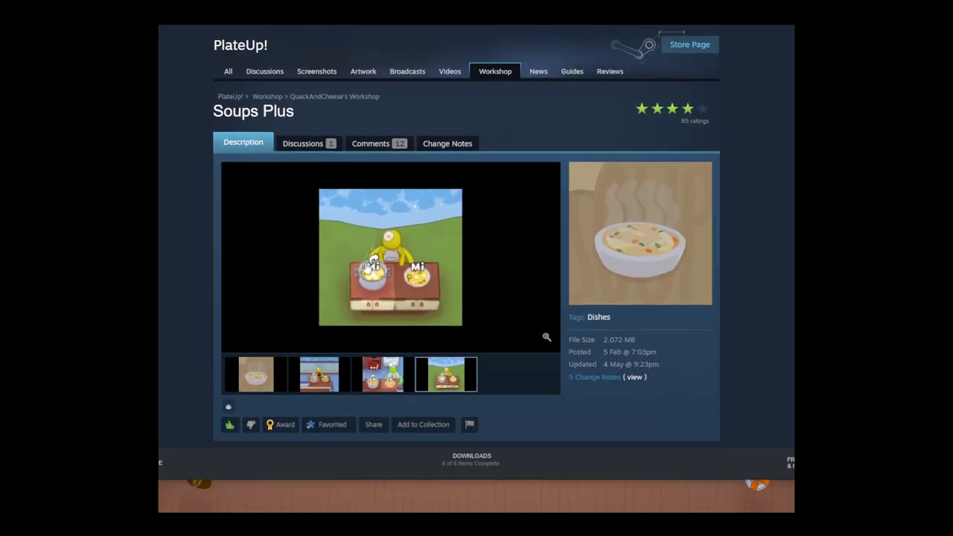
{"action": "key", "text": "alt+Left"}
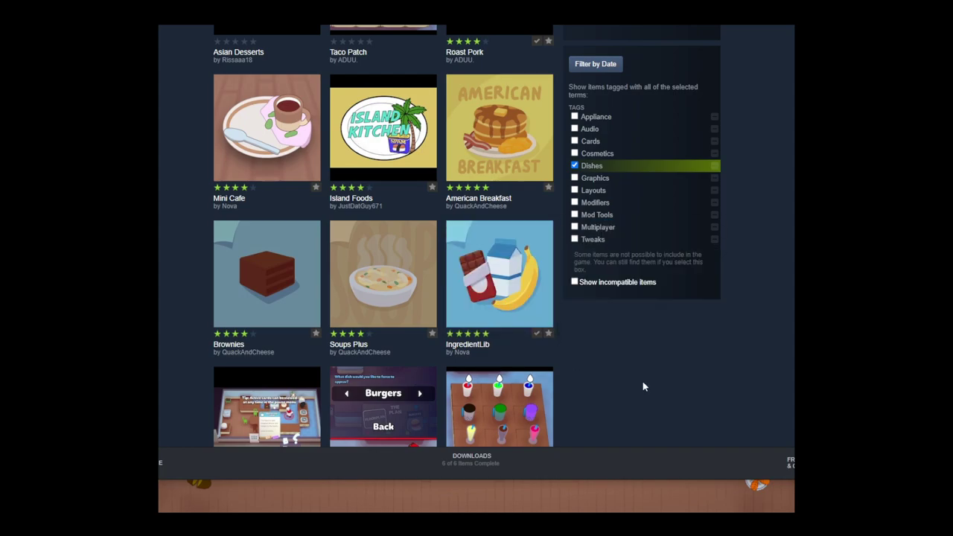
- Browse further down the Dishes listing, checking the summaries of Burrito Bandido, DrinkUp! - Drinks Mod, Cake for Dinner?! and Melt Ice Cream
{"action": "scroll", "coordinate": [603, 387], "scroll_direction": "down", "scroll_amount": 3}
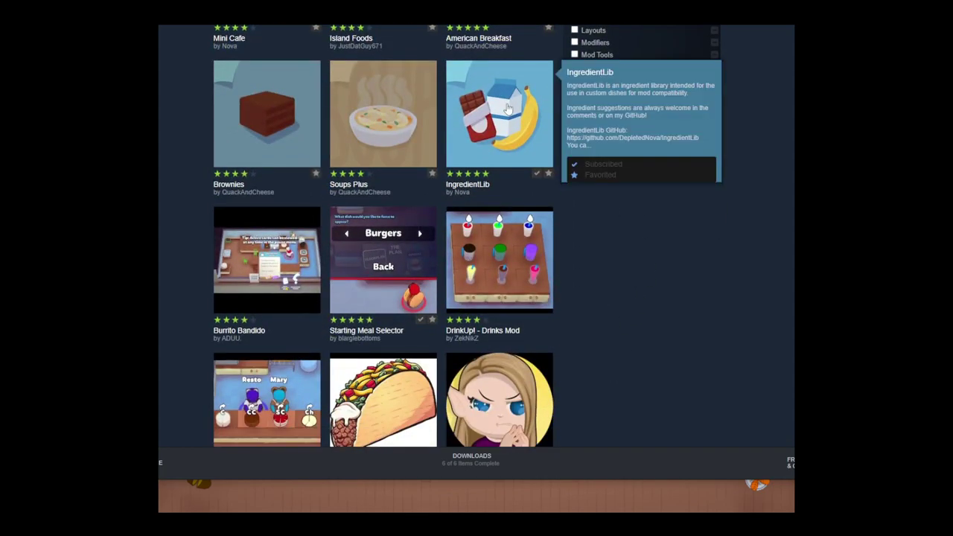
{"action": "scroll", "coordinate": [179, 246], "scroll_direction": "down", "scroll_amount": 3}
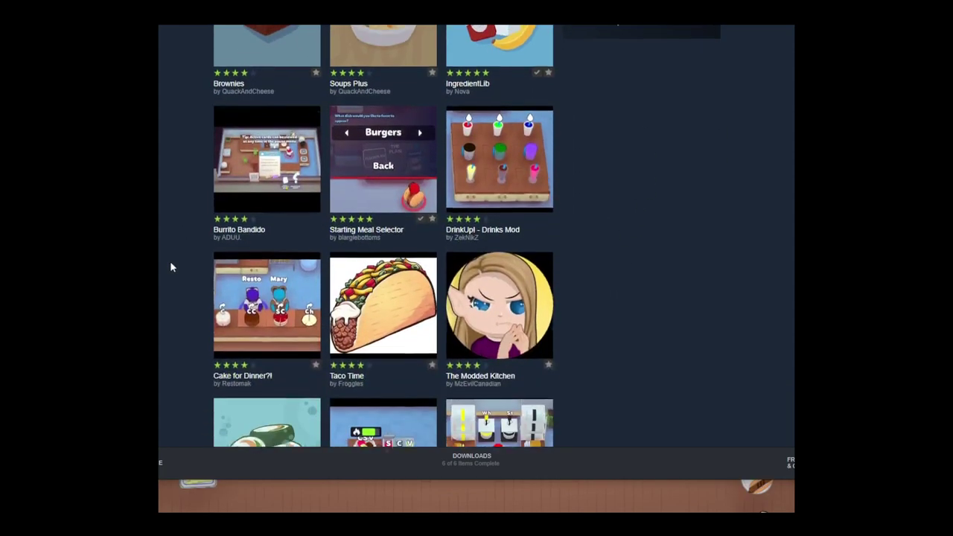
{"action": "mouse_move", "coordinate": [233, 180]}
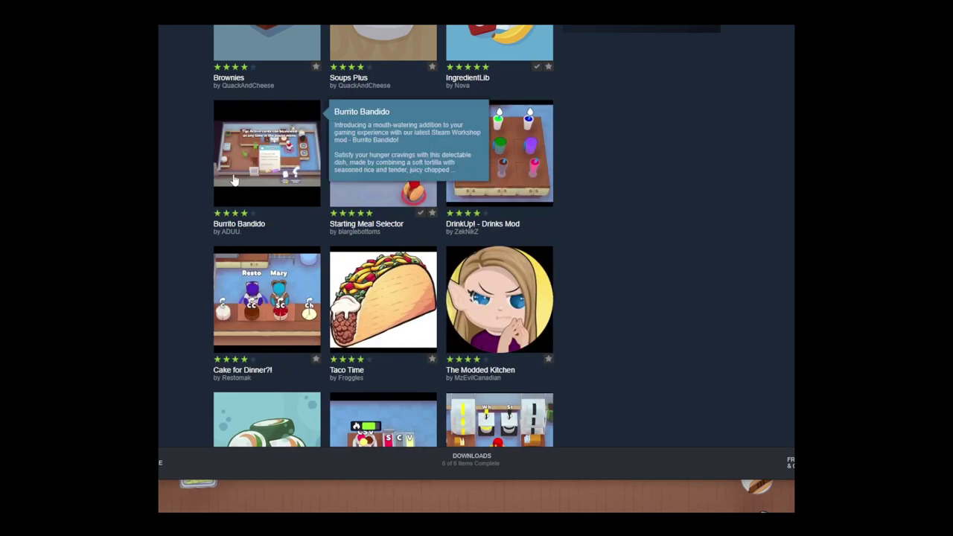
{"action": "mouse_move", "coordinate": [537, 163]}
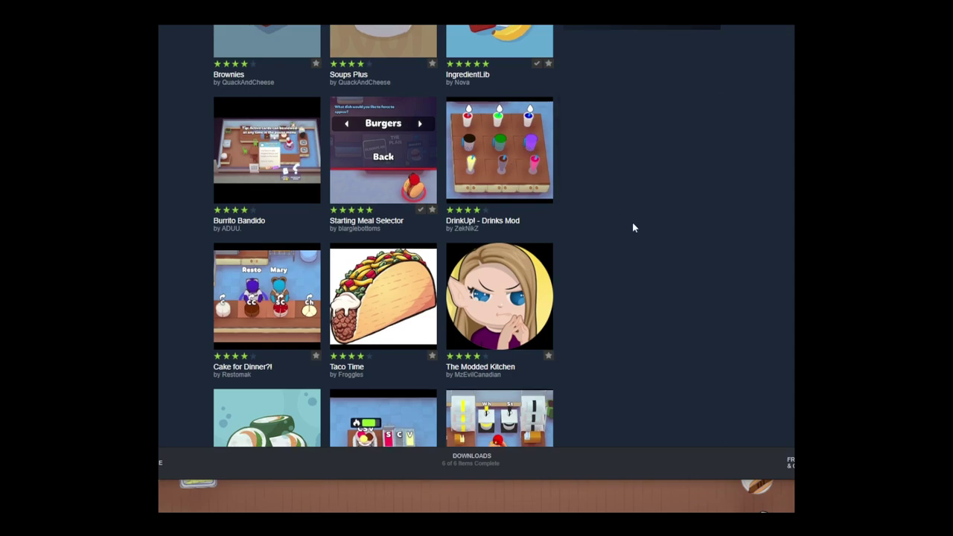
{"action": "scroll", "coordinate": [633, 218], "scroll_direction": "down", "scroll_amount": 3}
{"action": "mouse_move", "coordinate": [270, 168]}
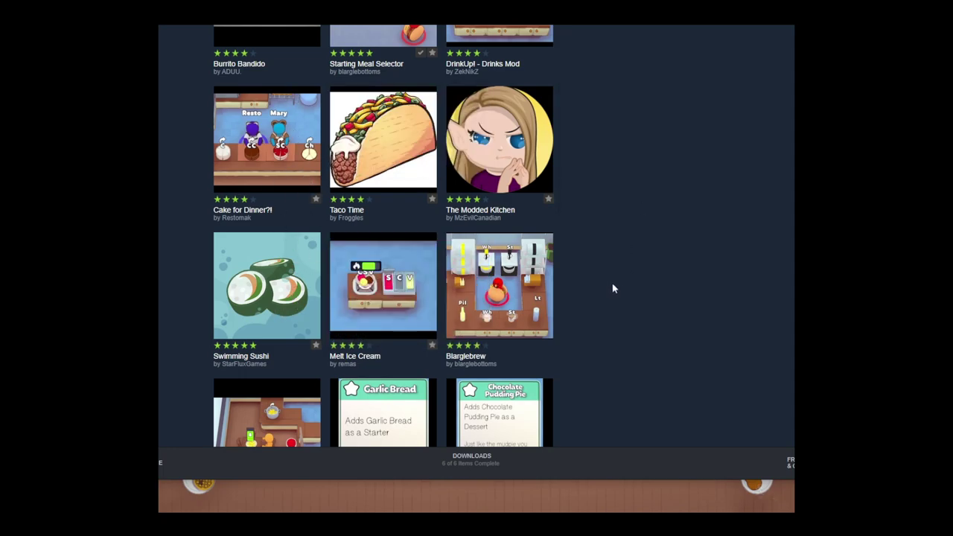
{"action": "mouse_move", "coordinate": [394, 306]}
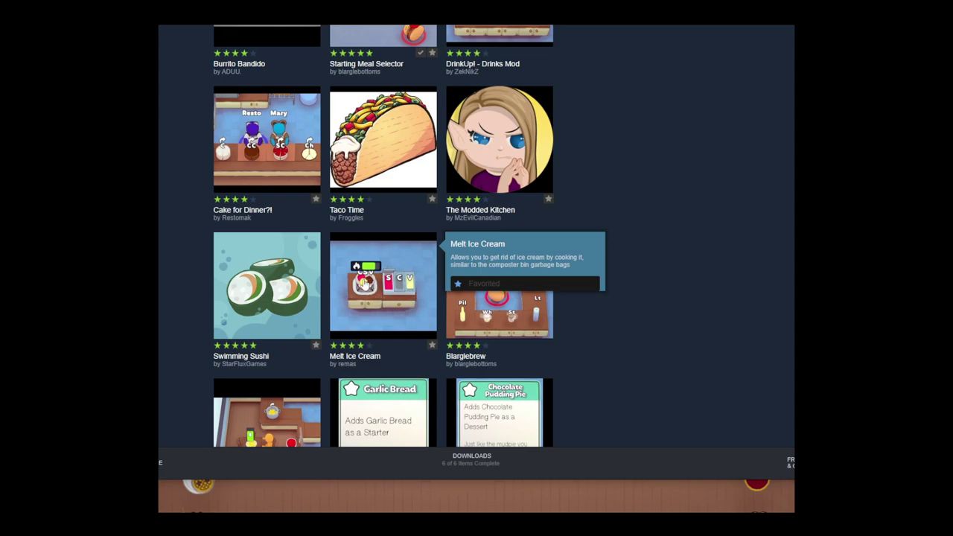
- Look over the remaining Dishes mods to the end of the listing, checking the Chocolate Pudding Pie and Blarglebrew summaries
{"action": "scroll", "coordinate": [675, 302], "scroll_direction": "down", "scroll_amount": 3}
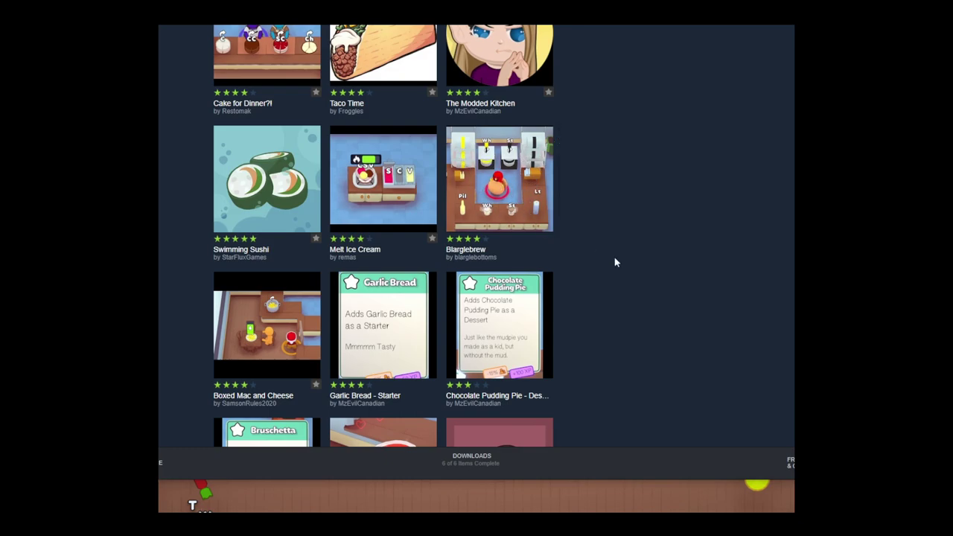
{"action": "scroll", "coordinate": [645, 303], "scroll_direction": "down", "scroll_amount": 2}
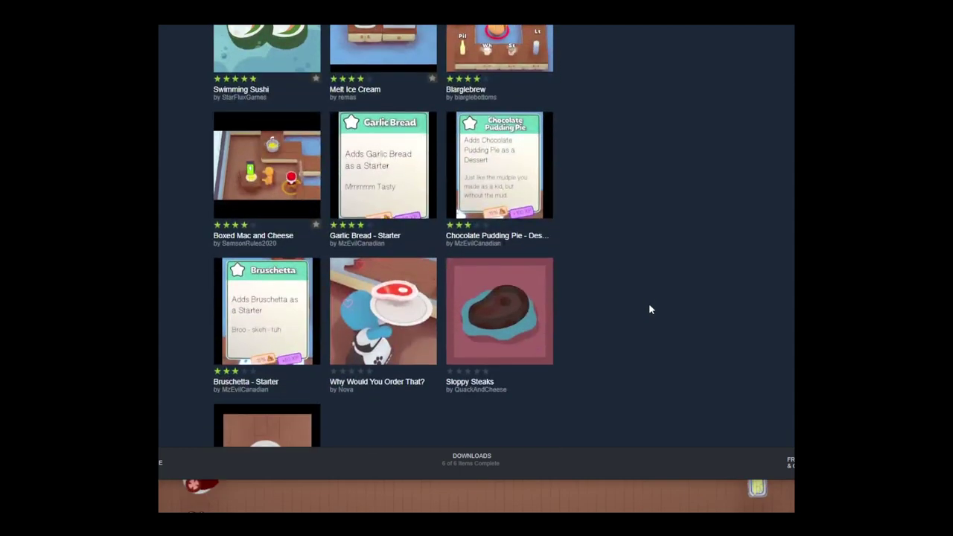
{"action": "mouse_move", "coordinate": [502, 149]}
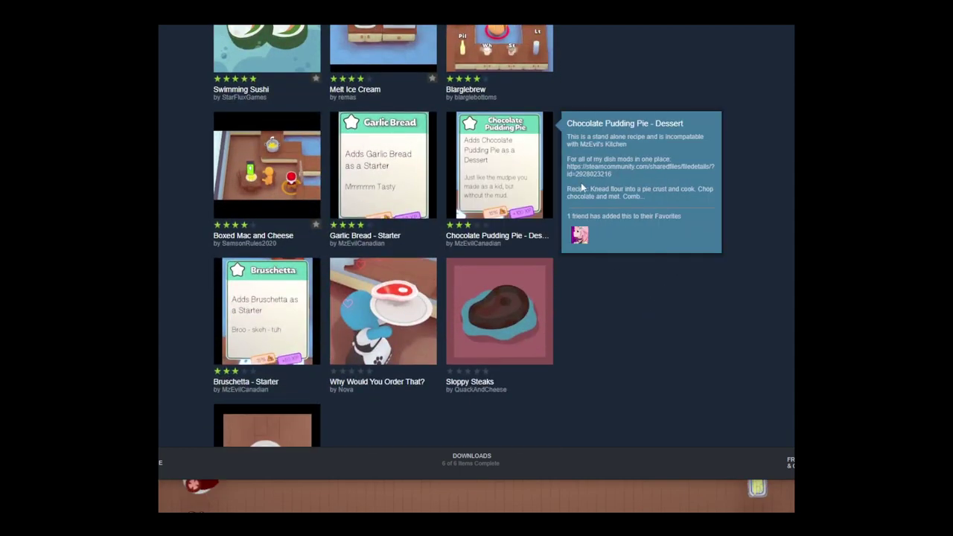
{"action": "mouse_move", "coordinate": [452, 162]}
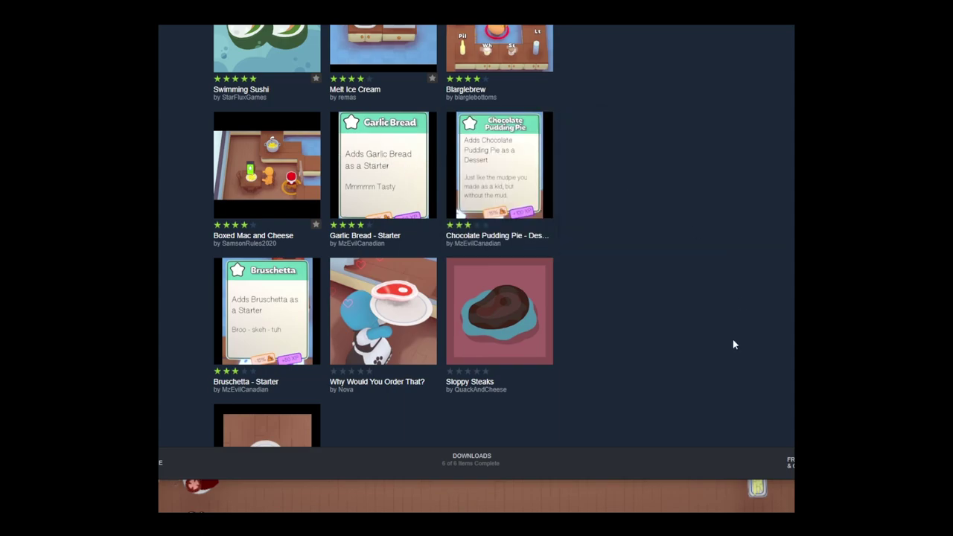
{"action": "scroll", "coordinate": [419, 407], "scroll_direction": "down", "scroll_amount": 1}
{"action": "scroll", "coordinate": [419, 407], "scroll_direction": "up", "scroll_amount": 5}
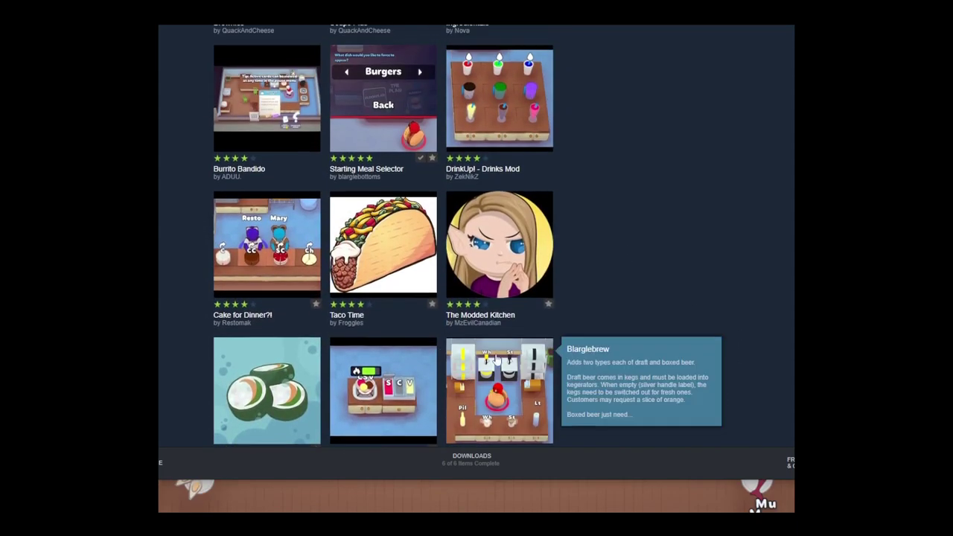
- Open The Modded Kitchen and read its required items and its lists of added starters, mains, sides and extras
{"action": "mouse_move", "coordinate": [511, 277]}
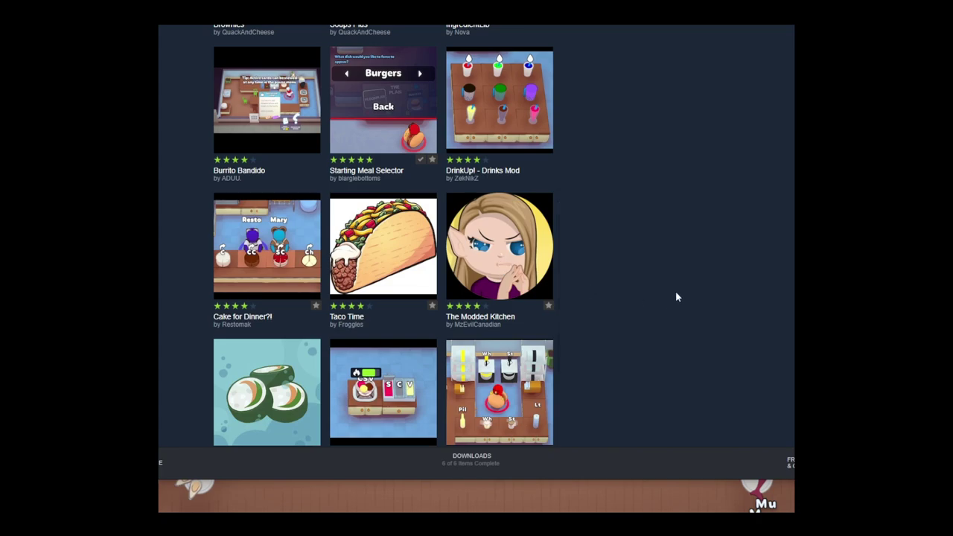
{"action": "left_click", "coordinate": [515, 254]}
{"action": "scroll", "coordinate": [517, 258], "scroll_direction": "down", "scroll_amount": 2}
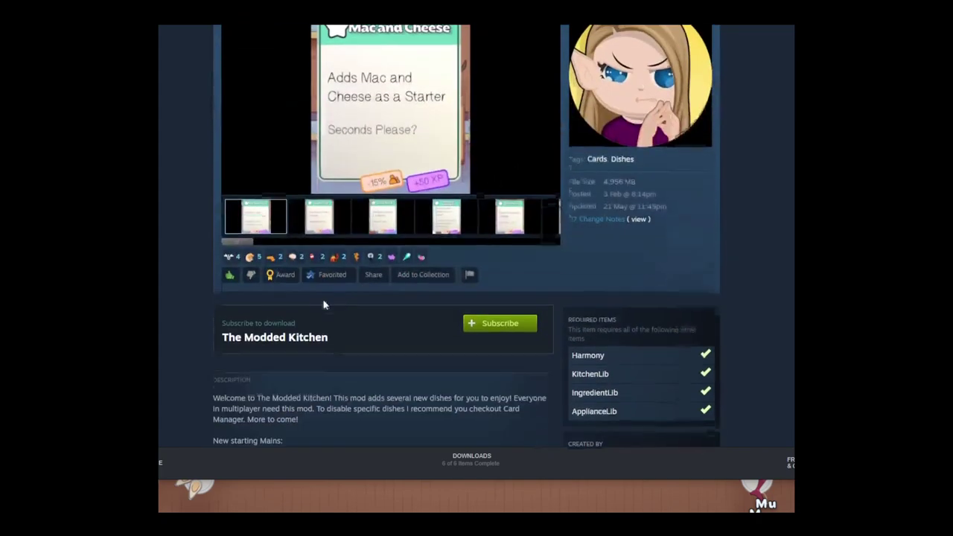
{"action": "scroll", "coordinate": [351, 302], "scroll_direction": "down", "scroll_amount": 4}
{"action": "scroll", "coordinate": [352, 305], "scroll_direction": "down", "scroll_amount": 1}
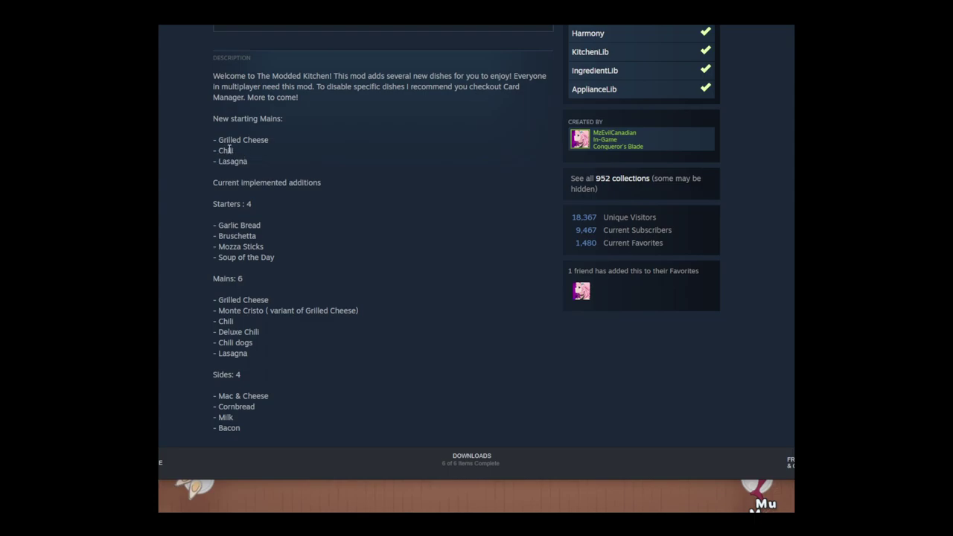
{"action": "scroll", "coordinate": [365, 231], "scroll_direction": "down", "scroll_amount": 2}
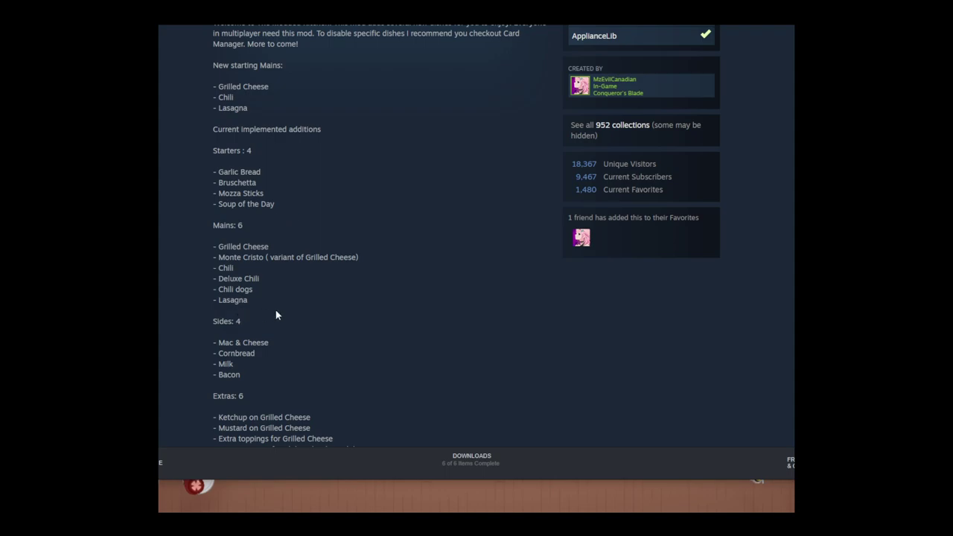
{"action": "scroll", "coordinate": [341, 302], "scroll_direction": "down", "scroll_amount": 2}
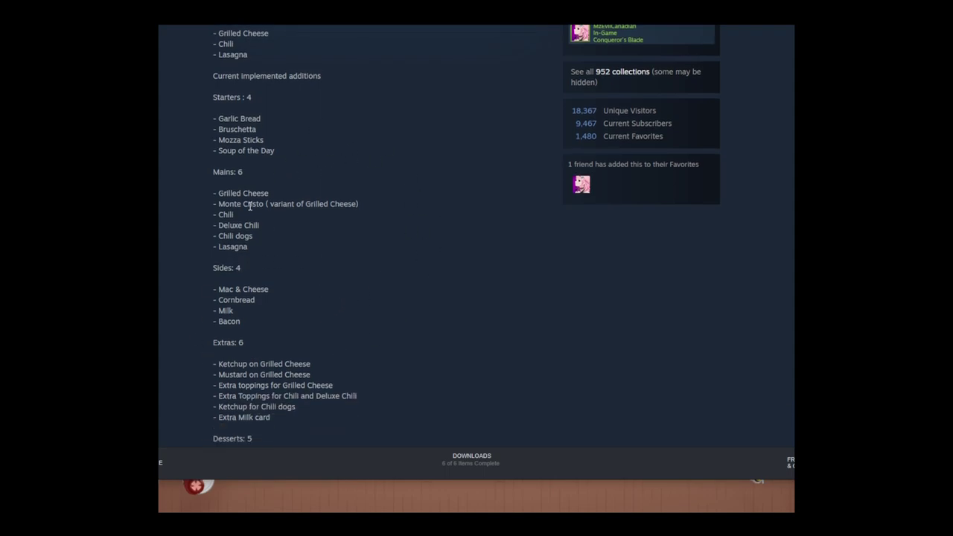
{"action": "scroll", "coordinate": [372, 247], "scroll_direction": "up", "scroll_amount": 6}
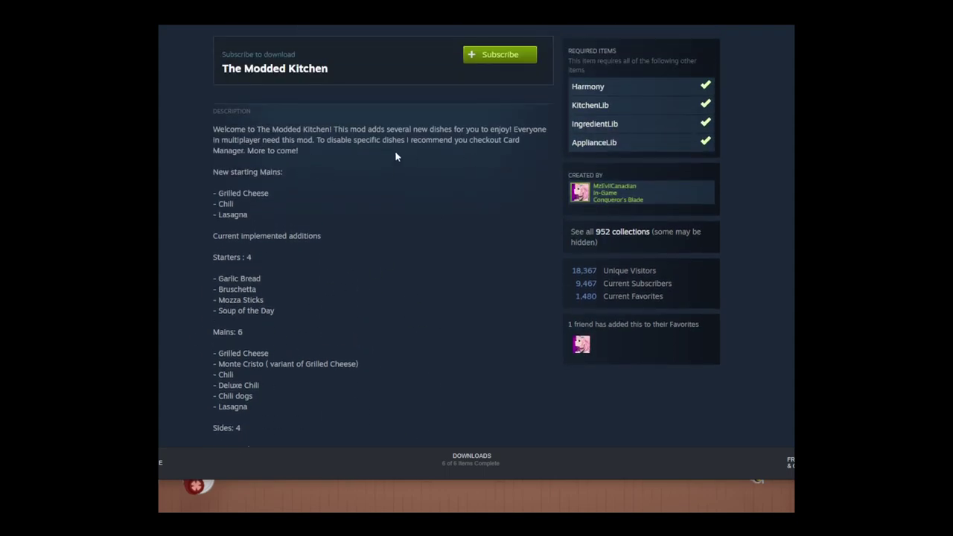
{"action": "scroll", "coordinate": [396, 156], "scroll_direction": "down", "scroll_amount": 6}
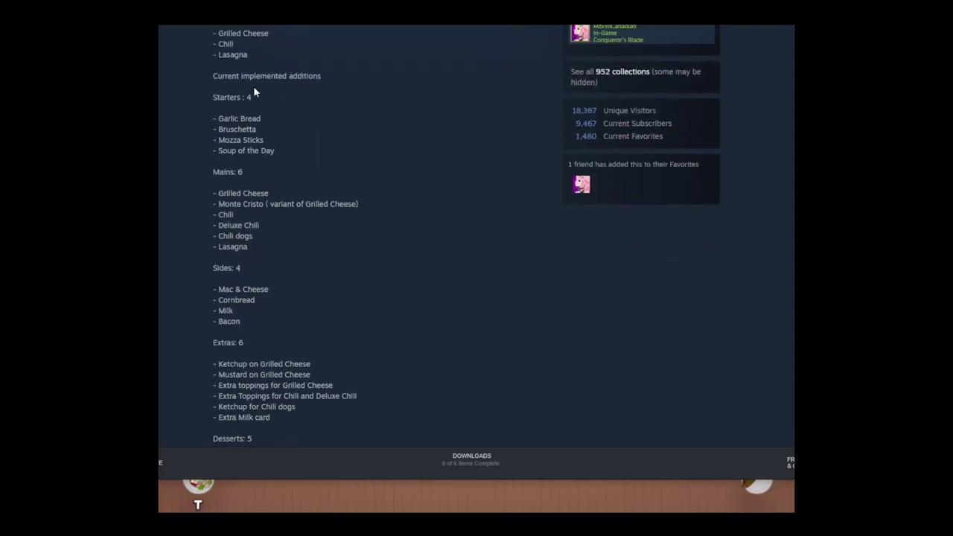
- Leave The Modded Kitchen and the Dishes listing, returning to the PlateUp! Workshop home page
{"action": "key", "text": "alt+Left"}
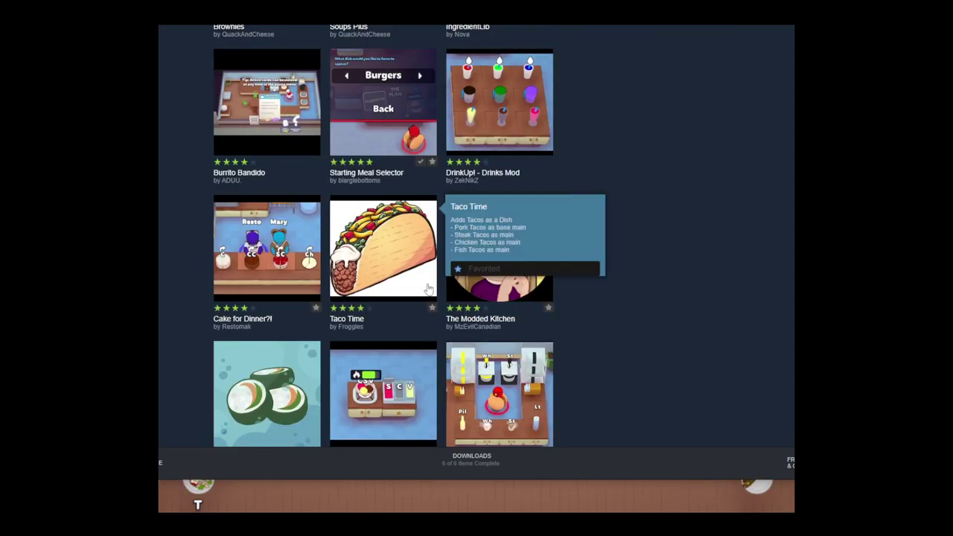
{"action": "scroll", "coordinate": [709, 426], "scroll_direction": "down", "scroll_amount": 5}
{"action": "key", "text": "alt+Left"}
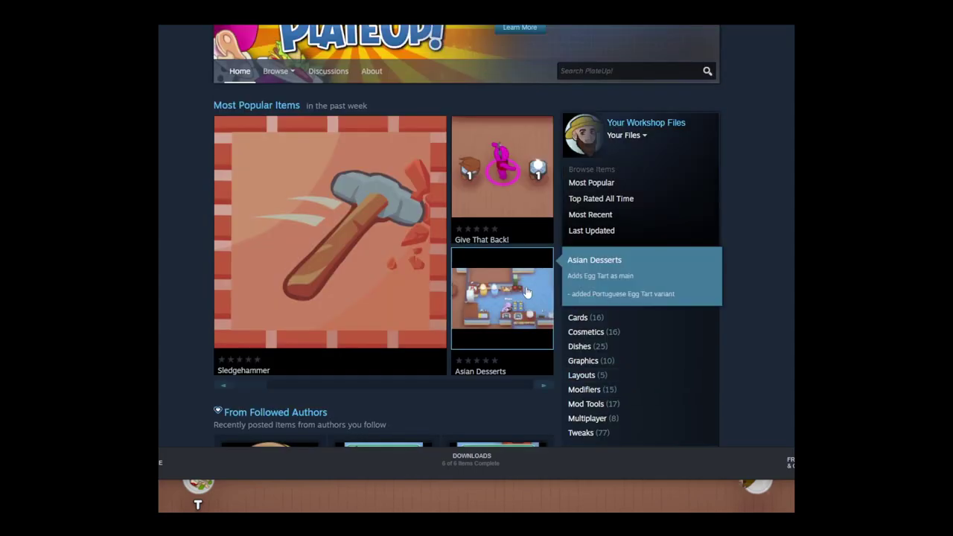
- Search the Workshop for "card sel" and remove the Dishes tag filter from the results
{"action": "mouse_move", "coordinate": [289, 80]}
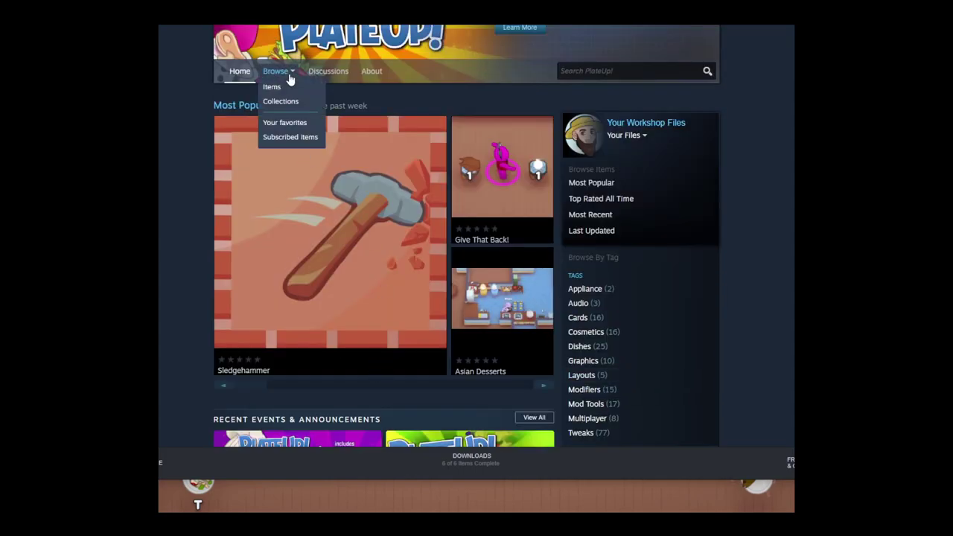
{"action": "left_click", "coordinate": [598, 73]}
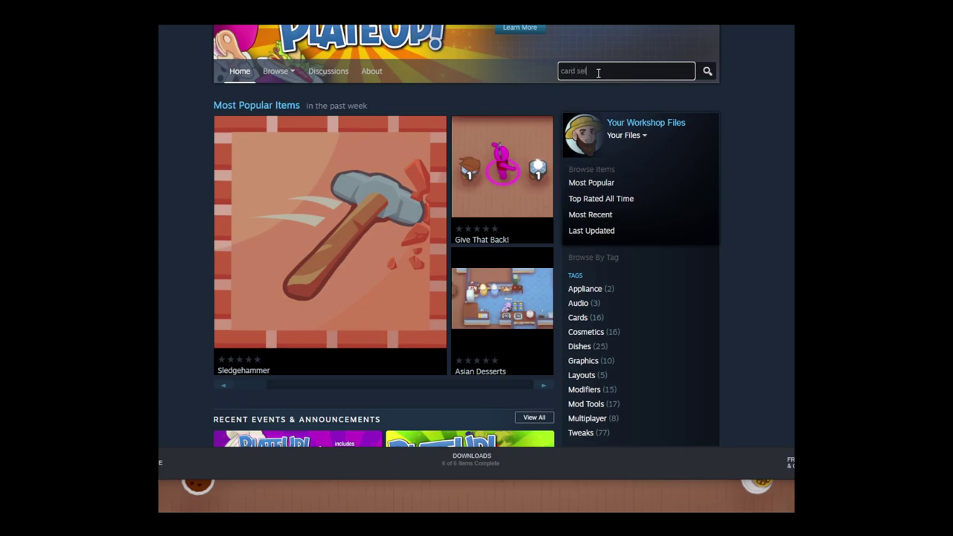
{"action": "type", "text": "card sel"}
{"action": "key", "text": "Return"}
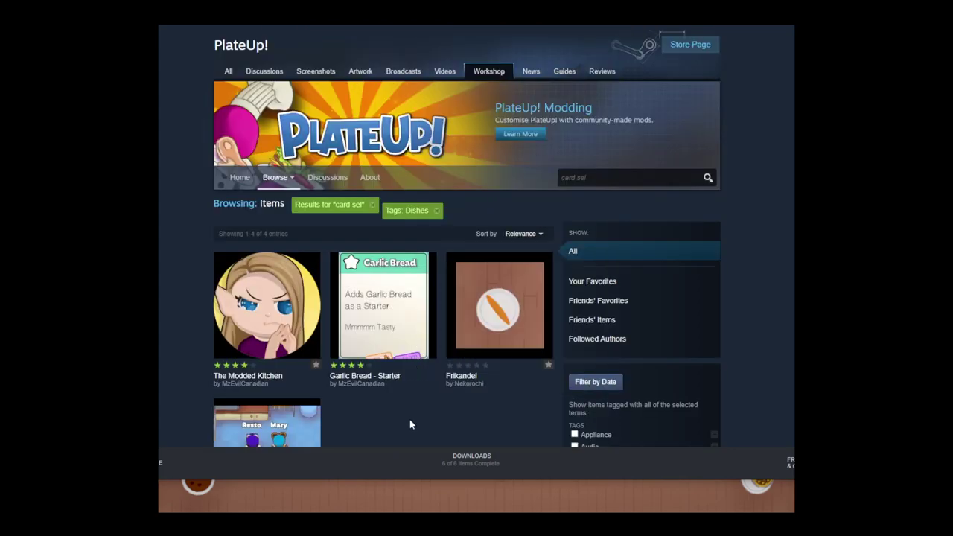
{"action": "scroll", "coordinate": [410, 423], "scroll_direction": "down", "scroll_amount": 3}
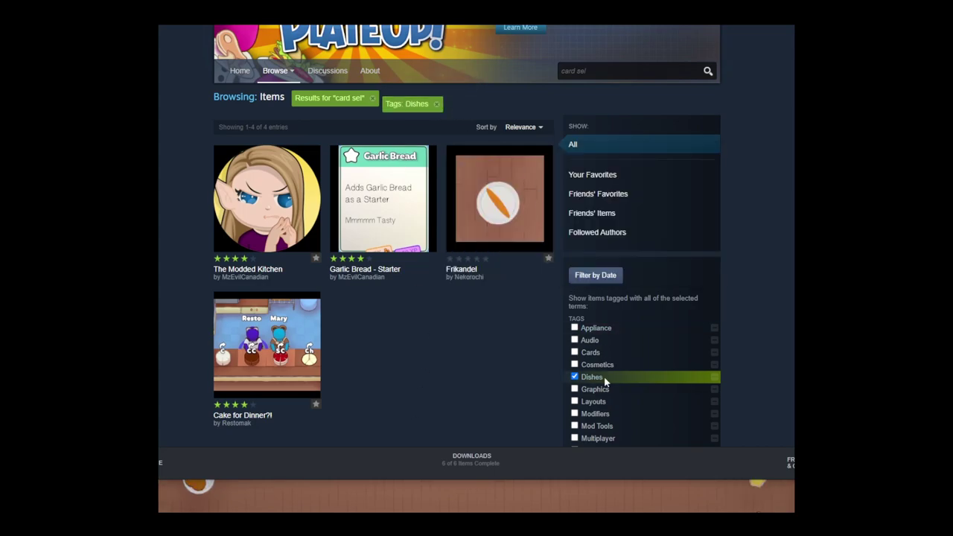
{"action": "left_click", "coordinate": [575, 376]}
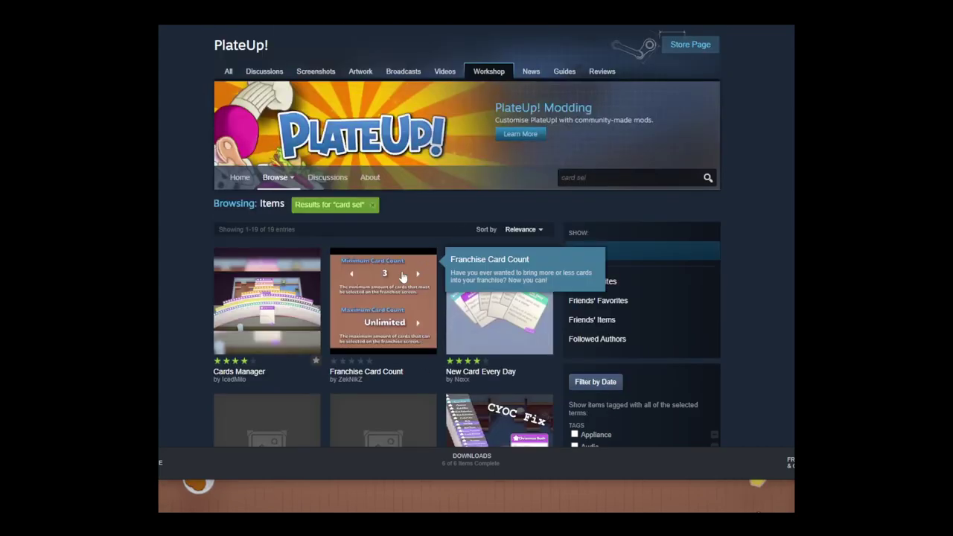
- Browse the card mod search results, reading the summaries of Franchise Card Count, Prefer Modded Options and New Card Every Day
{"action": "scroll", "coordinate": [369, 319], "scroll_direction": "down", "scroll_amount": 1}
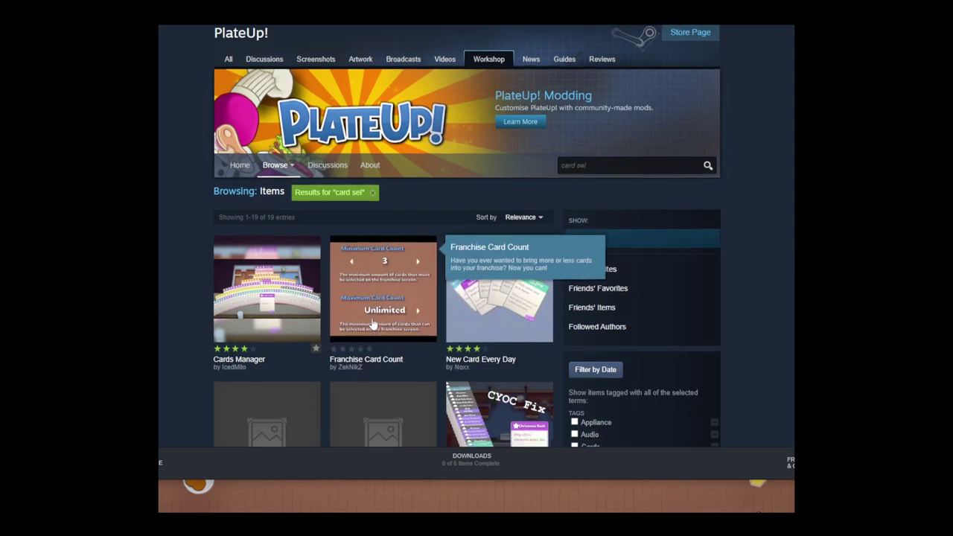
{"action": "scroll", "coordinate": [372, 324], "scroll_direction": "down", "scroll_amount": 3}
{"action": "scroll", "coordinate": [510, 399], "scroll_direction": "down", "scroll_amount": 3}
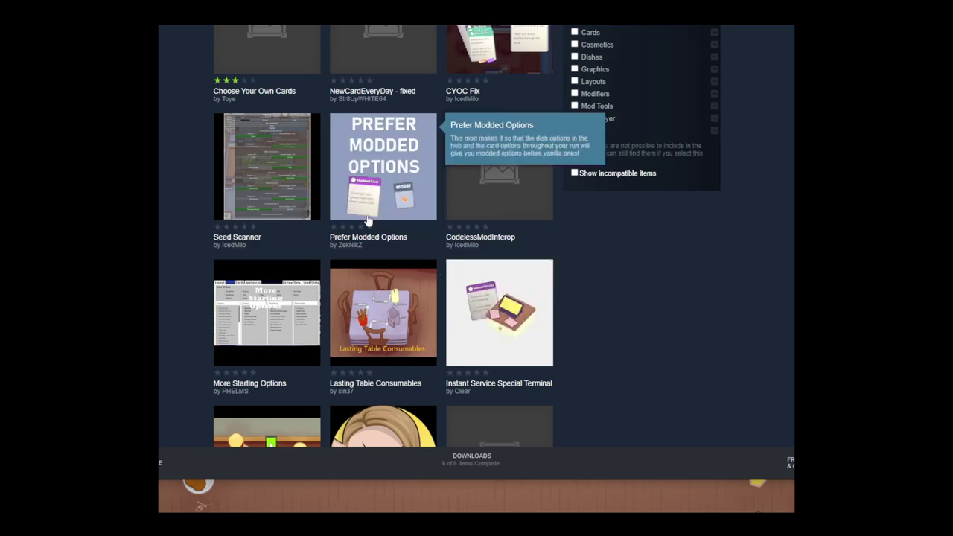
{"action": "scroll", "coordinate": [366, 224], "scroll_direction": "up", "scroll_amount": 3}
{"action": "scroll", "coordinate": [325, 265], "scroll_direction": "up", "scroll_amount": 3}
{"action": "mouse_move", "coordinate": [481, 287]}
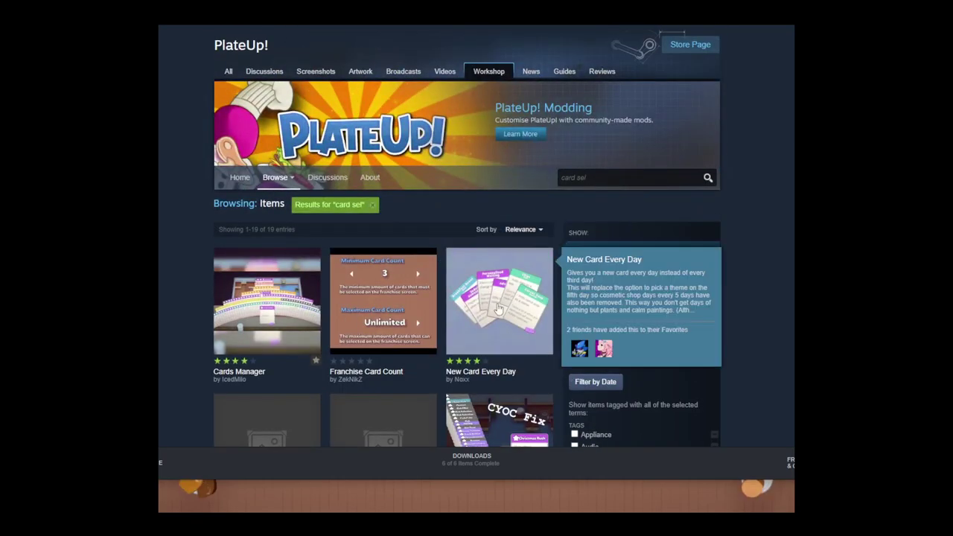
- Open New Card Every Day, read its description, required items and creator, and return to the search results
{"action": "left_click", "coordinate": [498, 309]}
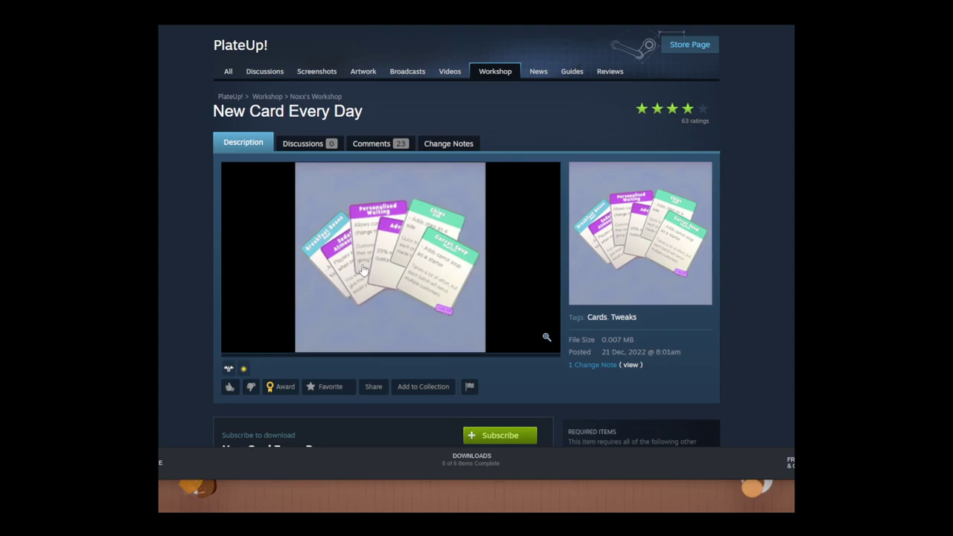
{"action": "scroll", "coordinate": [362, 273], "scroll_direction": "down", "scroll_amount": 2}
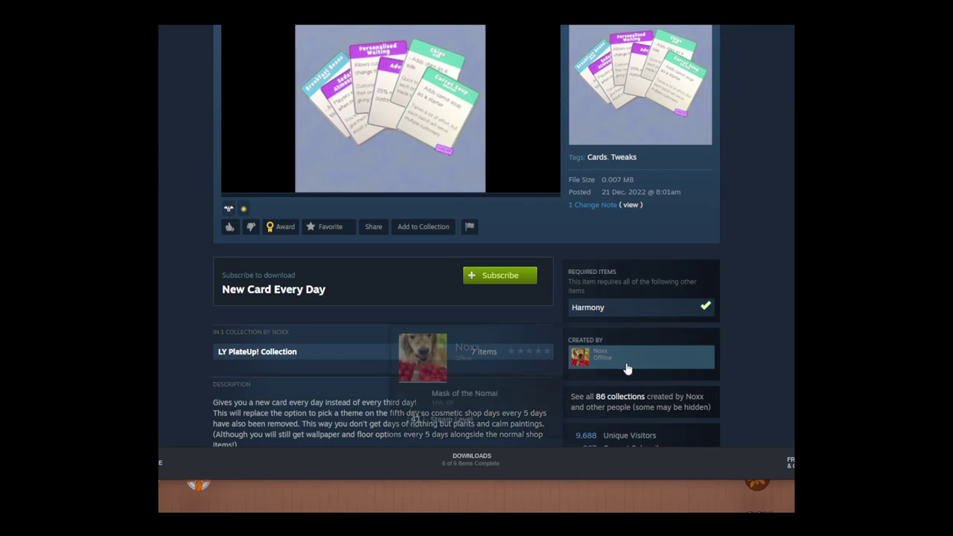
{"action": "scroll", "coordinate": [313, 332], "scroll_direction": "down", "scroll_amount": 2}
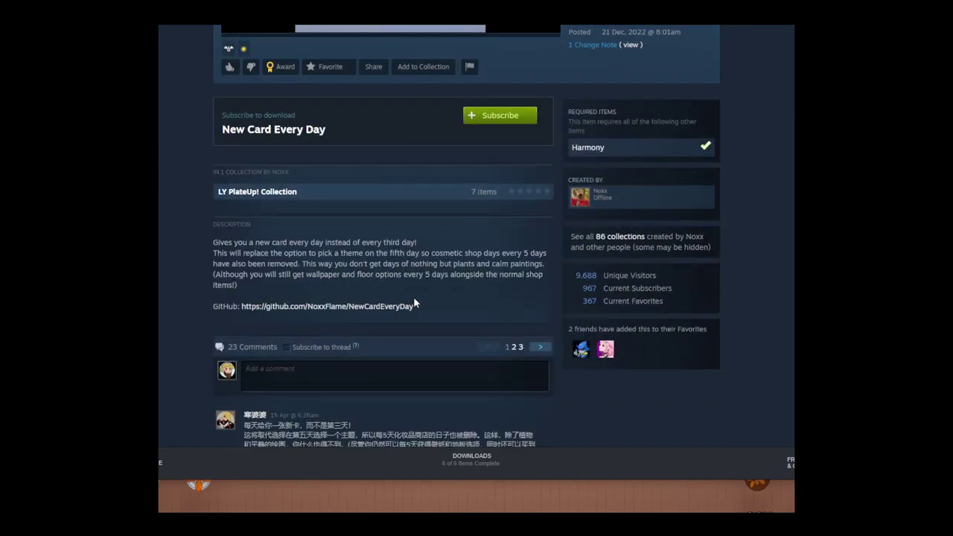
{"action": "key", "text": "alt+Left"}
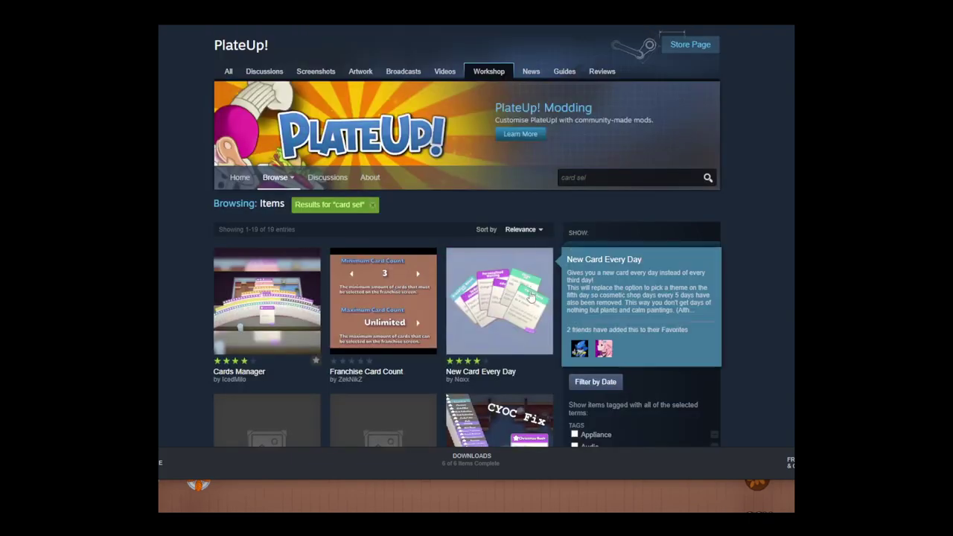
- Open Cards Manager and read its description, usage instructions, required items and preview image
{"action": "left_click", "coordinate": [282, 319]}
{"action": "scroll", "coordinate": [514, 313], "scroll_direction": "down", "scroll_amount": 5}
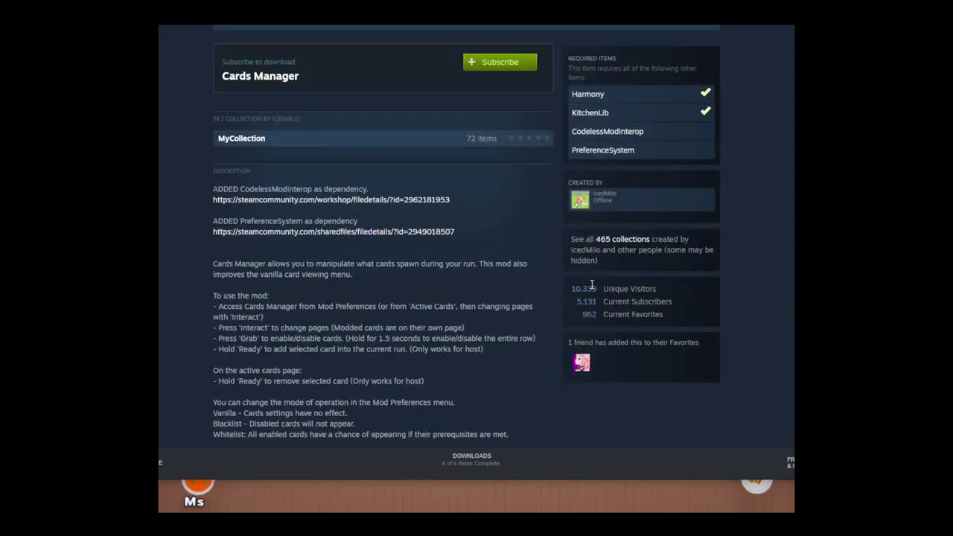
{"action": "scroll", "coordinate": [412, 303], "scroll_direction": "down", "scroll_amount": 1}
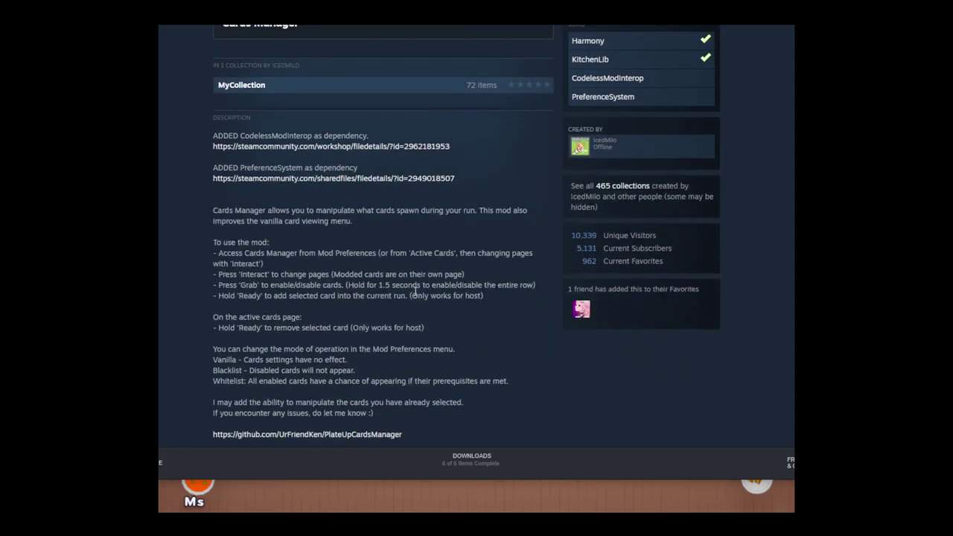
{"action": "scroll", "coordinate": [462, 264], "scroll_direction": "up", "scroll_amount": 4}
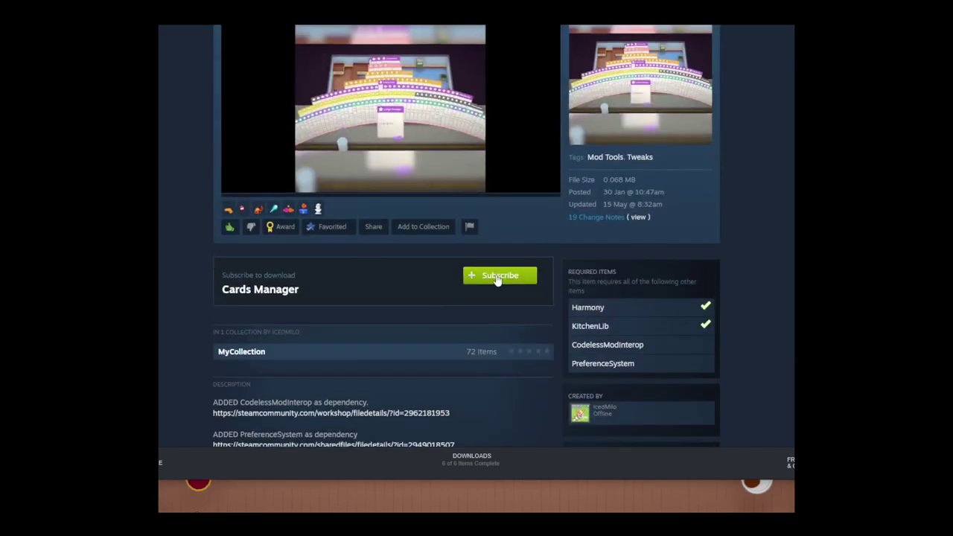
{"action": "scroll", "coordinate": [430, 276], "scroll_direction": "up", "scroll_amount": 2}
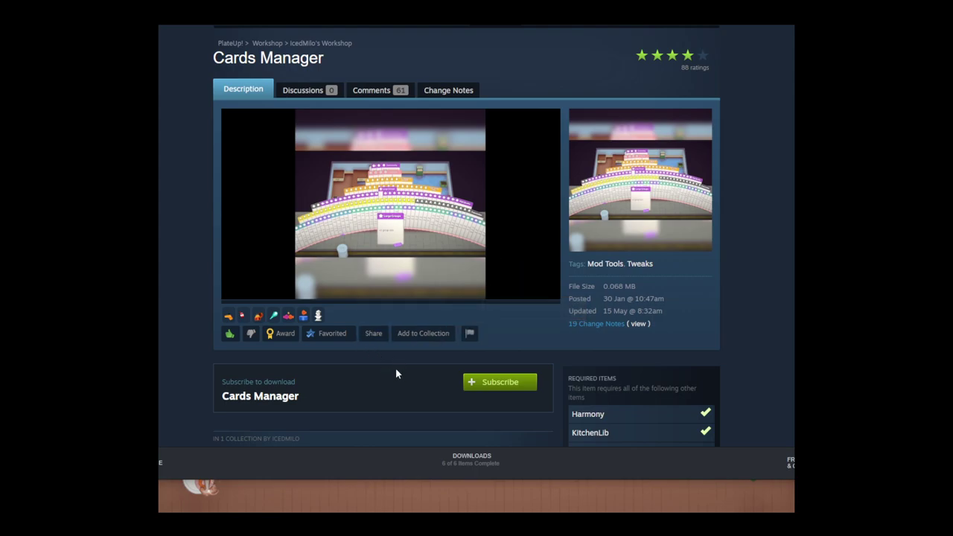
{"action": "scroll", "coordinate": [410, 297], "scroll_direction": "down", "scroll_amount": 1}
{"action": "scroll", "coordinate": [453, 202], "scroll_direction": "up", "scroll_amount": 1}
{"action": "scroll", "coordinate": [372, 269], "scroll_direction": "down", "scroll_amount": 2}
- Try subscribing to CodelessModInterop from Cards Manager's required items, reverse that subscription and cancel the Cards Manager subscription
{"action": "left_click", "coordinate": [492, 277]}
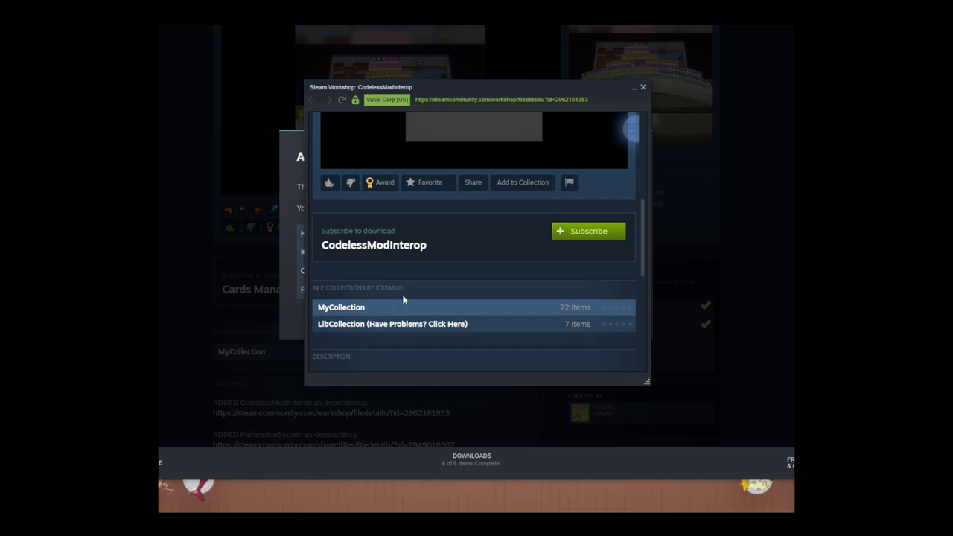
{"action": "left_click", "coordinate": [591, 233]}
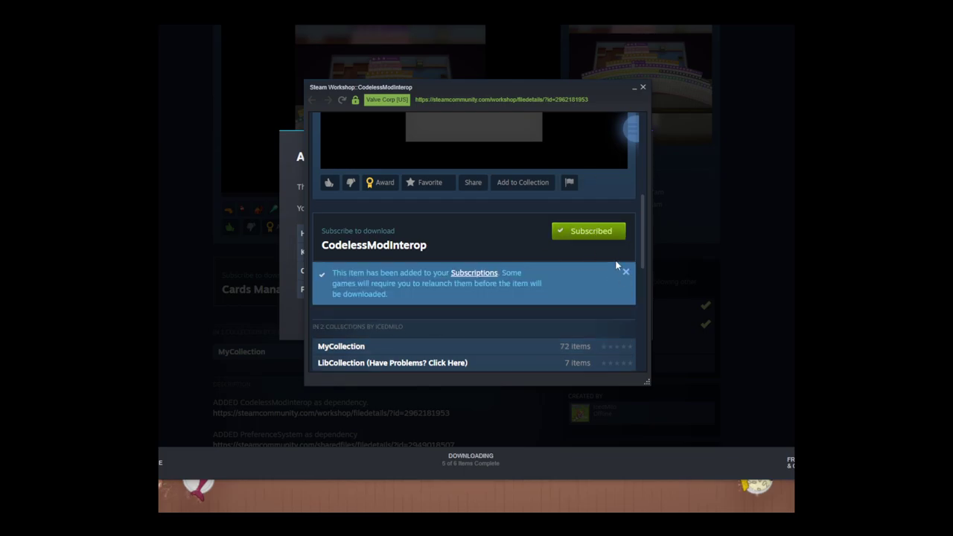
{"action": "left_click", "coordinate": [592, 231]}
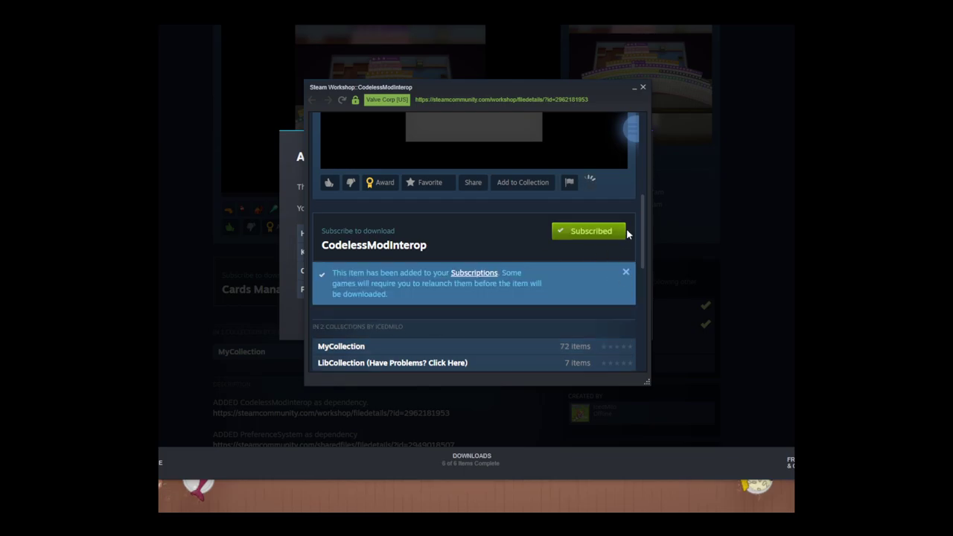
{"action": "left_click", "coordinate": [642, 88]}
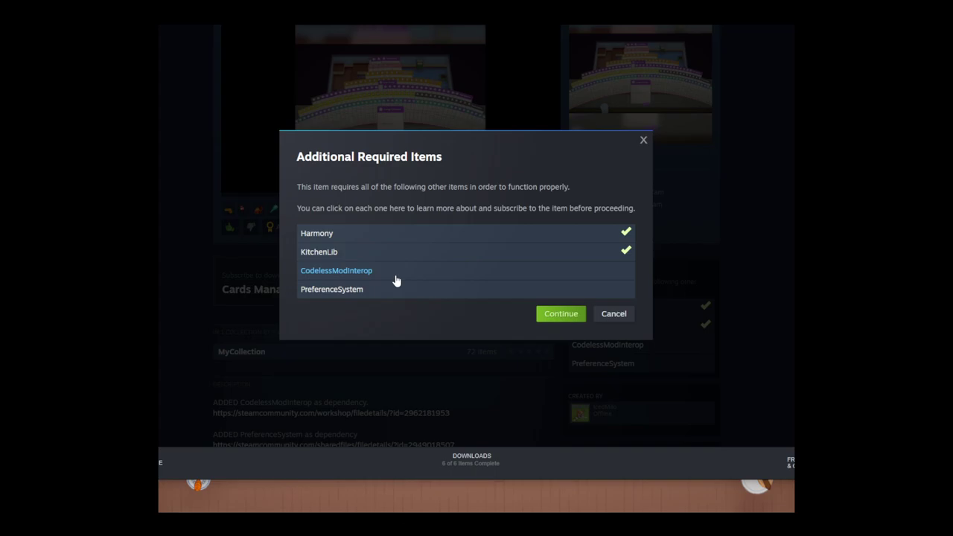
{"action": "left_click", "coordinate": [615, 315]}
- Return to the search results and remove the "card sel" search to list all Workshop items
{"action": "scroll", "coordinate": [456, 297], "scroll_direction": "up", "scroll_amount": 3}
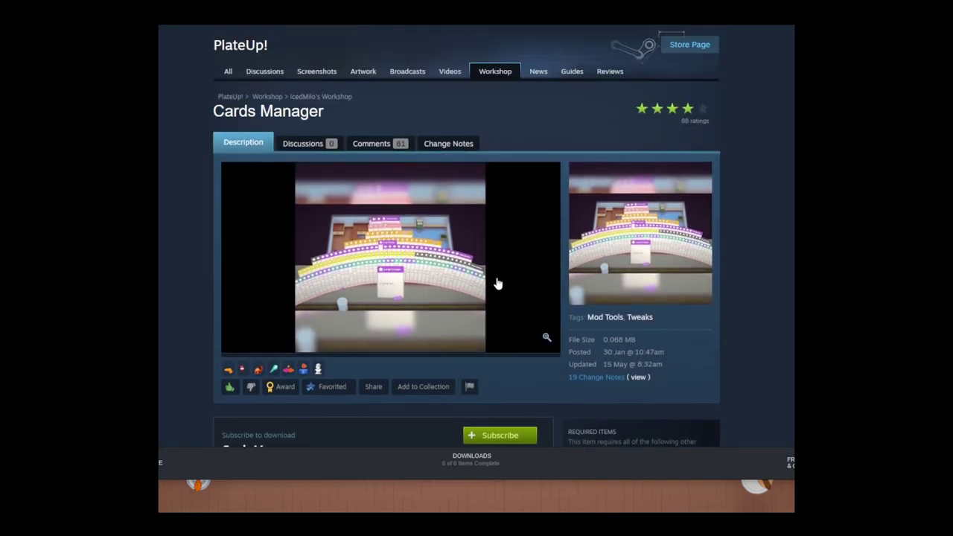
{"action": "key", "text": "alt+Left"}
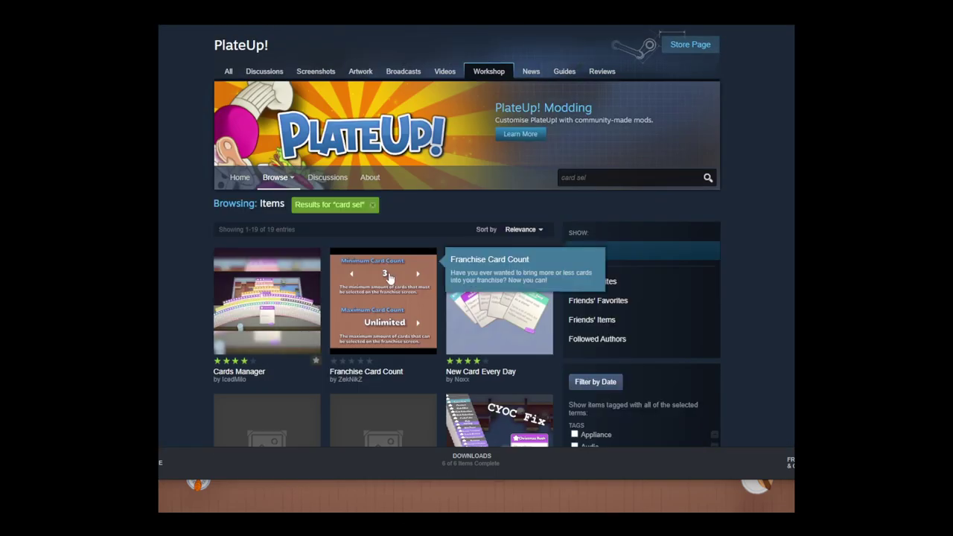
{"action": "left_click", "coordinate": [373, 208]}
{"action": "mouse_move", "coordinate": [285, 181]}
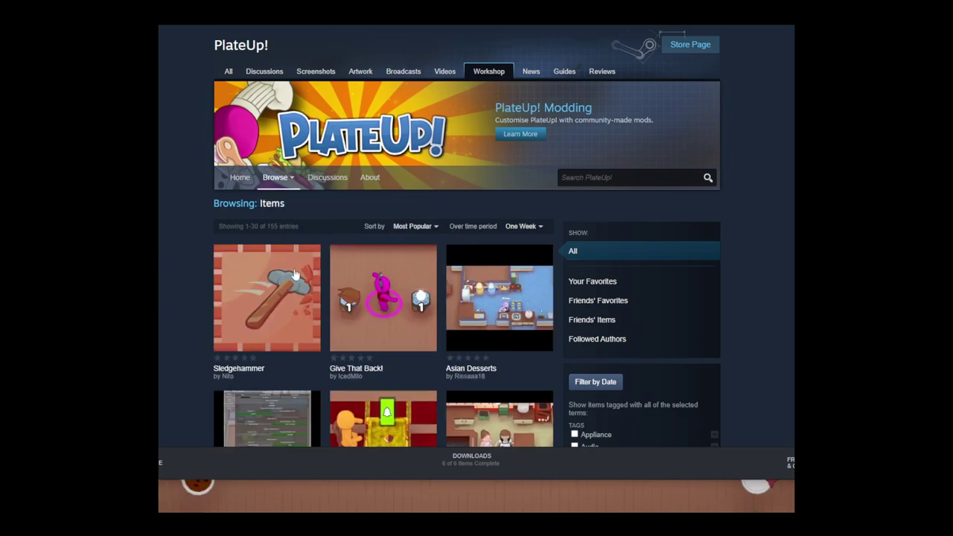
- Open Sledgehammer, examine its preview and description, and return to the items listing
{"action": "left_click", "coordinate": [299, 307]}
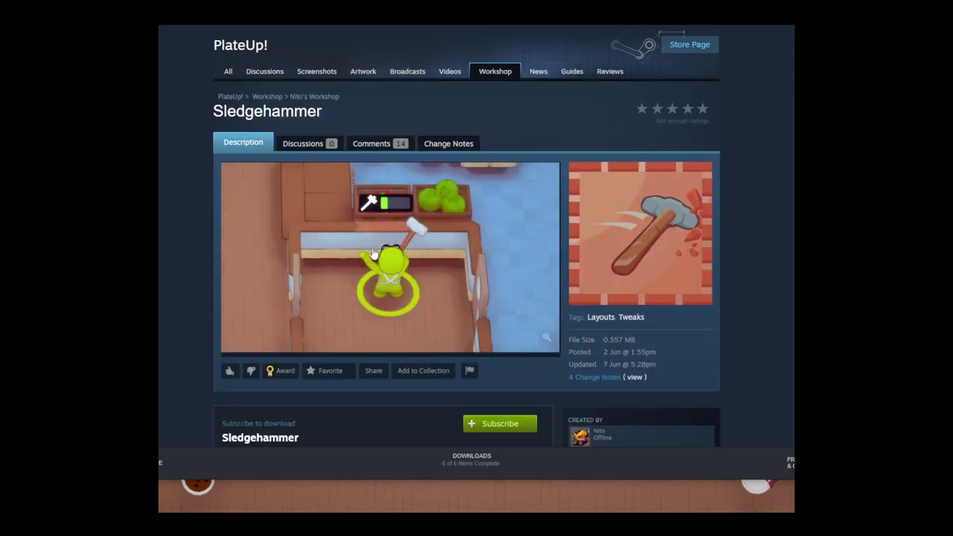
{"action": "scroll", "coordinate": [407, 287], "scroll_direction": "down", "scroll_amount": 3}
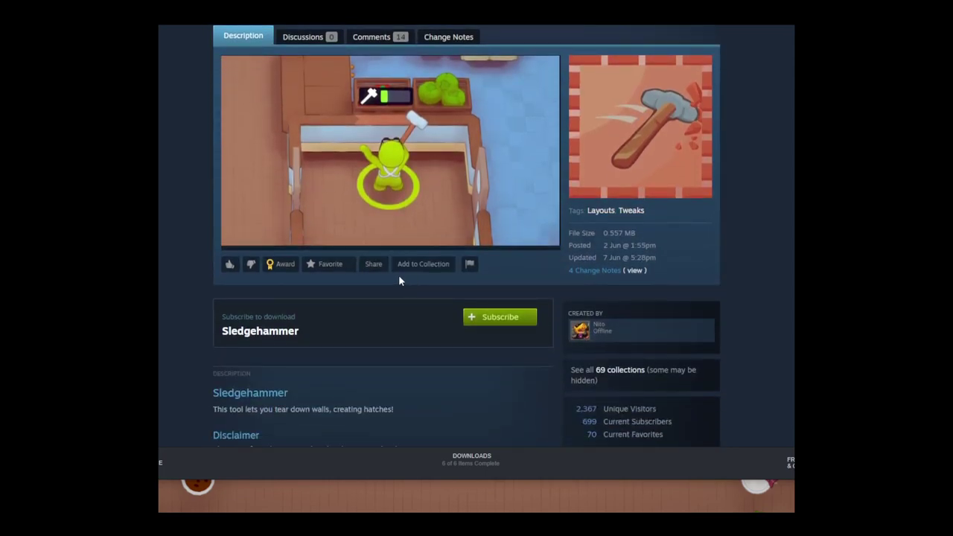
{"action": "key", "text": "alt+Left"}
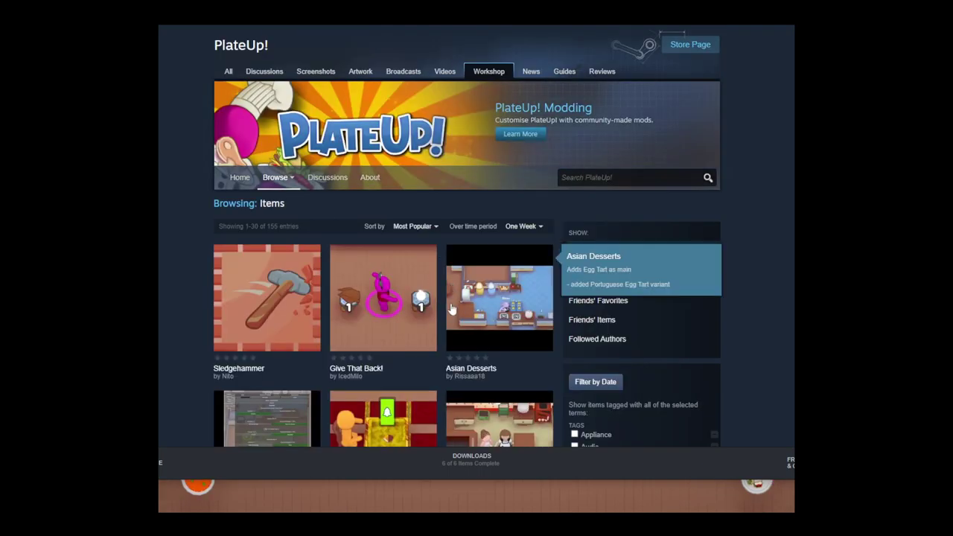
- Open Asian Desserts, read its description, required items and comments, and return to the items listing
{"action": "mouse_move", "coordinate": [371, 315]}
{"action": "mouse_move", "coordinate": [542, 331]}
{"action": "left_click", "coordinate": [530, 330]}
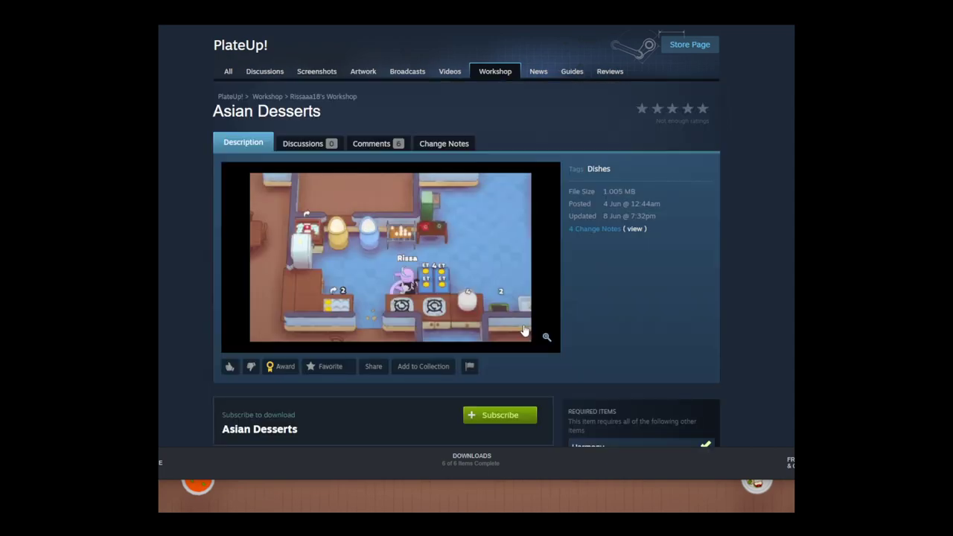
{"action": "scroll", "coordinate": [457, 321], "scroll_direction": "down", "scroll_amount": 3}
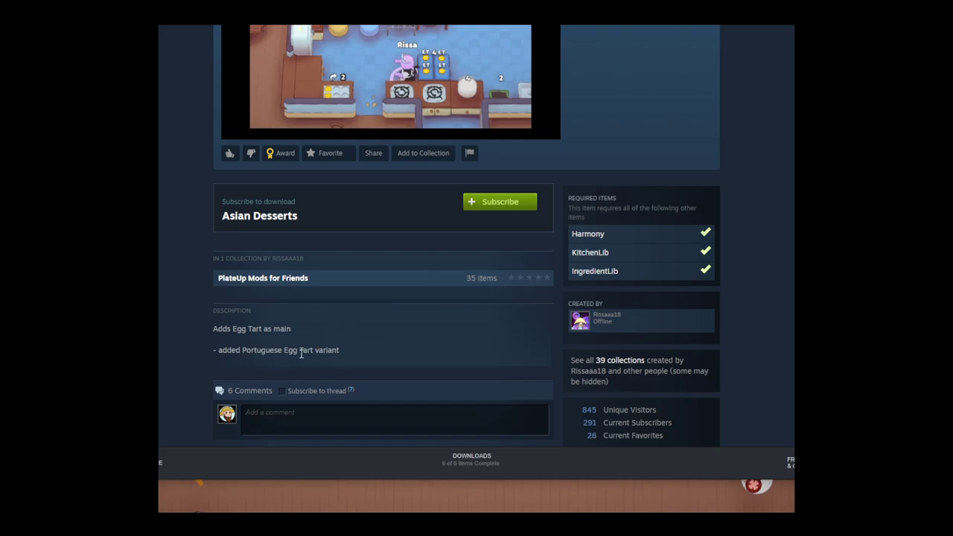
{"action": "scroll", "coordinate": [342, 335], "scroll_direction": "down", "scroll_amount": 3}
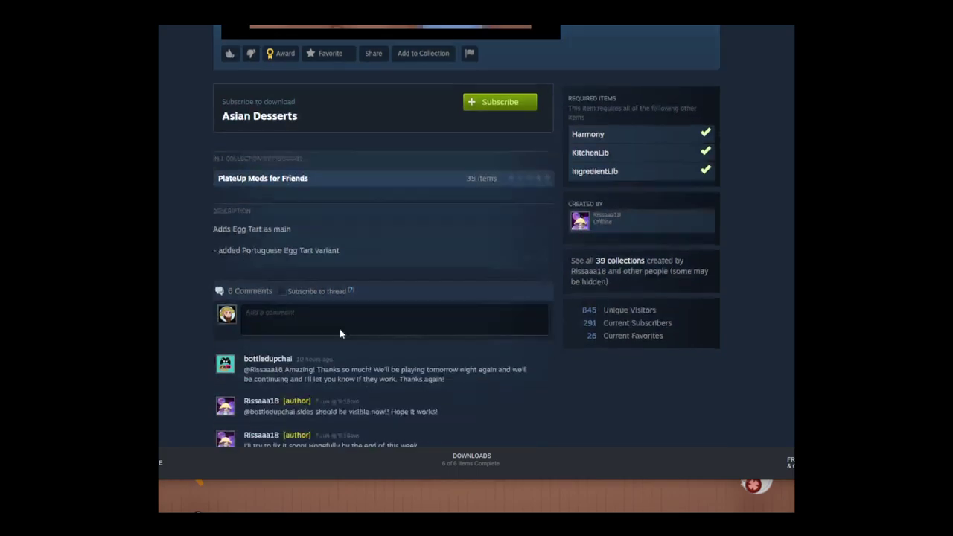
{"action": "scroll", "coordinate": [368, 350], "scroll_direction": "up", "scroll_amount": 5}
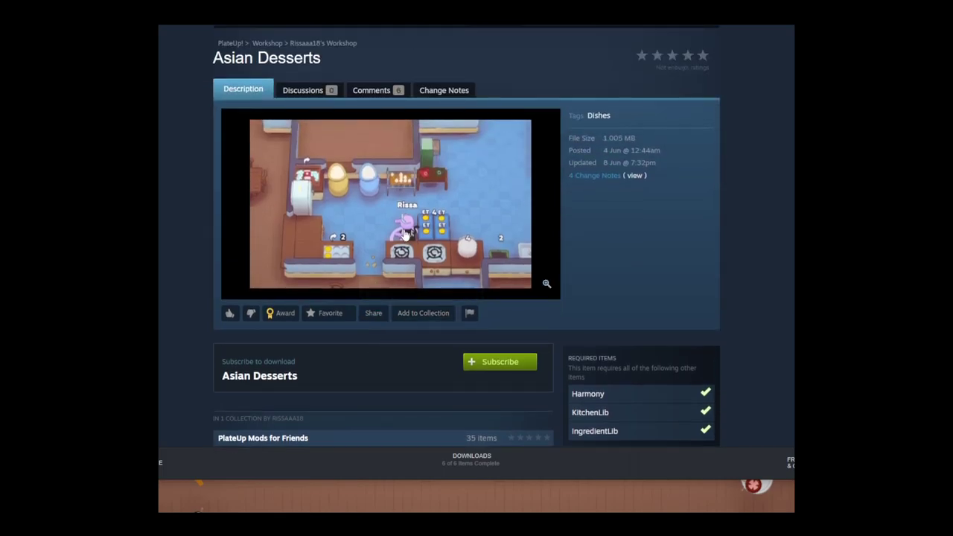
{"action": "key", "text": "alt+Left"}
- Check the listing's sort options, open Seed Scanner and read its description, known issue and required items
{"action": "left_click", "coordinate": [421, 225]}
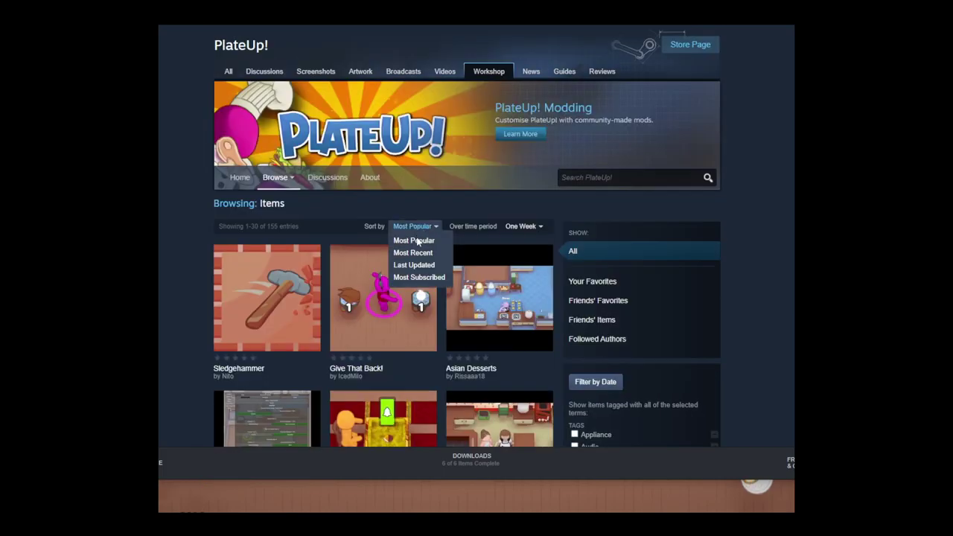
{"action": "scroll", "coordinate": [395, 261], "scroll_direction": "down", "scroll_amount": 1}
{"action": "scroll", "coordinate": [397, 266], "scroll_direction": "down", "scroll_amount": 2}
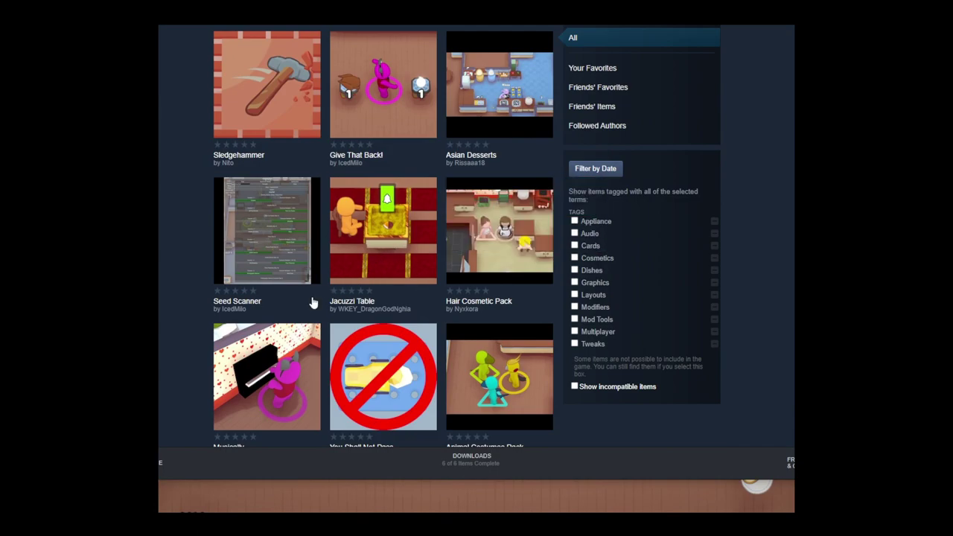
{"action": "left_click", "coordinate": [280, 267]}
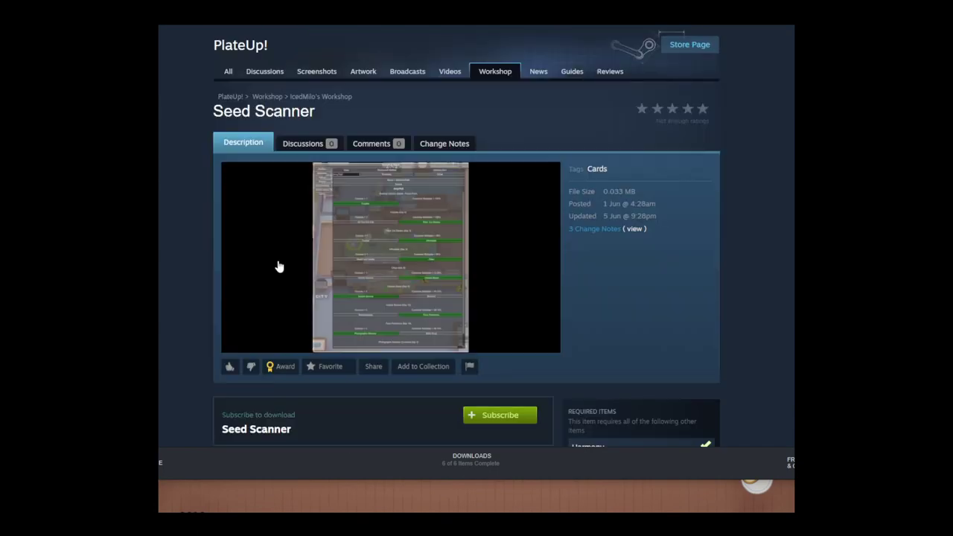
{"action": "scroll", "coordinate": [276, 265], "scroll_direction": "down", "scroll_amount": 3}
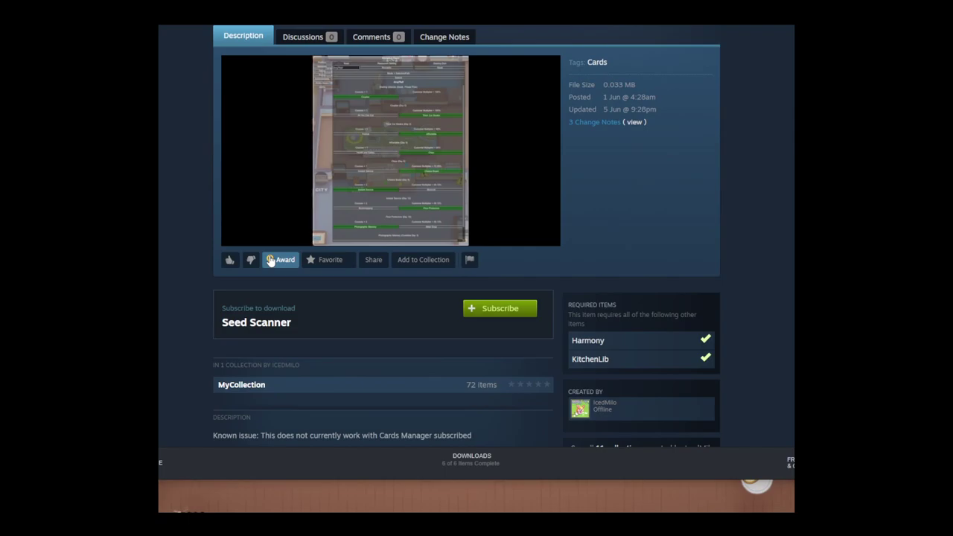
{"action": "scroll", "coordinate": [269, 260], "scroll_direction": "down", "scroll_amount": 3}
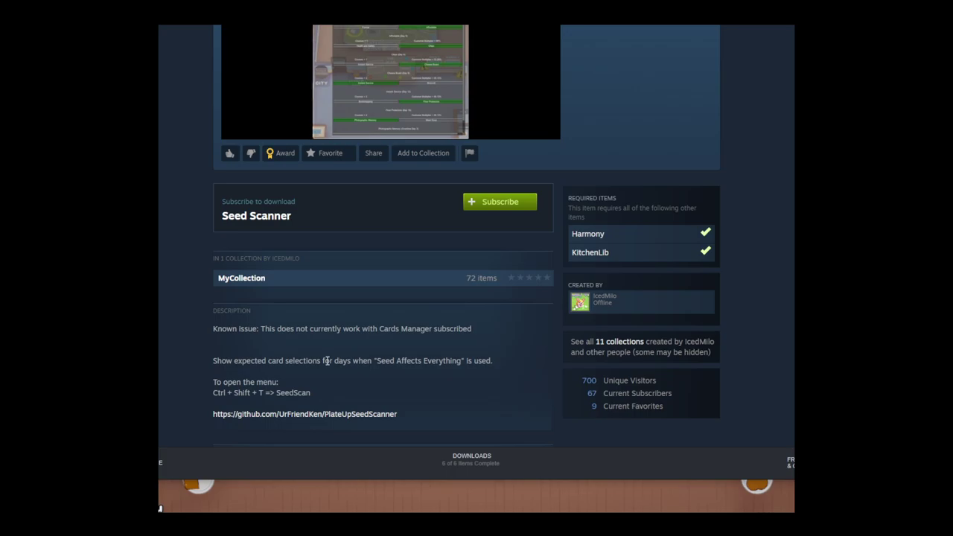
{"action": "scroll", "coordinate": [332, 358], "scroll_direction": "up", "scroll_amount": 3}
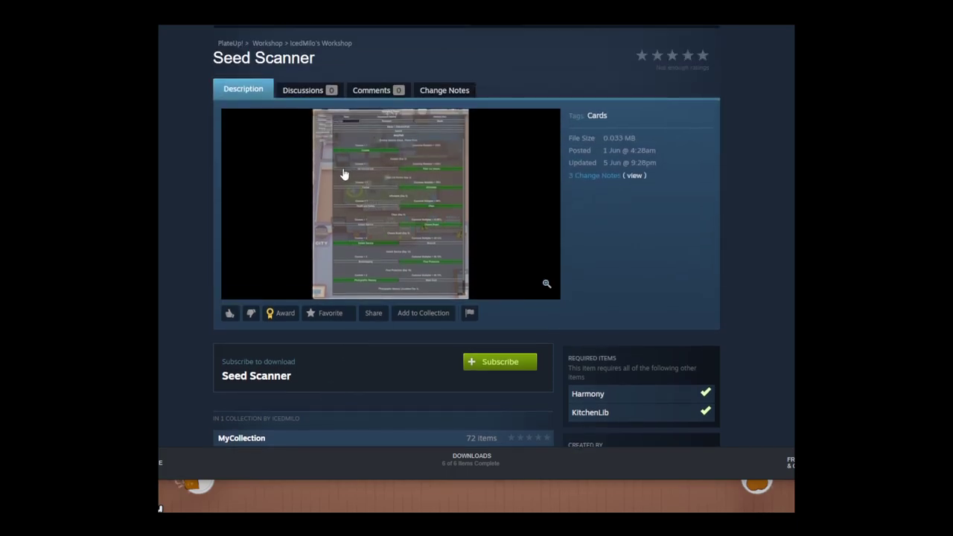
- Enlarge the Seed Scanner preview image, examine its seed settings and card selection path, and close the image
{"action": "left_click", "coordinate": [374, 270]}
{"action": "left_click", "coordinate": [406, 147]}
{"action": "left_click", "coordinate": [415, 181]}
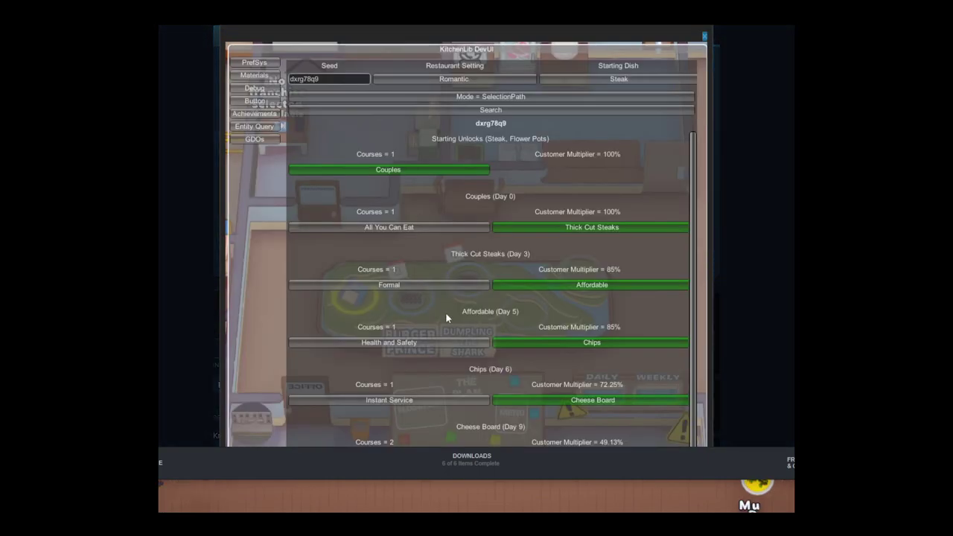
{"action": "scroll", "coordinate": [432, 290], "scroll_direction": "up", "scroll_amount": 1}
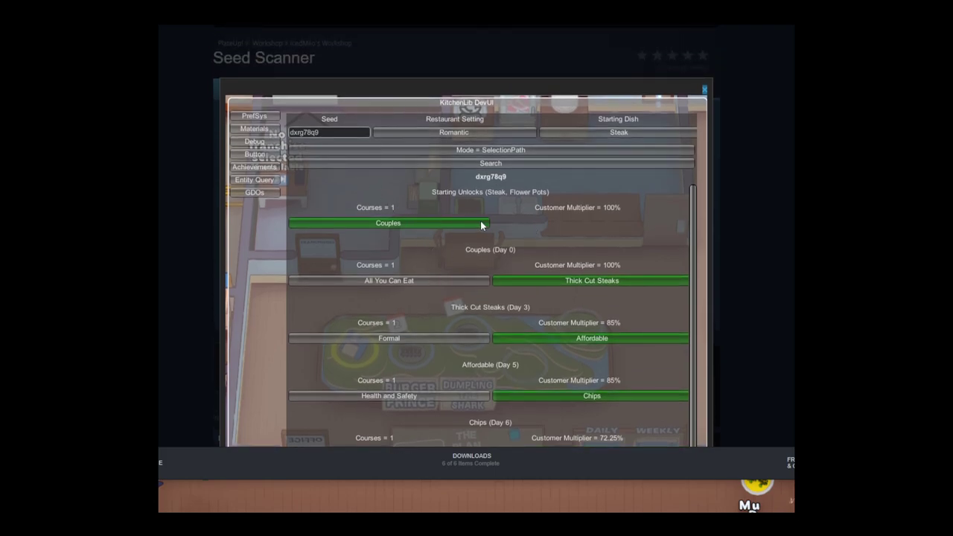
{"action": "scroll", "coordinate": [481, 225], "scroll_direction": "down", "scroll_amount": 3}
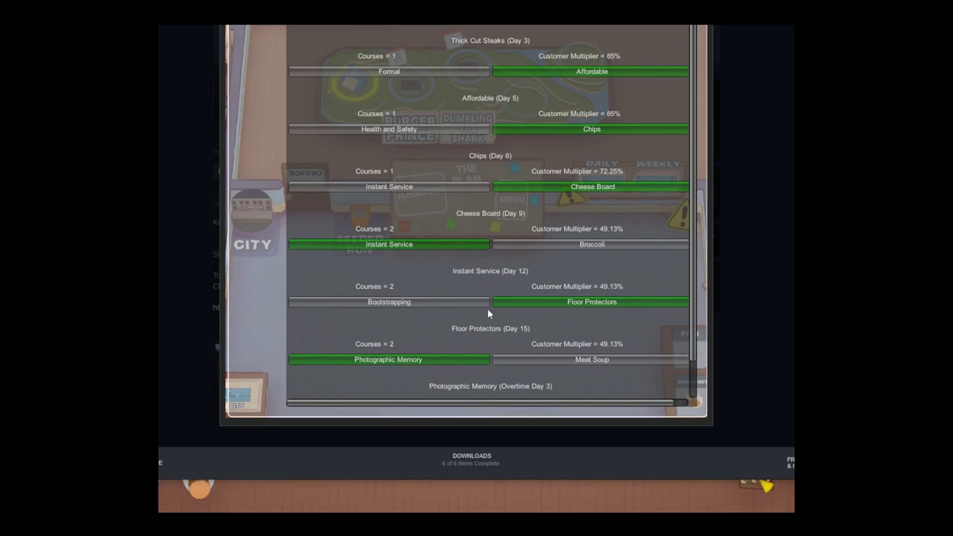
{"action": "scroll", "coordinate": [450, 249], "scroll_direction": "up", "scroll_amount": 3}
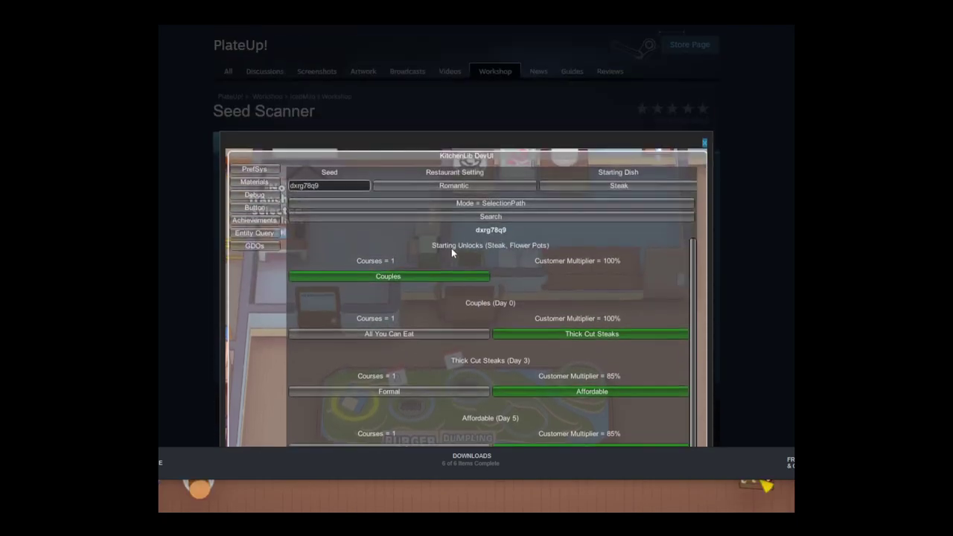
{"action": "left_click", "coordinate": [745, 187]}
- Reread Seed Scanner's known issue and description, and return to the items listing
{"action": "scroll", "coordinate": [579, 260], "scroll_direction": "down", "scroll_amount": 3}
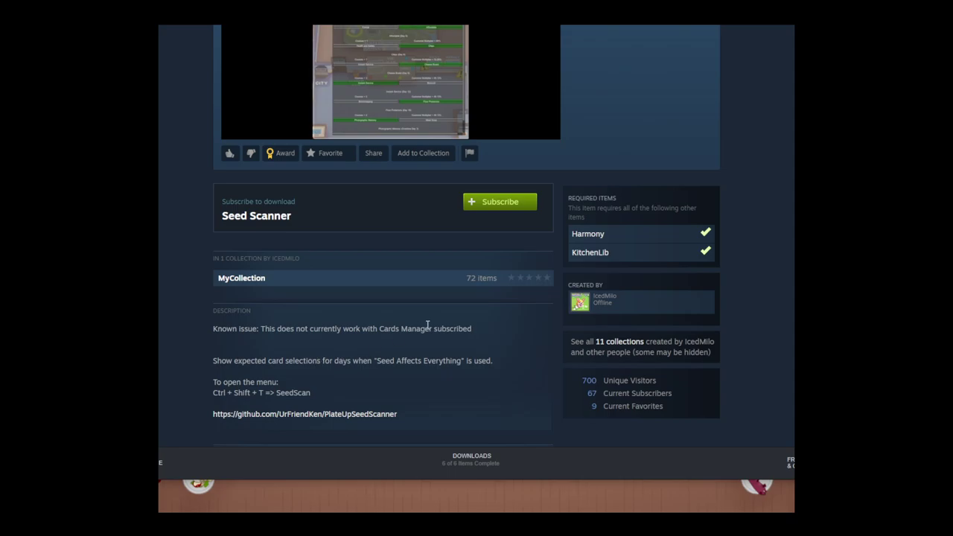
{"action": "scroll", "coordinate": [432, 314], "scroll_direction": "up", "scroll_amount": 3}
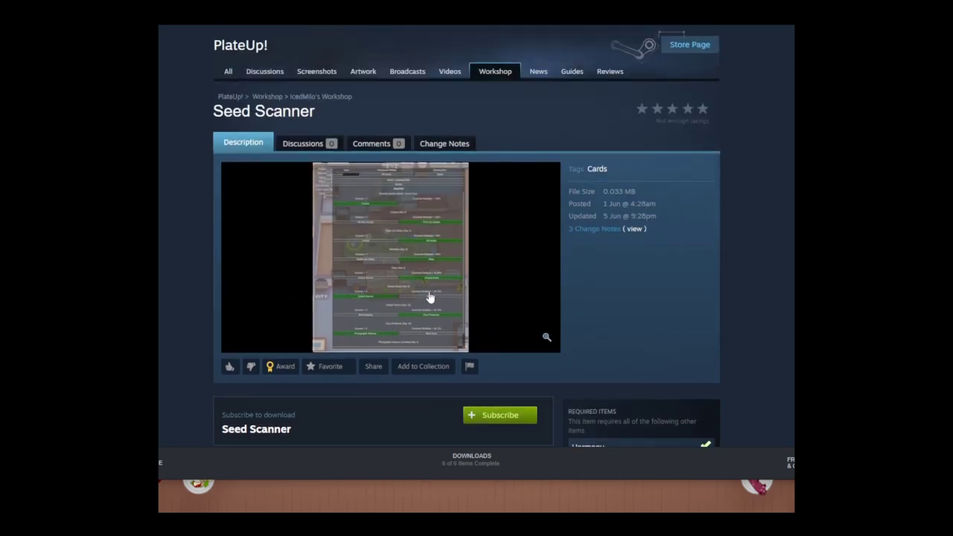
{"action": "key", "text": "alt+Left"}
- Browse further down the items listing, read the summaries of MoreSpeedrunInfo and The Karen Mod, and open The Karen Mod
{"action": "scroll", "coordinate": [430, 294], "scroll_direction": "down", "scroll_amount": 2}
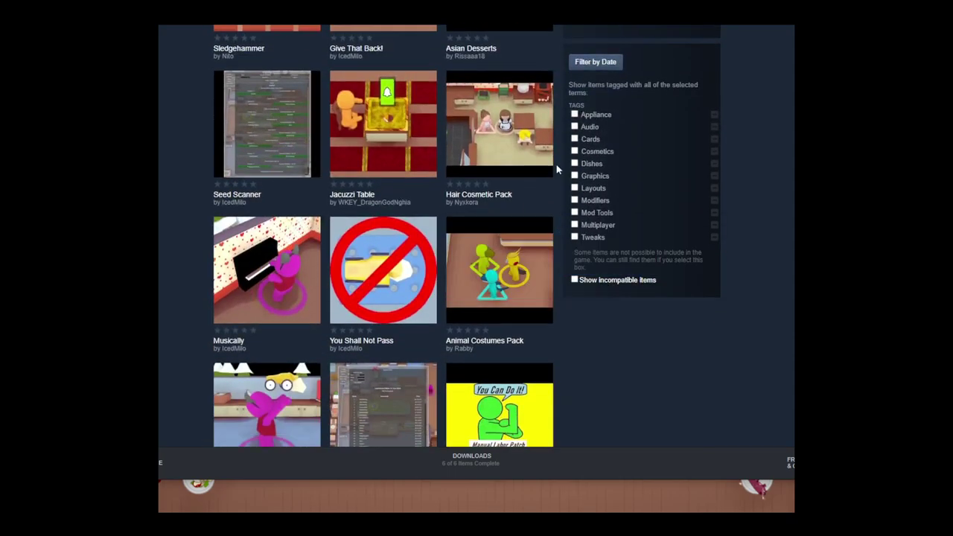
{"action": "mouse_move", "coordinate": [519, 152]}
{"action": "scroll", "coordinate": [594, 393], "scroll_direction": "down", "scroll_amount": 1}
{"action": "scroll", "coordinate": [593, 392], "scroll_direction": "down", "scroll_amount": 1}
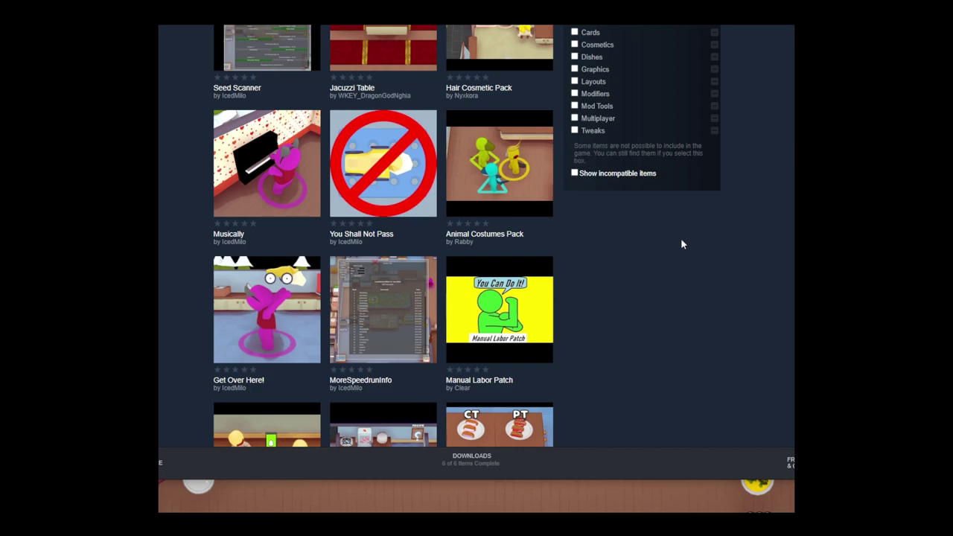
{"action": "scroll", "coordinate": [595, 274], "scroll_direction": "down", "scroll_amount": 2}
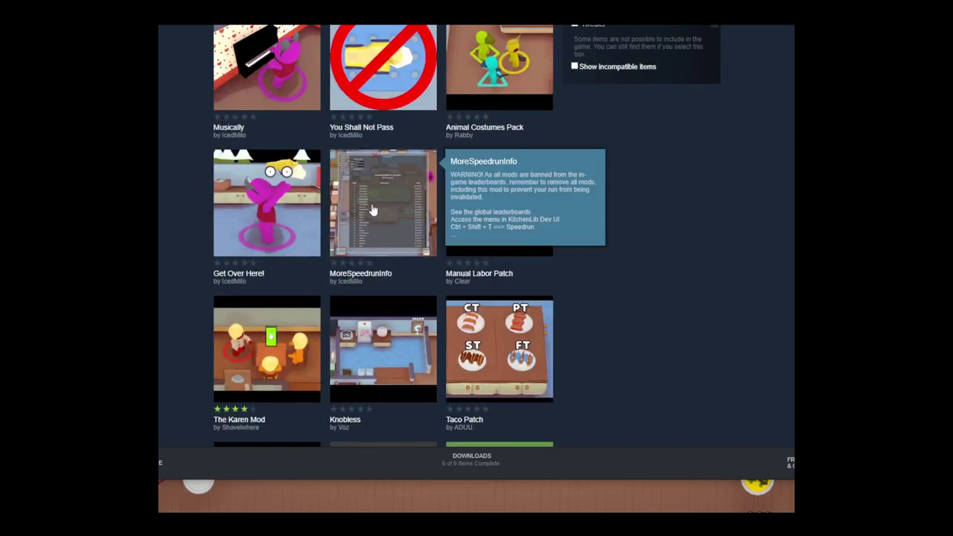
{"action": "mouse_move", "coordinate": [278, 200]}
{"action": "scroll", "coordinate": [251, 218], "scroll_direction": "down", "scroll_amount": 2}
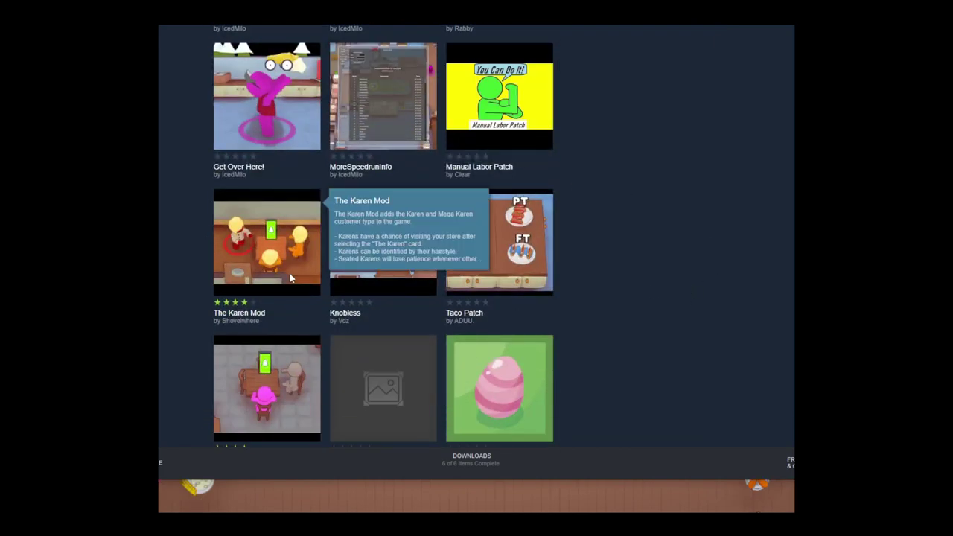
{"action": "left_click", "coordinate": [319, 268]}
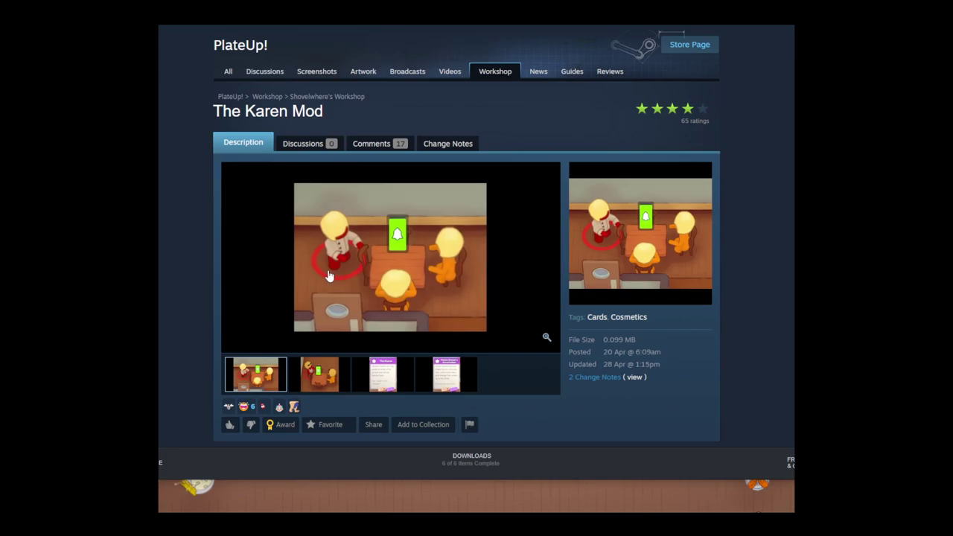
- Read The Karen Mod's description, highlighting the sections on Karens and on Mega Karens with the hair cosmetics, and check its required items
{"action": "scroll", "coordinate": [525, 313], "scroll_direction": "down", "scroll_amount": 4}
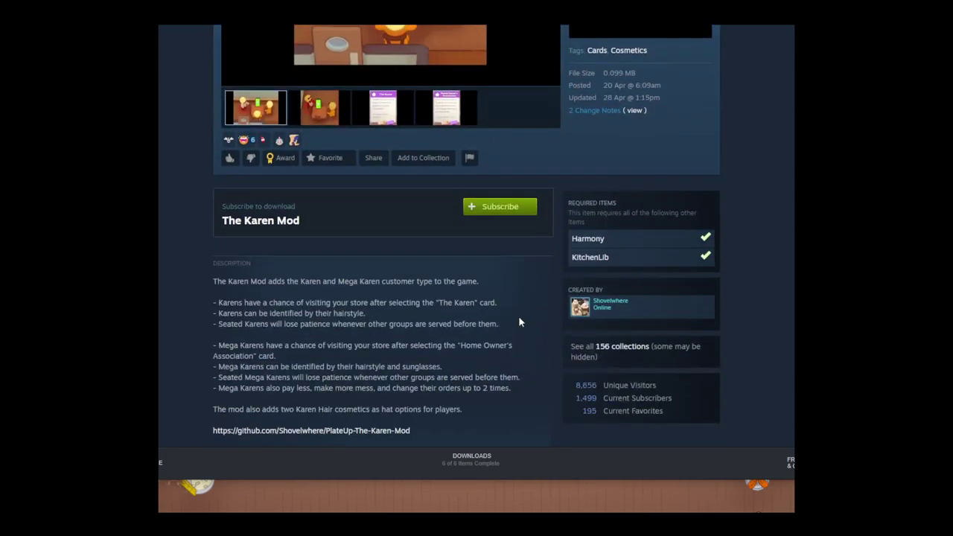
{"action": "mouse_move", "coordinate": [587, 312]}
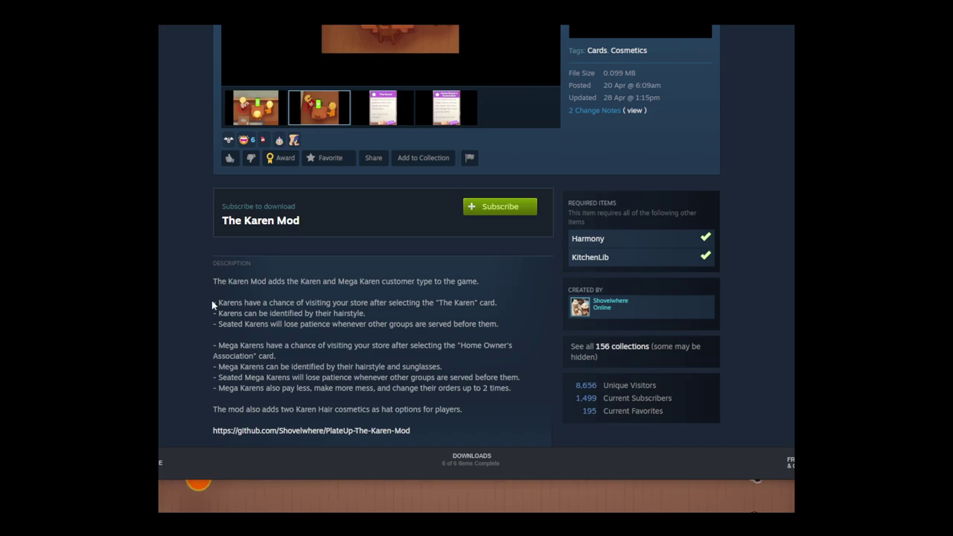
{"action": "left_click_drag", "start_coordinate": [217, 301], "coordinate": [485, 342]}
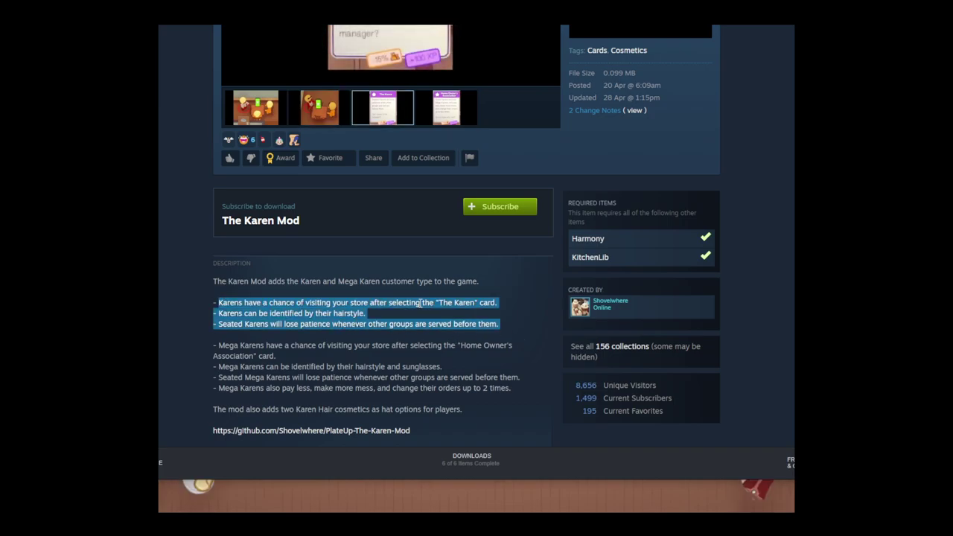
{"action": "scroll", "coordinate": [419, 304], "scroll_direction": "up", "scroll_amount": 2}
{"action": "scroll", "coordinate": [347, 355], "scroll_direction": "down", "scroll_amount": 3}
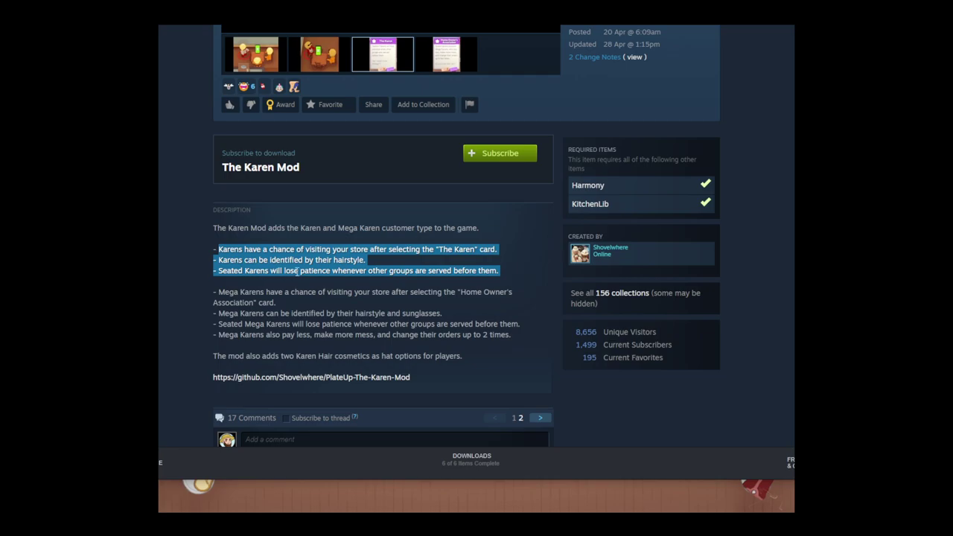
{"action": "left_click", "coordinate": [513, 275]}
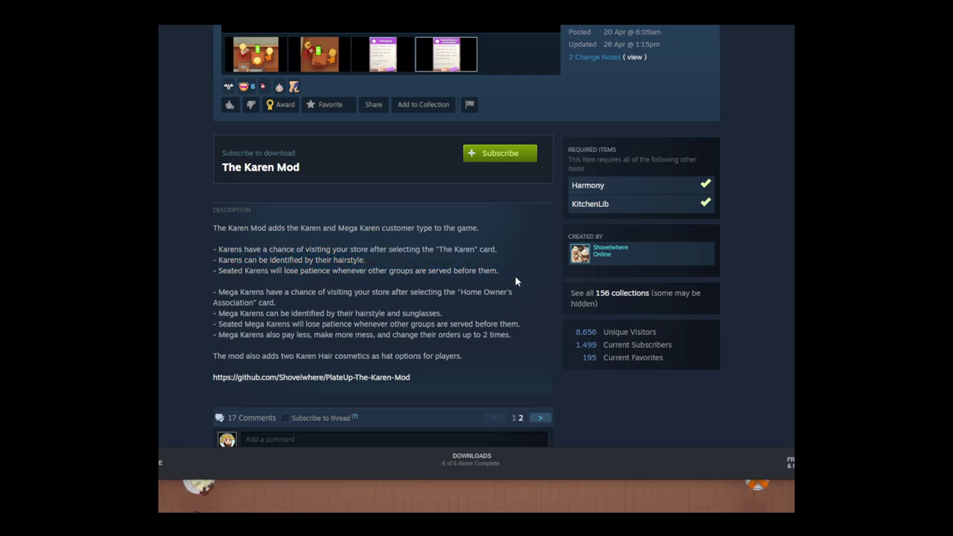
{"action": "left_click_drag", "start_coordinate": [186, 290], "coordinate": [486, 368]}
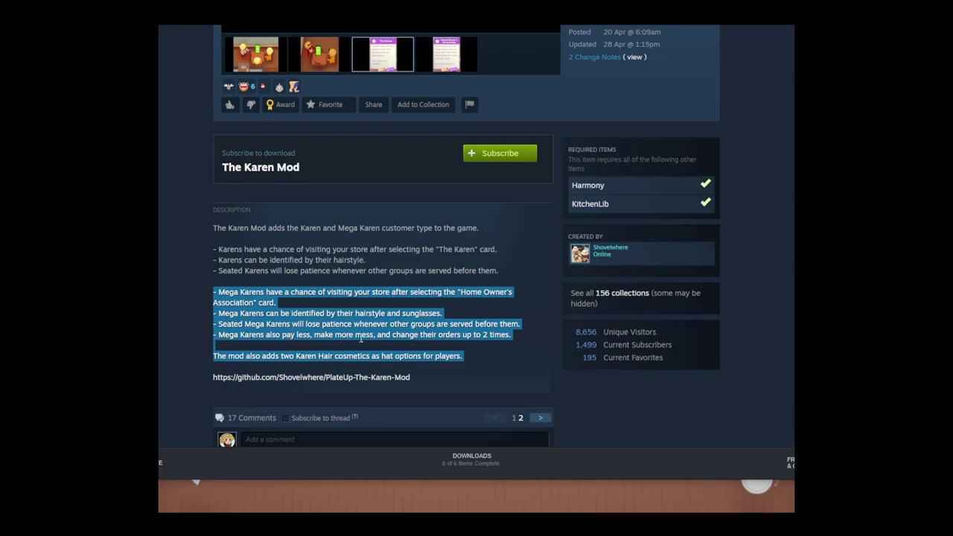
{"action": "left_click", "coordinate": [494, 353]}
{"action": "scroll", "coordinate": [434, 338], "scroll_direction": "up", "scroll_amount": 5}
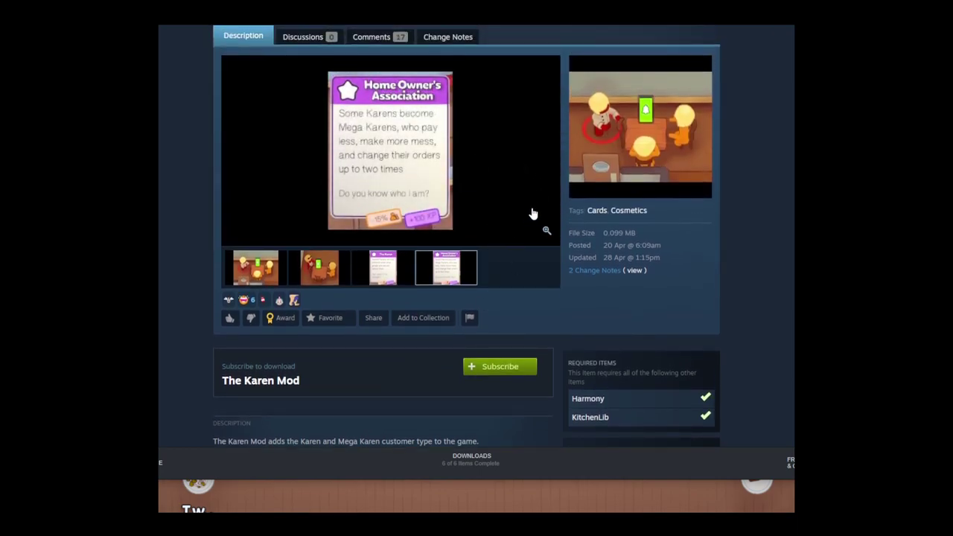
- Compare The Karen Mod's two in-game customer preview images and return to the items listing
{"action": "left_click", "coordinate": [332, 266]}
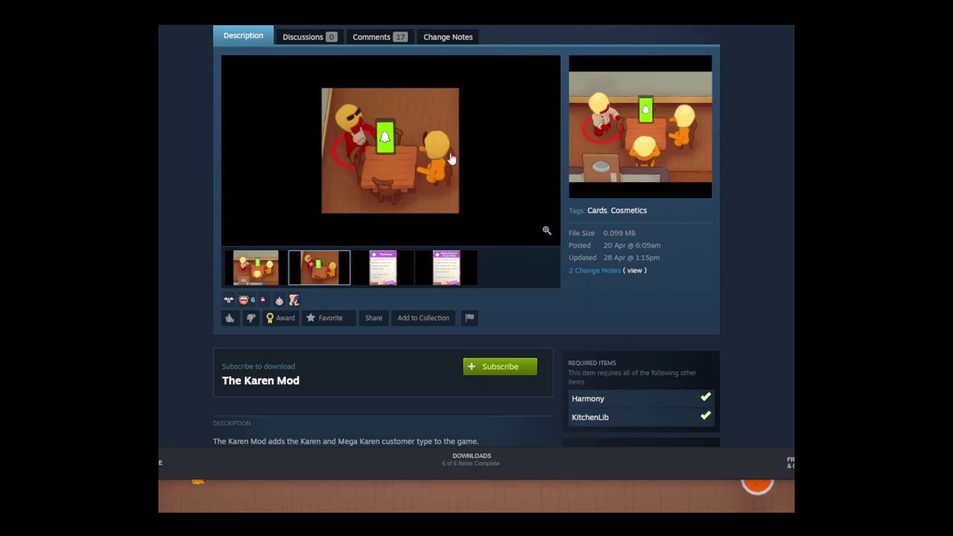
{"action": "left_click", "coordinate": [274, 272]}
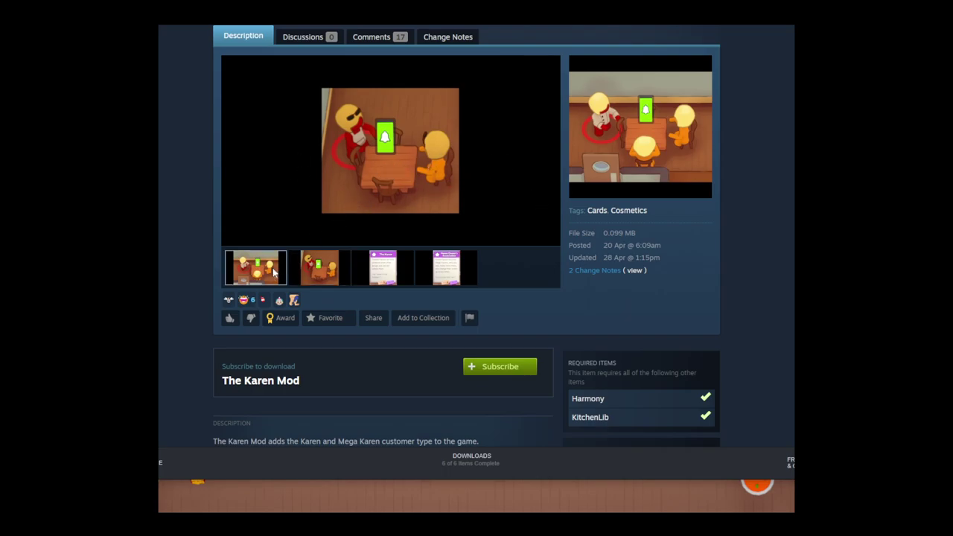
{"action": "left_click", "coordinate": [318, 273]}
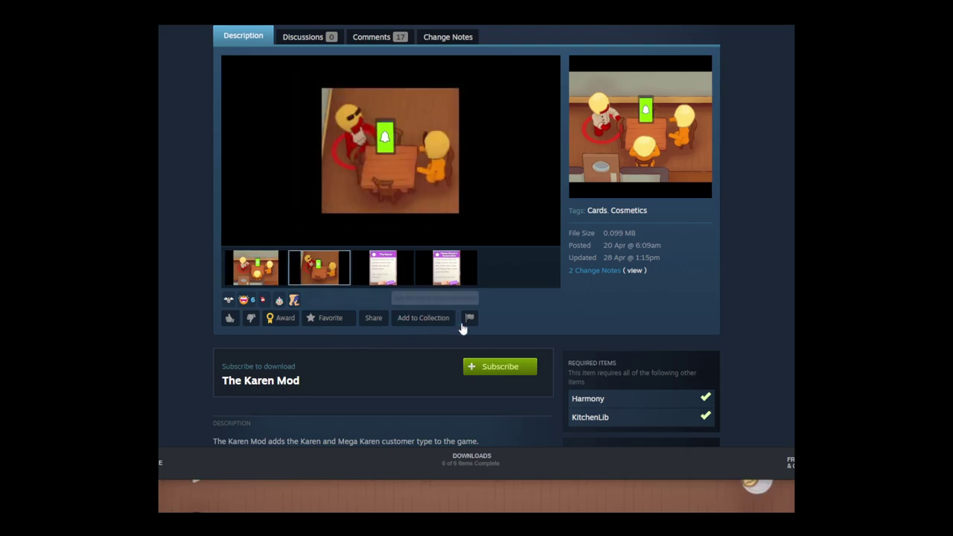
{"action": "key", "text": "alt+Left"}
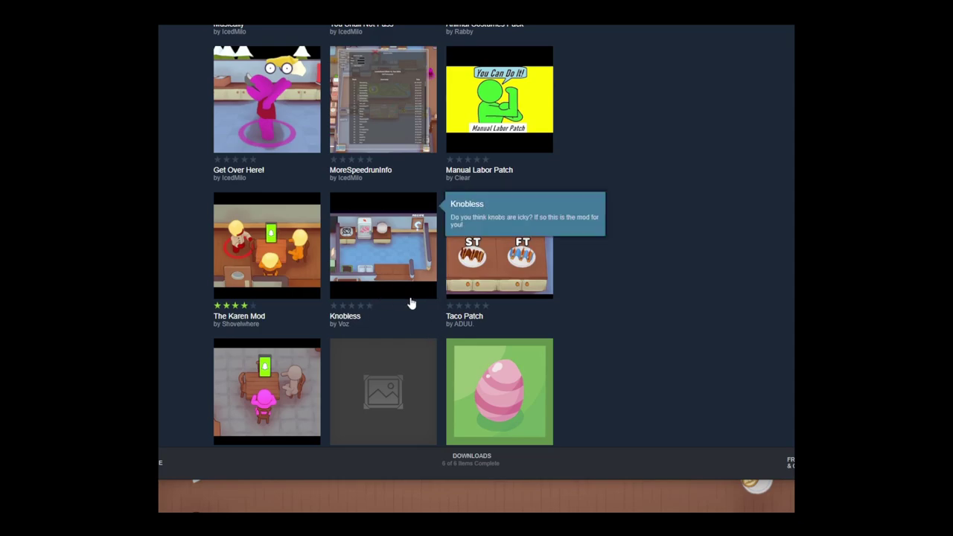
- Browse further down the items listing and read the summaries of Knobless, Easter Event and BetterCreativeMode
{"action": "mouse_move", "coordinate": [413, 295]}
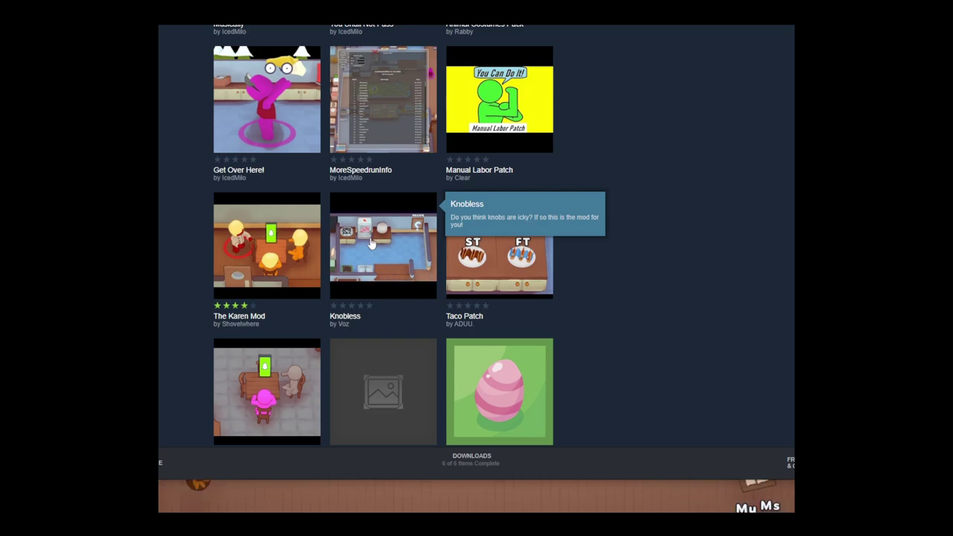
{"action": "scroll", "coordinate": [593, 256], "scroll_direction": "down", "scroll_amount": 1}
{"action": "scroll", "coordinate": [592, 257], "scroll_direction": "down", "scroll_amount": 3}
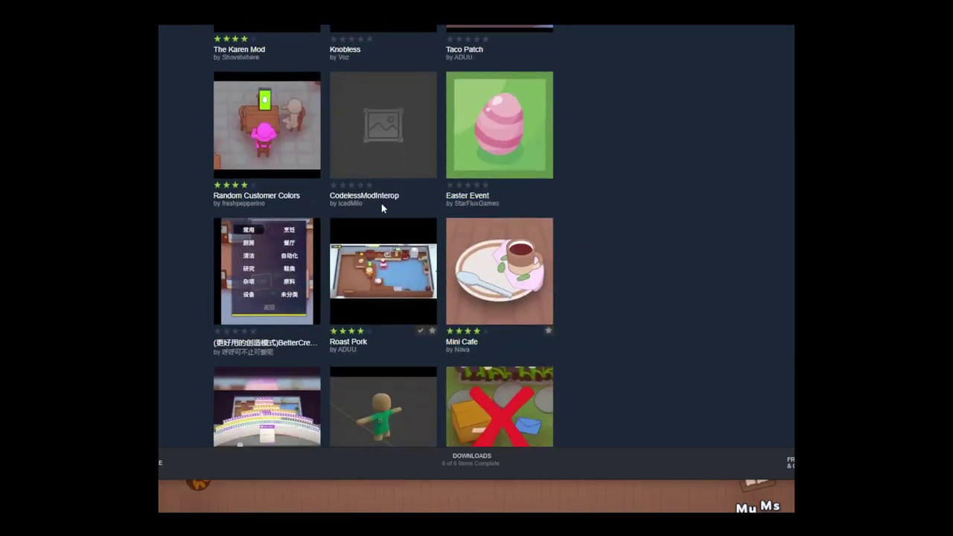
{"action": "mouse_move", "coordinate": [465, 231]}
{"action": "mouse_move", "coordinate": [498, 147]}
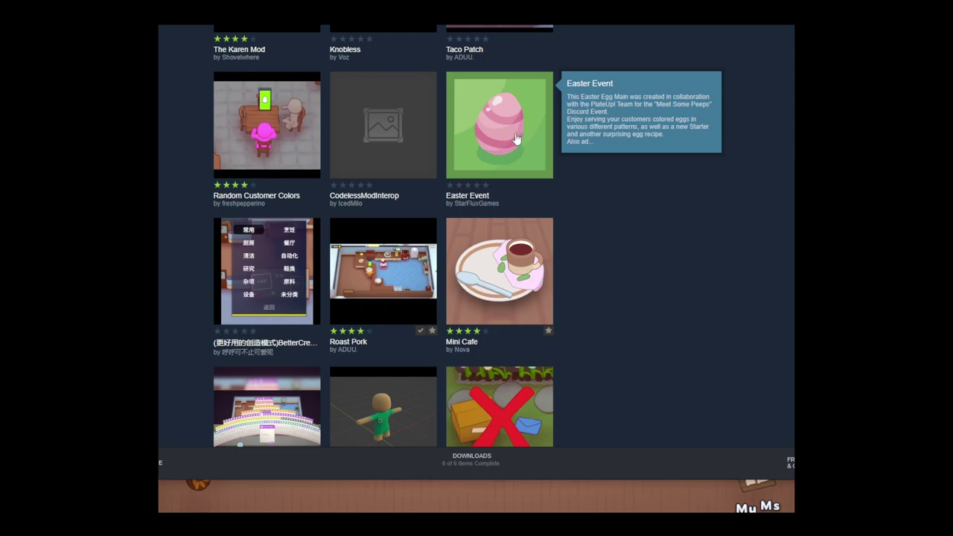
{"action": "scroll", "coordinate": [596, 290], "scroll_direction": "down", "scroll_amount": 3}
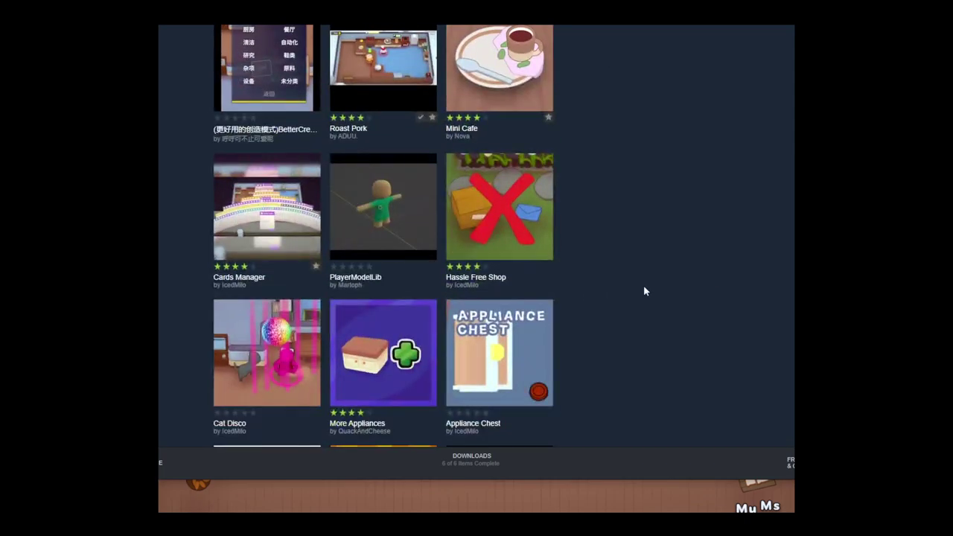
{"action": "mouse_move", "coordinate": [268, 82]}
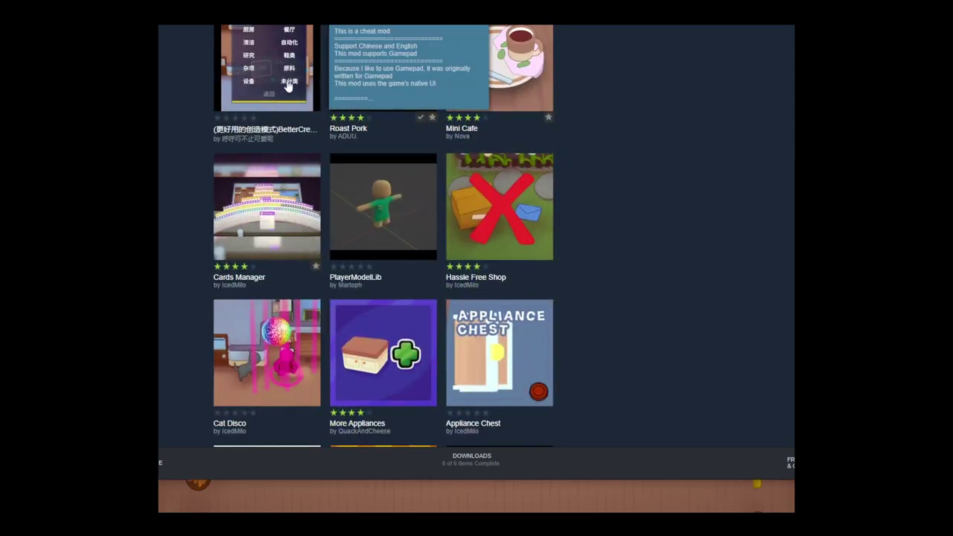
{"action": "scroll", "coordinate": [273, 97], "scroll_direction": "up", "scroll_amount": 2}
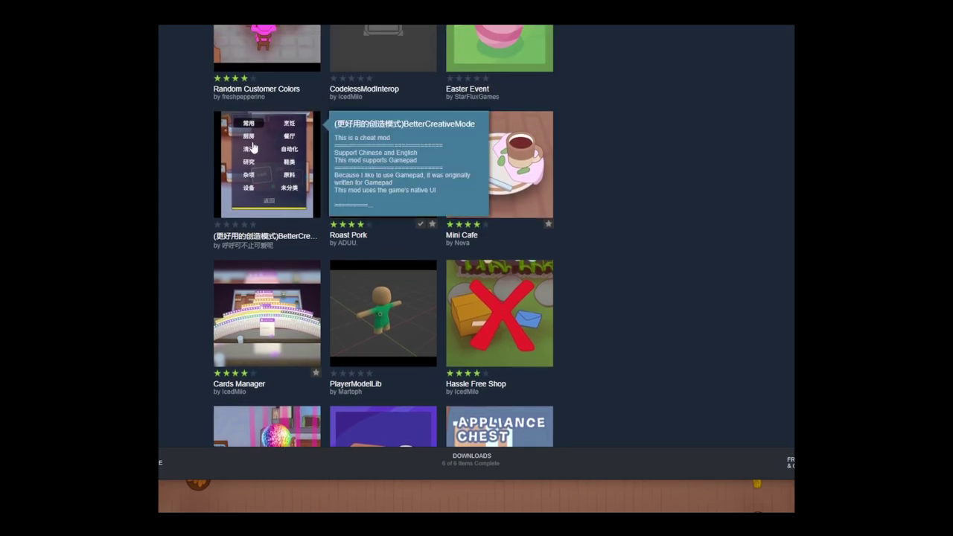
{"action": "scroll", "coordinate": [648, 186], "scroll_direction": "down", "scroll_amount": 2}
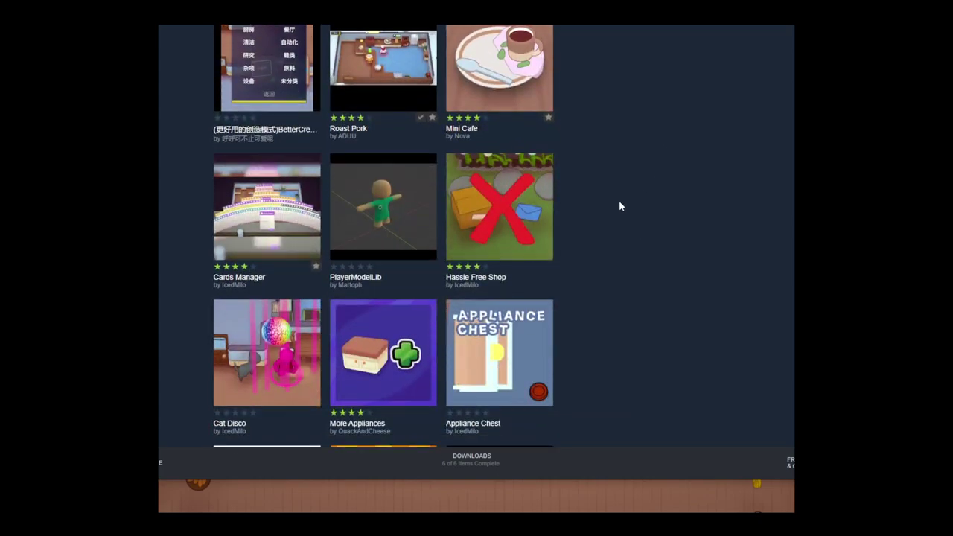
- Open Mini Cafe, read its list of added drinks and pastries and its required items, and return to the listing
{"action": "left_click", "coordinate": [470, 101]}
{"action": "scroll", "coordinate": [466, 310], "scroll_direction": "down", "scroll_amount": 4}
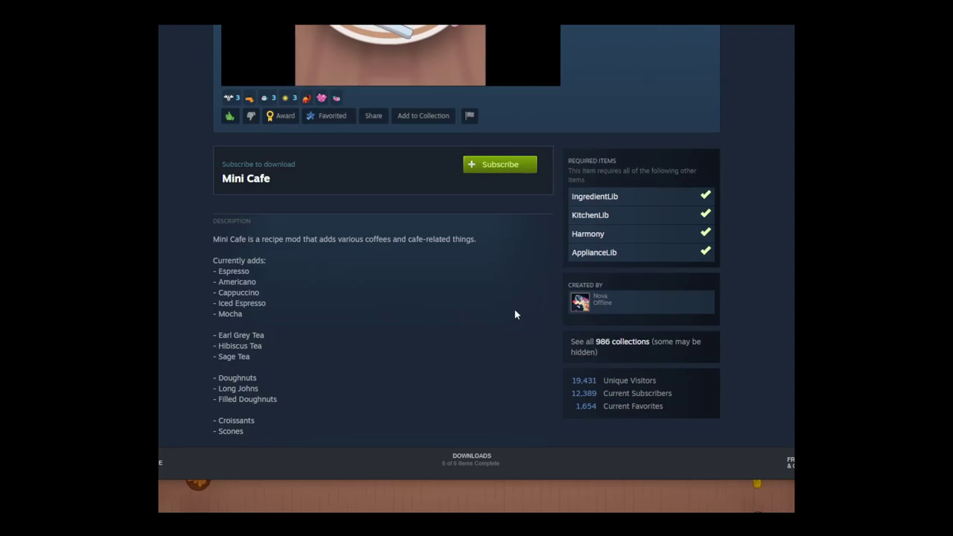
{"action": "scroll", "coordinate": [350, 283], "scroll_direction": "down", "scroll_amount": 3}
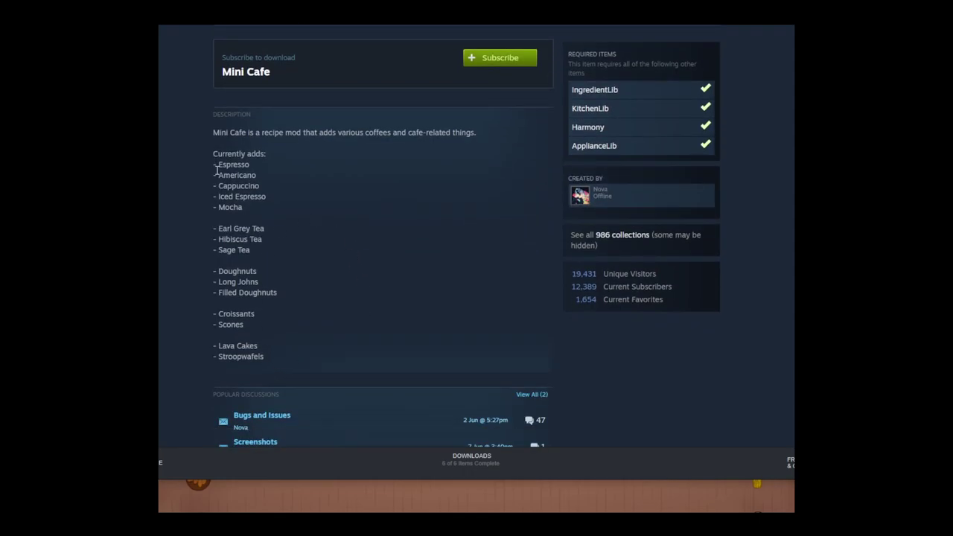
{"action": "key", "text": "alt+Left"}
- Browse to the end of the items listing, read the Food Outfit Pack summary, and go back to the start of the listing
{"action": "scroll", "coordinate": [361, 340], "scroll_direction": "down", "scroll_amount": 1}
{"action": "scroll", "coordinate": [361, 341], "scroll_direction": "down", "scroll_amount": 2}
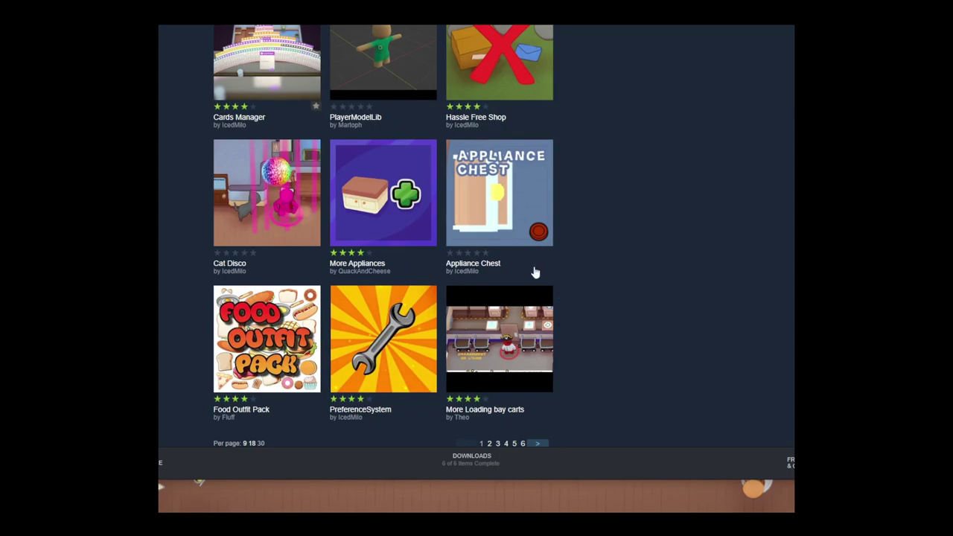
{"action": "scroll", "coordinate": [624, 277], "scroll_direction": "down", "scroll_amount": 1}
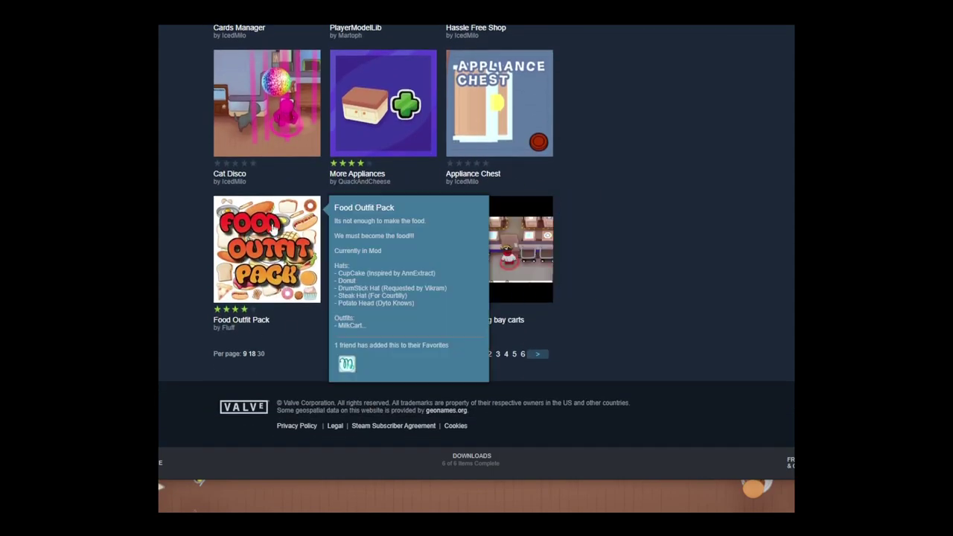
{"action": "scroll", "coordinate": [612, 272], "scroll_direction": "up", "scroll_amount": 10}
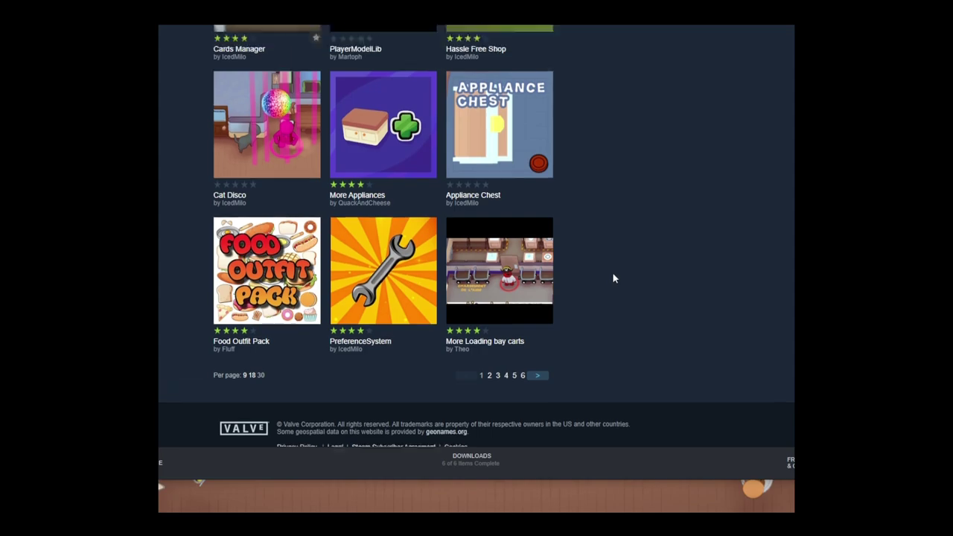
{"action": "scroll", "coordinate": [615, 270], "scroll_direction": "up", "scroll_amount": 4}
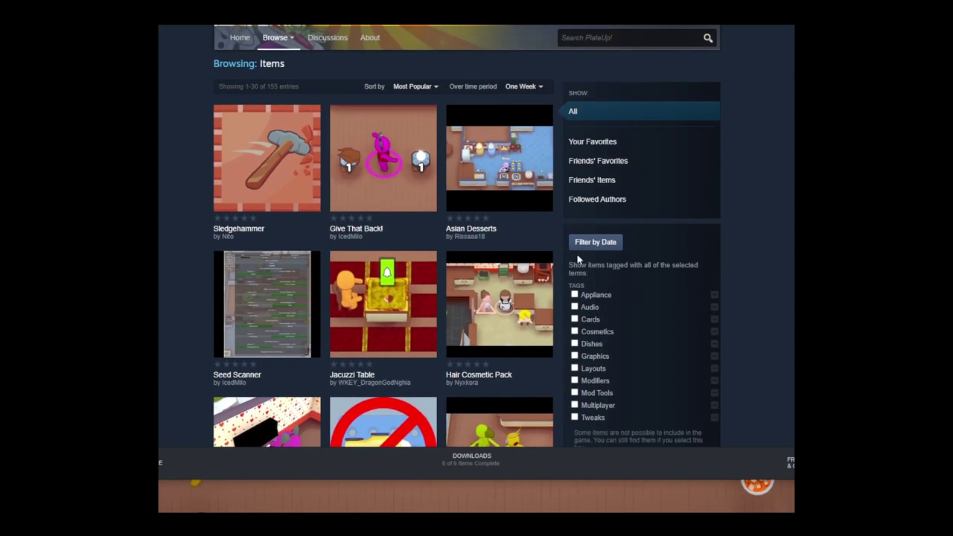
- Go through the listing again, reading the summaries of Appliance Chest, More Loading bay carts, Cards Manager and Seed Scanner
{"action": "scroll", "coordinate": [295, 251], "scroll_direction": "down", "scroll_amount": 2}
{"action": "scroll", "coordinate": [303, 195], "scroll_direction": "down", "scroll_amount": 10}
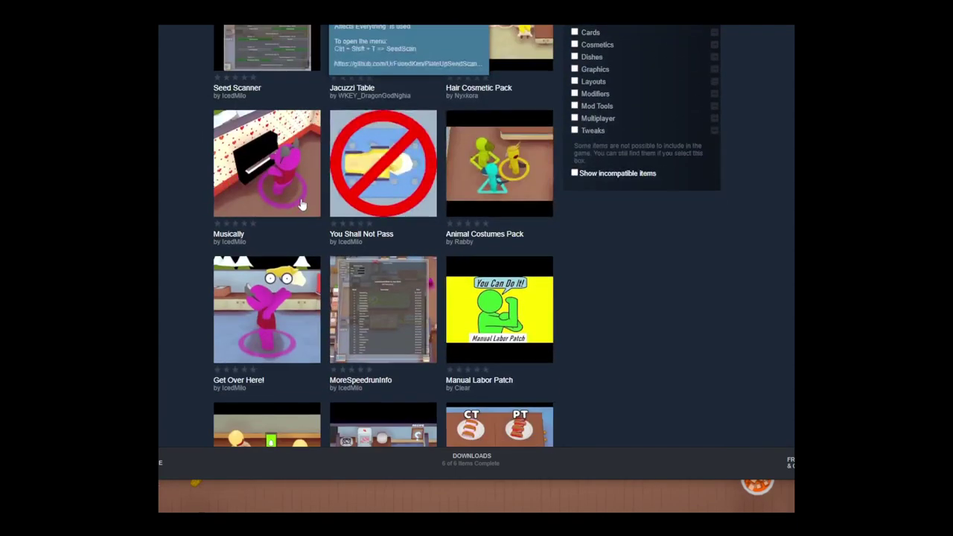
{"action": "scroll", "coordinate": [305, 194], "scroll_direction": "down", "scroll_amount": 2}
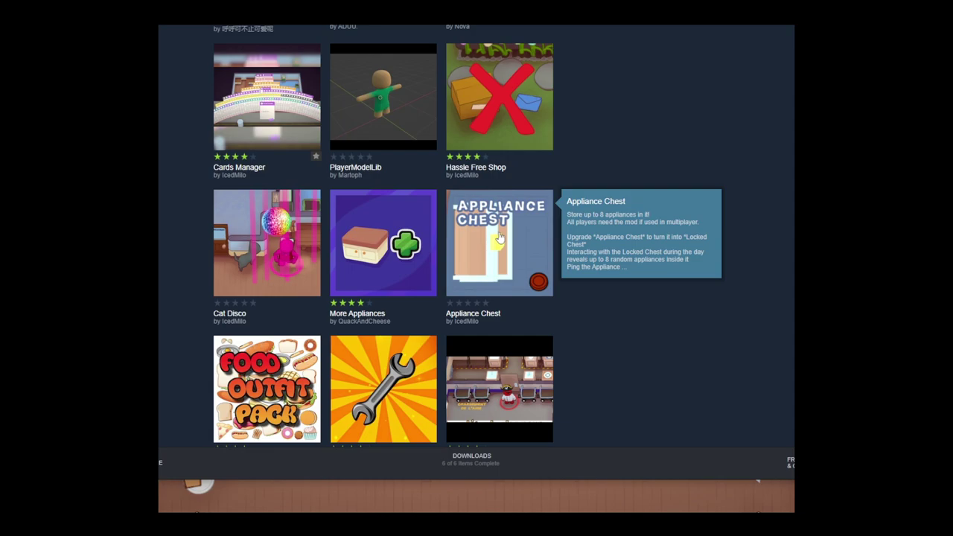
{"action": "scroll", "coordinate": [499, 237], "scroll_direction": "down", "scroll_amount": 2}
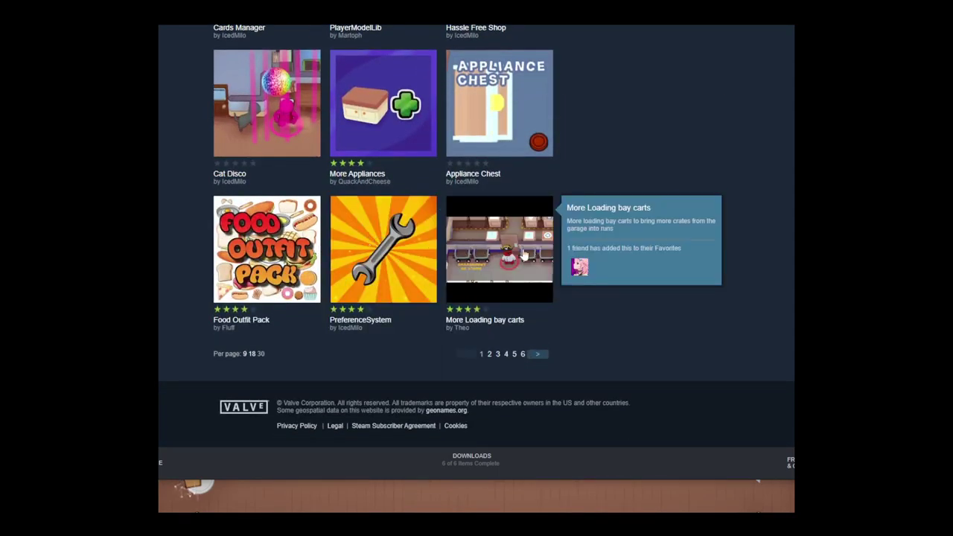
{"action": "scroll", "coordinate": [389, 256], "scroll_direction": "up", "scroll_amount": 3}
{"action": "scroll", "coordinate": [389, 256], "scroll_direction": "up", "scroll_amount": 4}
{"action": "scroll", "coordinate": [334, 255], "scroll_direction": "down", "scroll_amount": 2}
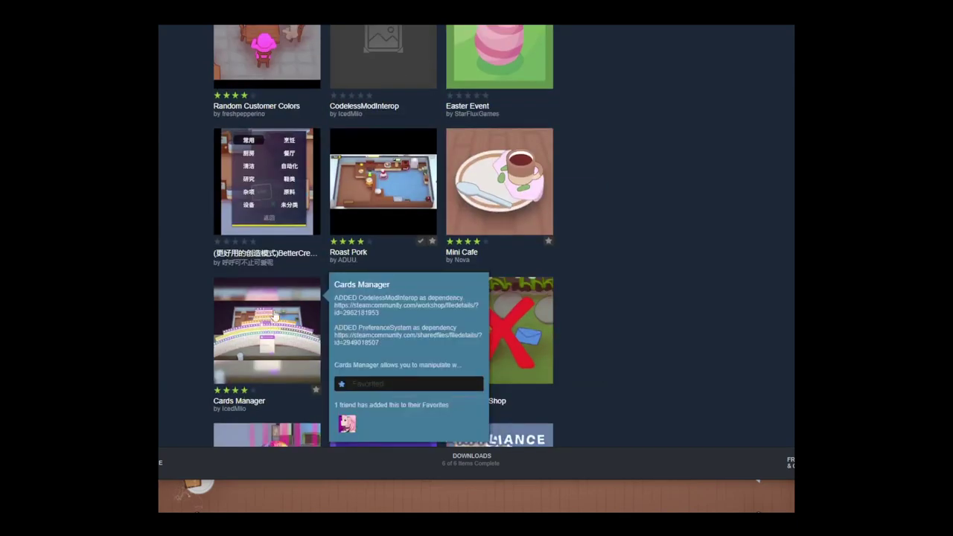
{"action": "scroll", "coordinate": [287, 294], "scroll_direction": "up", "scroll_amount": 6}
{"action": "scroll", "coordinate": [291, 287], "scroll_direction": "up", "scroll_amount": 4}
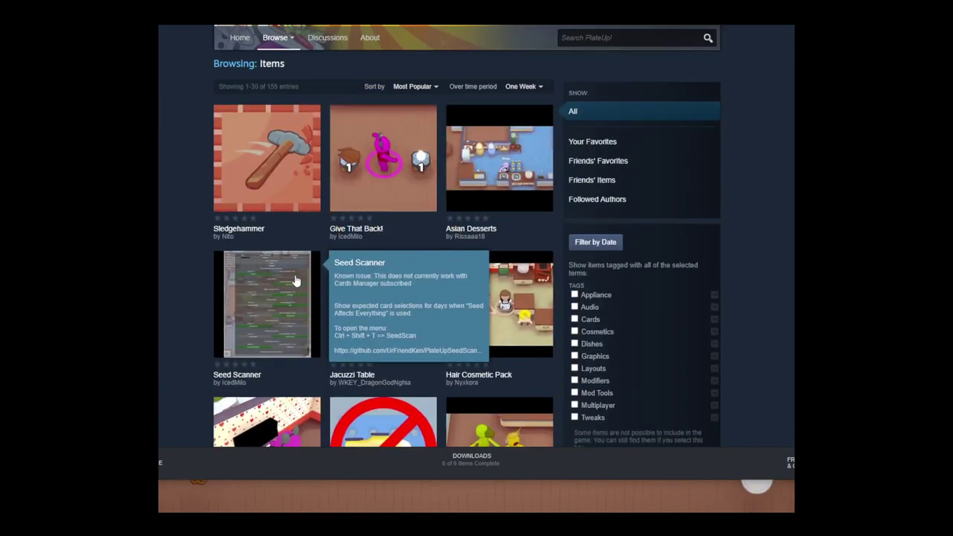
{"action": "scroll", "coordinate": [512, 155], "scroll_direction": "up", "scroll_amount": 2}
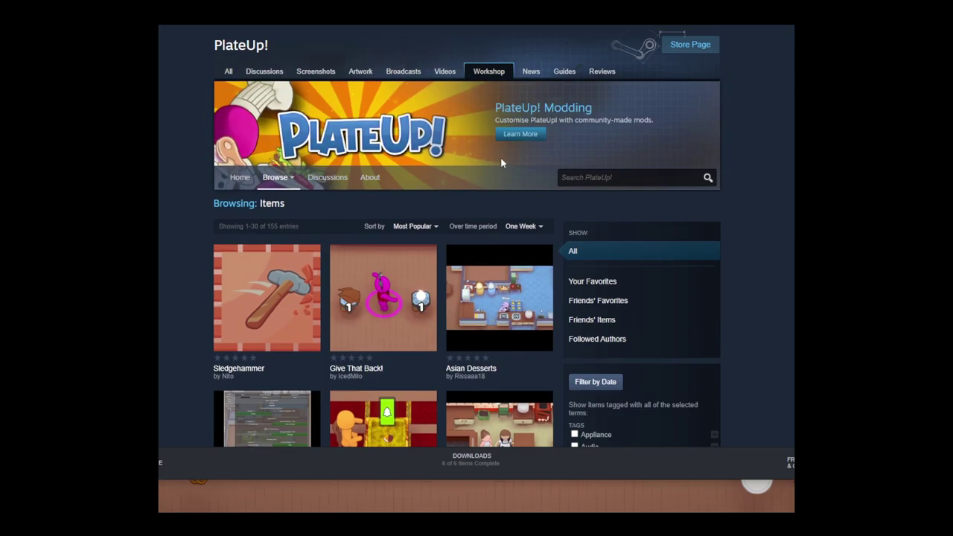
- Open the PlateUp! Workshop home page and read the Animal Costumes Pack and Musically summaries among the Most Popular Items
{"action": "left_click", "coordinate": [240, 177]}
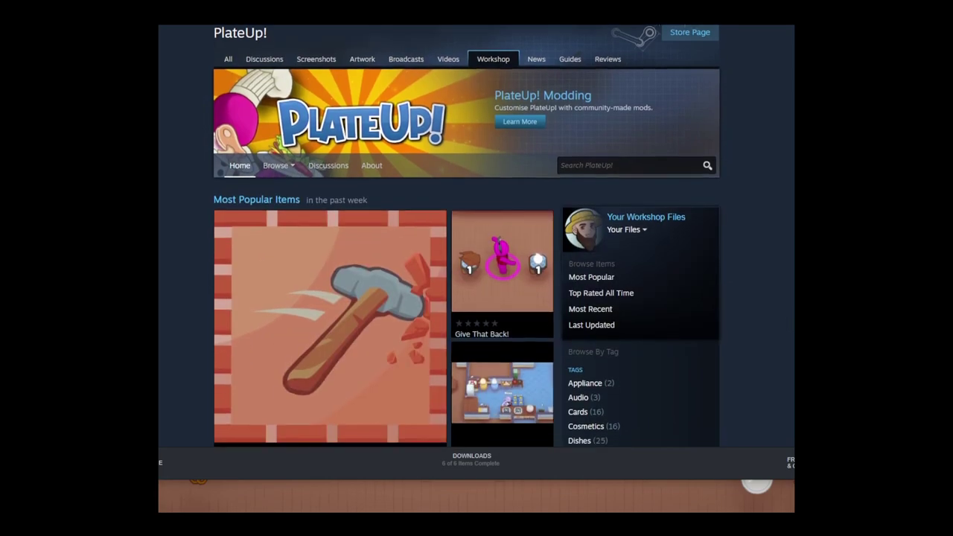
{"action": "scroll", "coordinate": [467, 236], "scroll_direction": "down", "scroll_amount": 1}
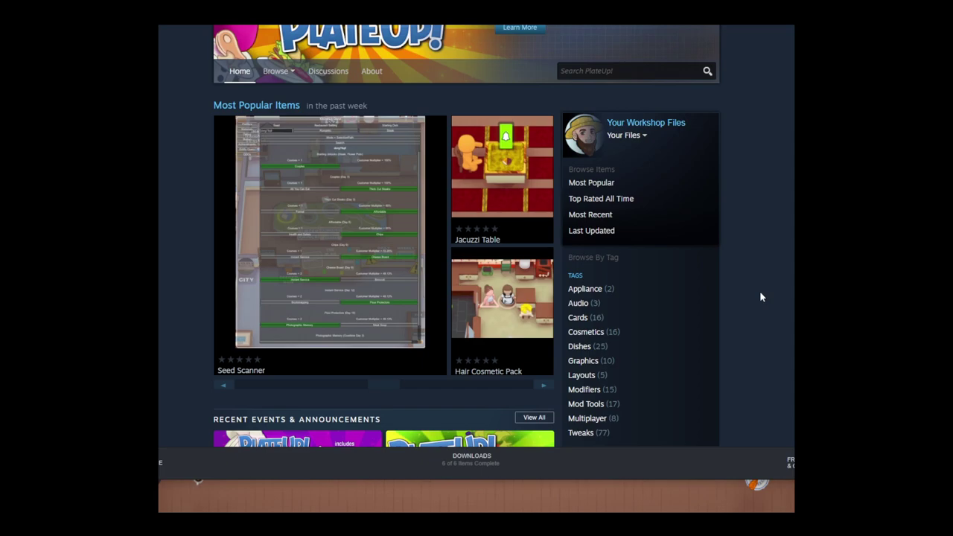
{"action": "mouse_move", "coordinate": [452, 291]}
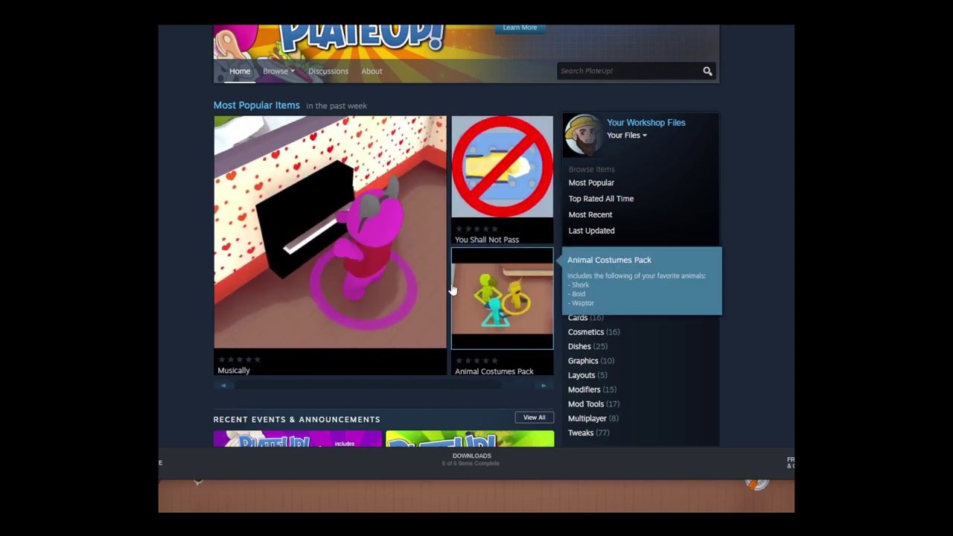
{"action": "mouse_move", "coordinate": [346, 281]}
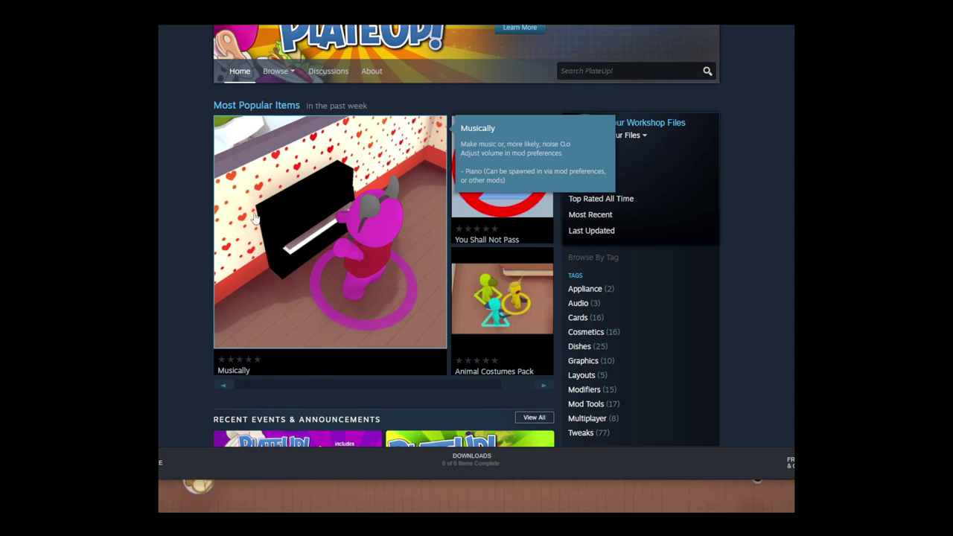
- Switch to the Steam library, open PlateUp!'s properties, verify its local game files, and close the properties
{"action": "left_click", "coordinate": [164, 42]}
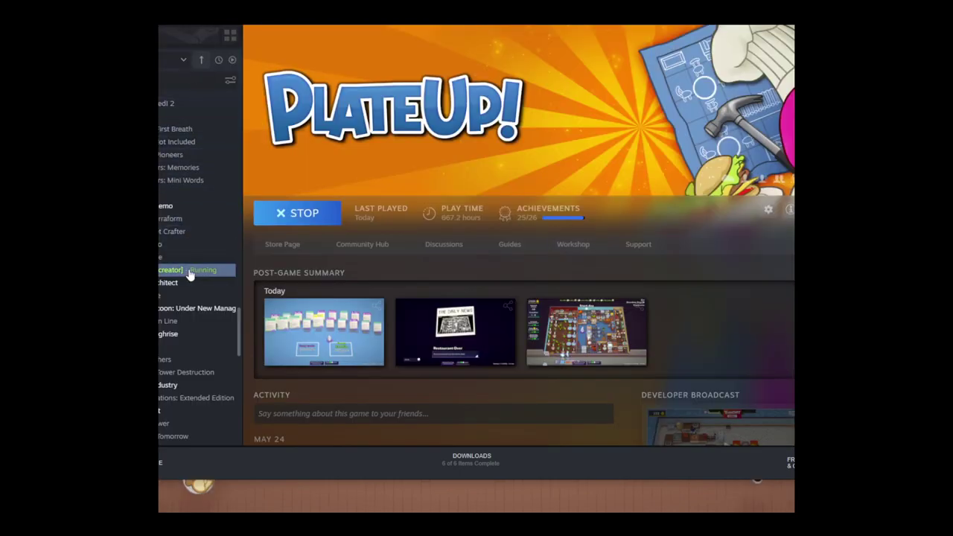
{"action": "right_click", "coordinate": [190, 275]}
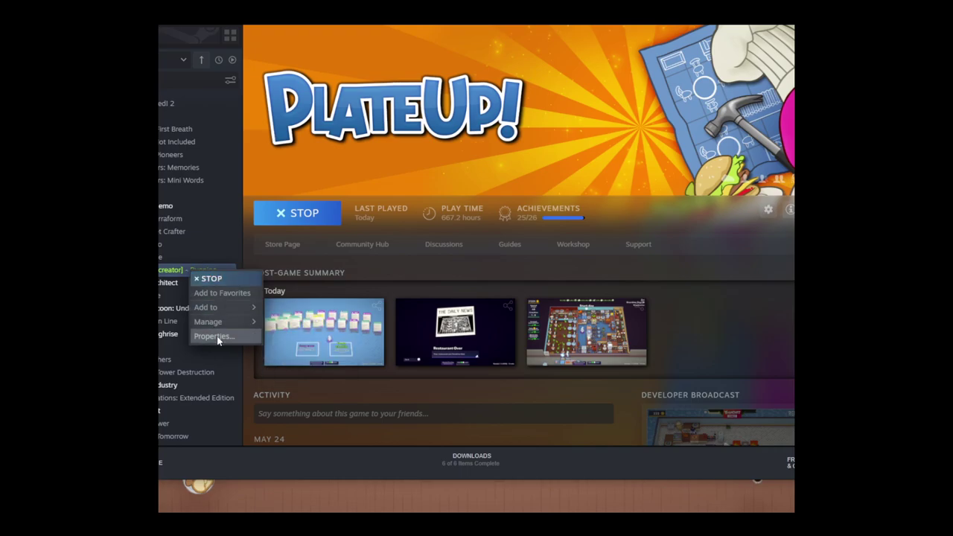
{"action": "left_click", "coordinate": [214, 337]}
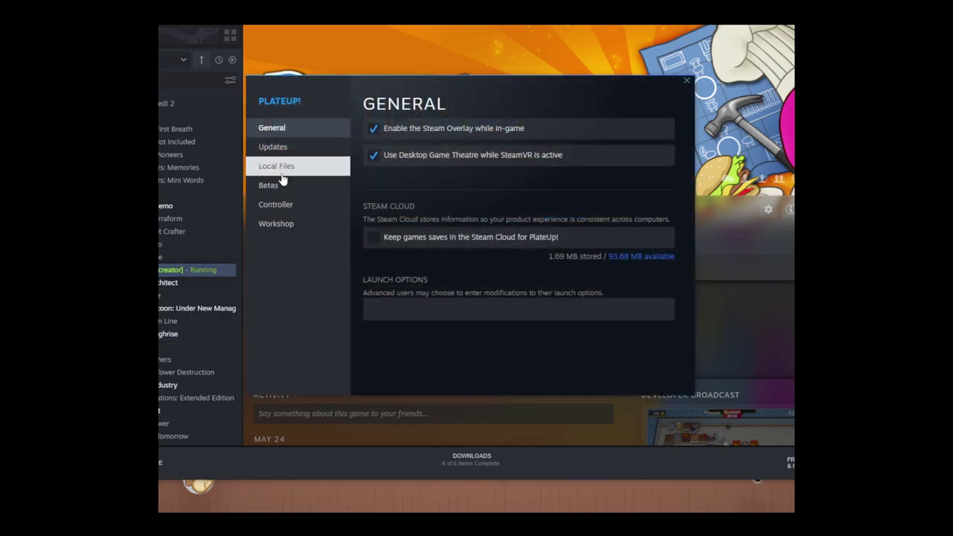
{"action": "left_click", "coordinate": [282, 173]}
{"action": "left_click", "coordinate": [504, 226]}
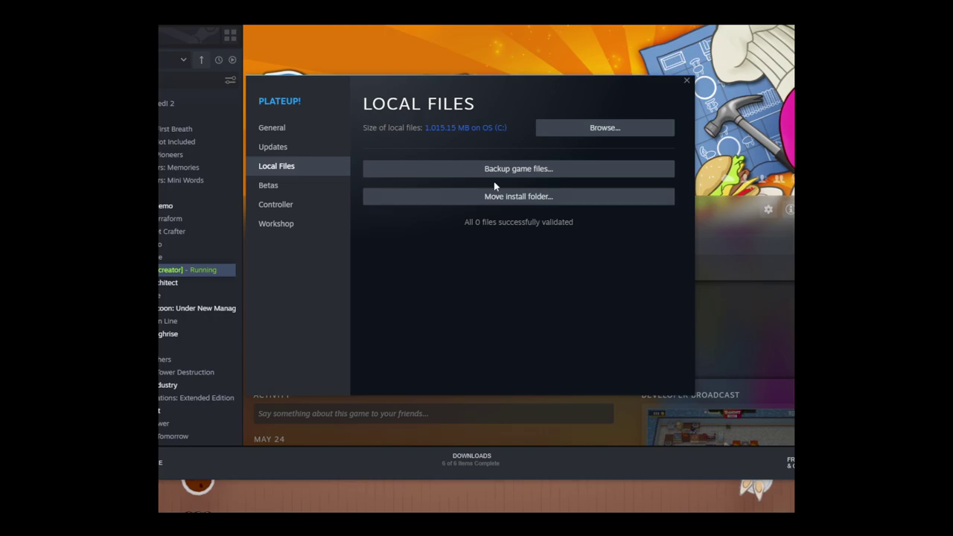
{"action": "left_click", "coordinate": [686, 80]}
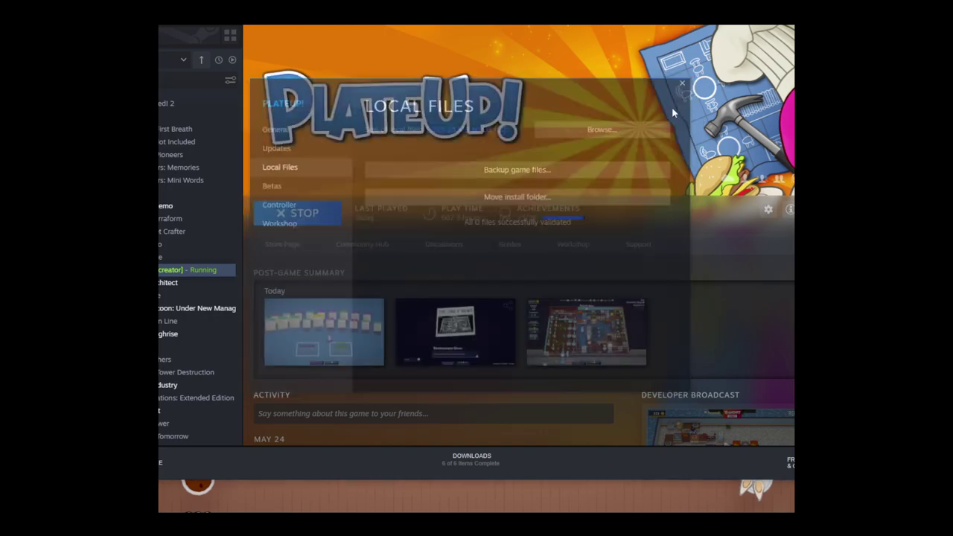
{"action": "scroll", "coordinate": [446, 278], "scroll_direction": "down", "scroll_amount": 1}
{"action": "mouse_move", "coordinate": [437, 279]}
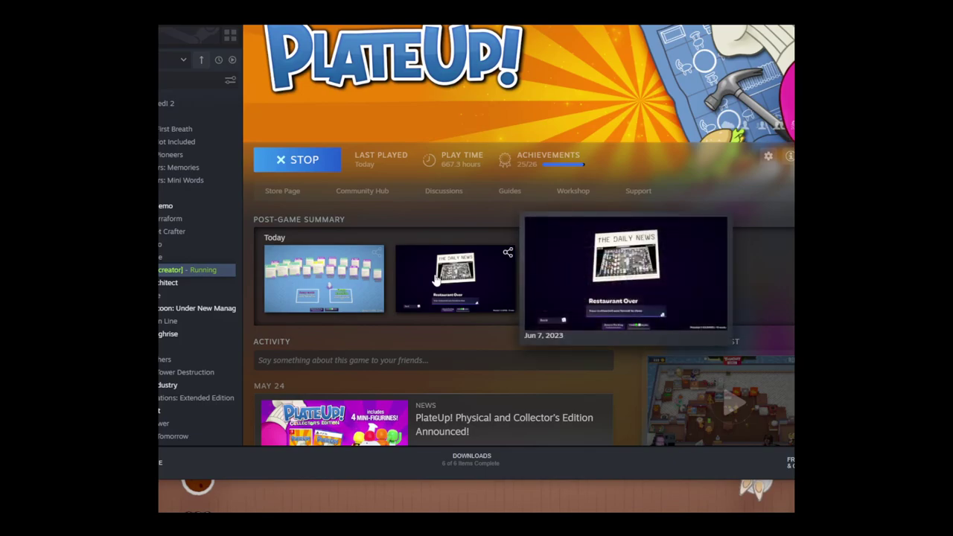